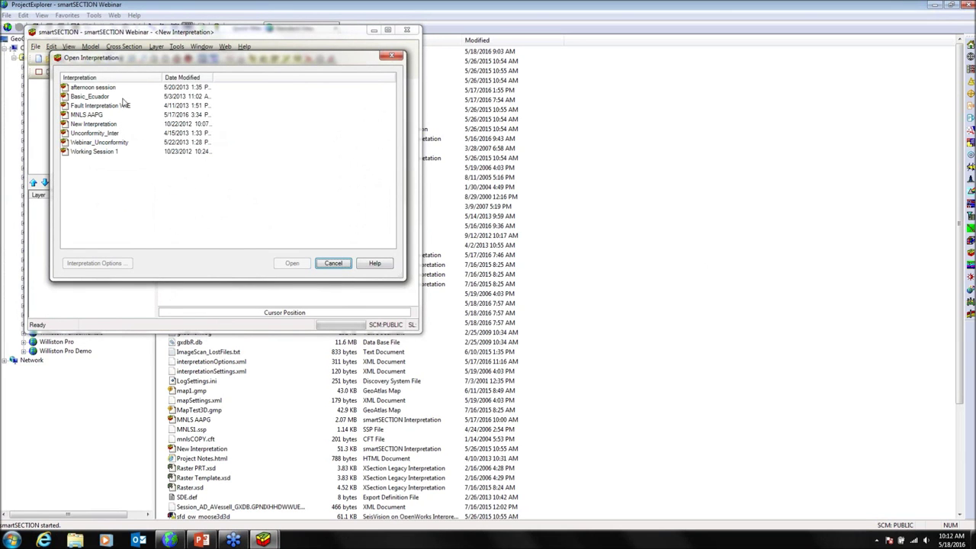
Step: Start a new interpretation without opening an existing one, and set its options to load all wells when opening
{"action": "left_click", "coordinate": [347, 263]}
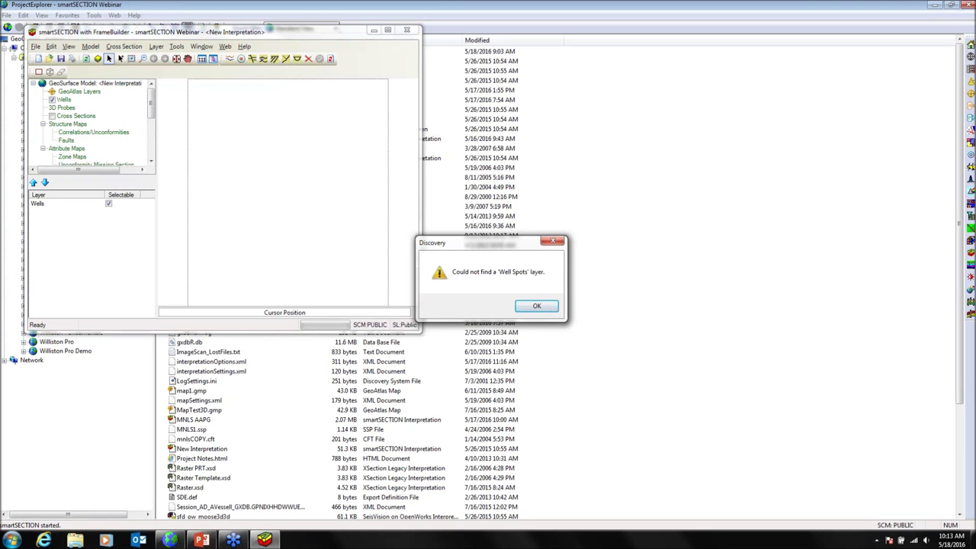
{"action": "left_click", "coordinate": [536, 306]}
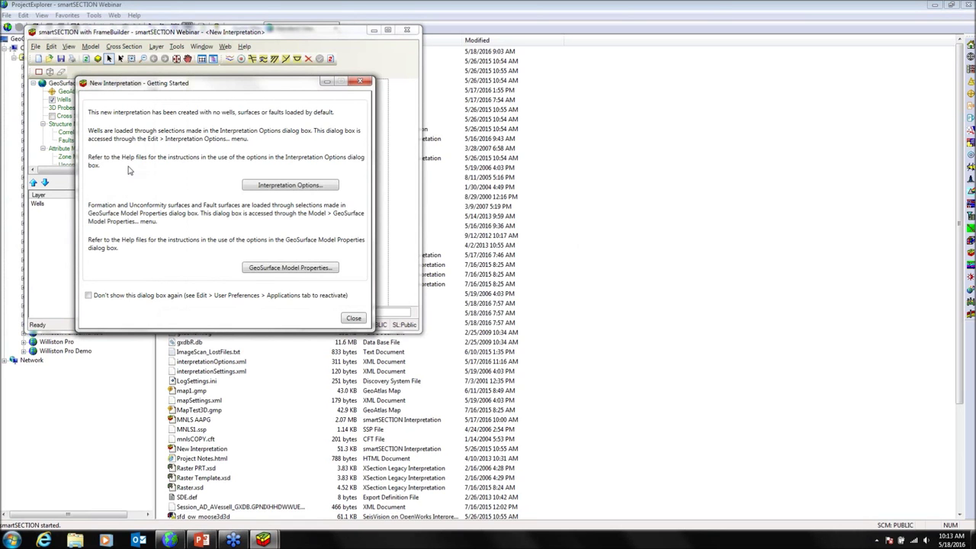
{"action": "left_click", "coordinate": [246, 189]}
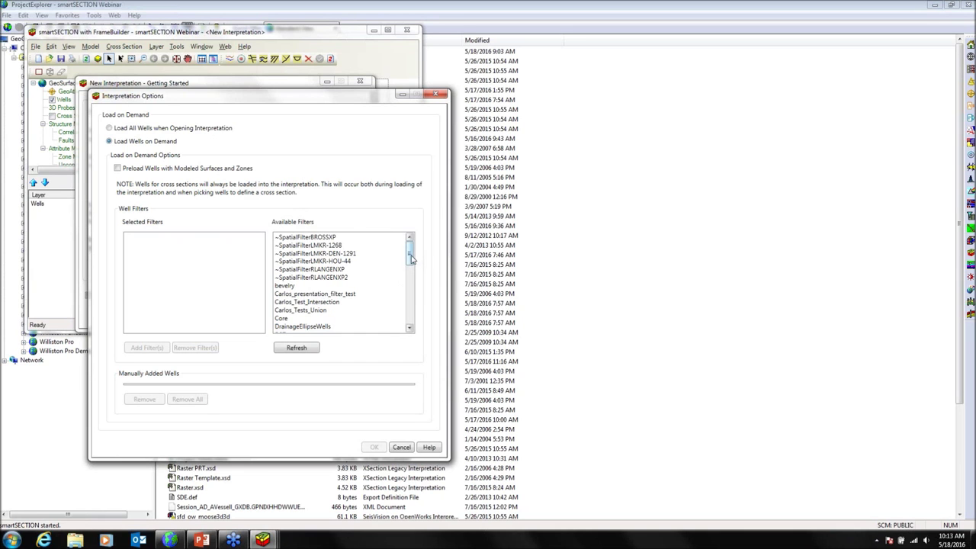
{"action": "mouse_move", "coordinate": [410, 254]}
{"action": "left_mouse_down"}
{"action": "mouse_move", "coordinate": [409, 315]}
{"action": "mouse_move", "coordinate": [410, 251]}
{"action": "left_mouse_up"}
{"action": "left_click", "coordinate": [131, 130]}
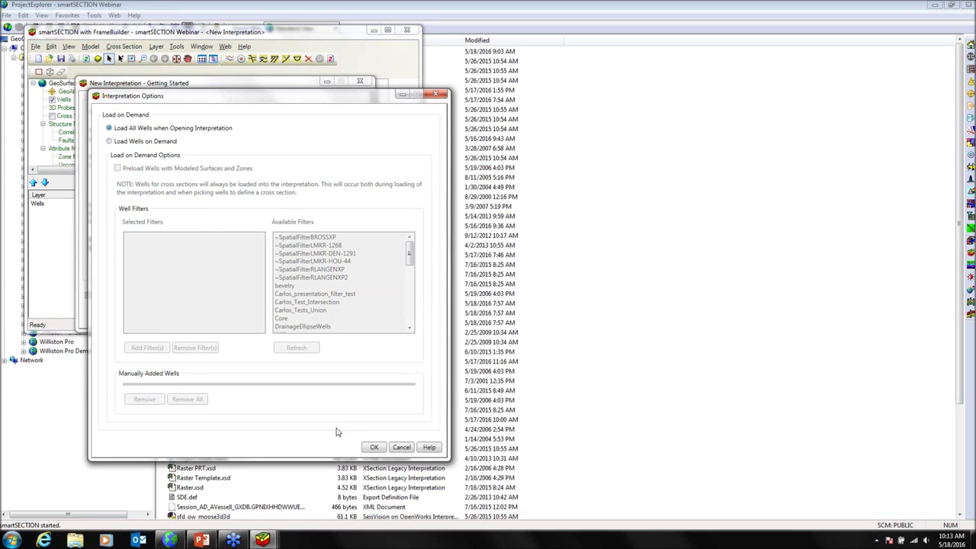
{"action": "left_click", "coordinate": [372, 447]}
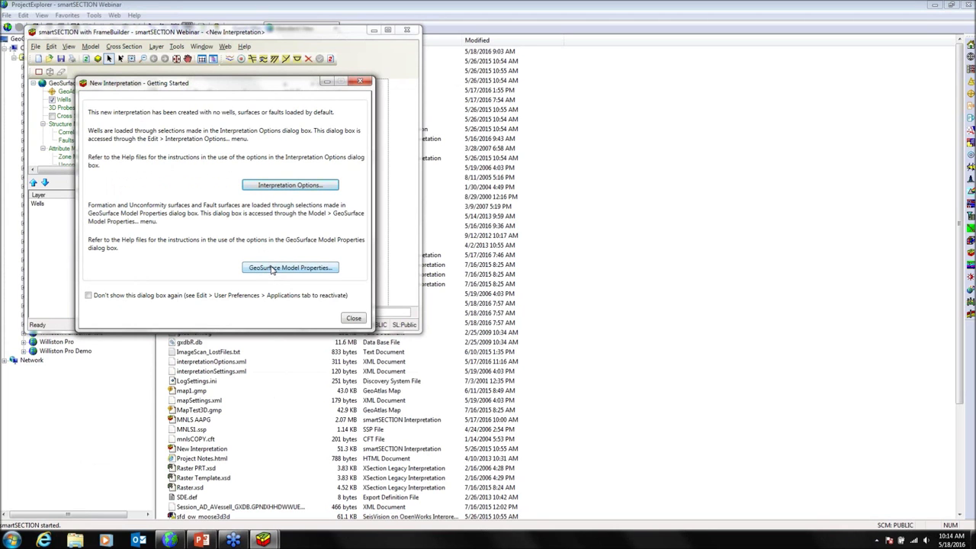
Step: Include MNKT, OPCH, MNLS, MLBS, MLCM and MLCS as modeled surfaces in the GeoSurface model and finish the new interpretation setup
{"action": "left_click", "coordinate": [271, 269]}
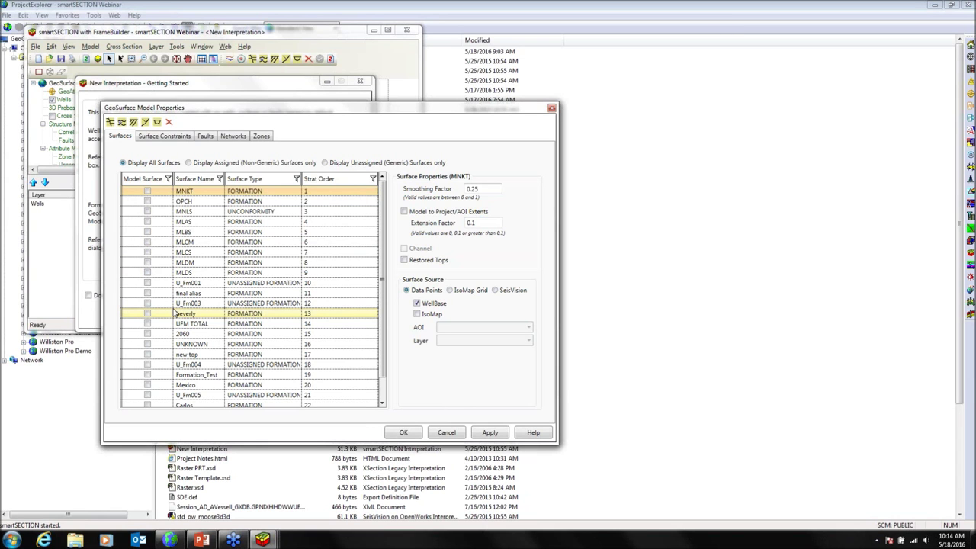
{"action": "left_click", "coordinate": [147, 191]}
{"action": "left_click", "coordinate": [147, 201]}
{"action": "left_click", "coordinate": [147, 211]}
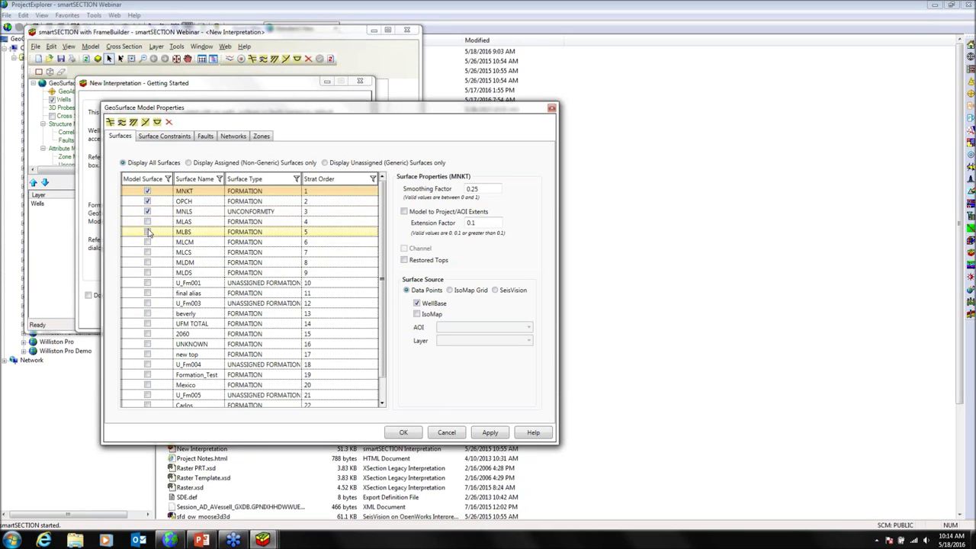
{"action": "left_click", "coordinate": [147, 231]}
{"action": "left_click", "coordinate": [147, 241]}
{"action": "left_click", "coordinate": [147, 253]}
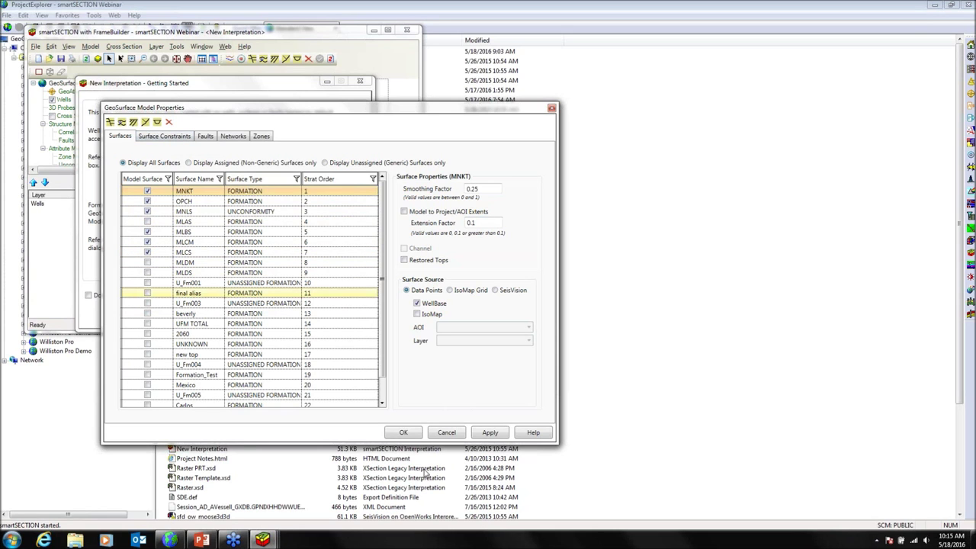
{"action": "left_click", "coordinate": [403, 432]}
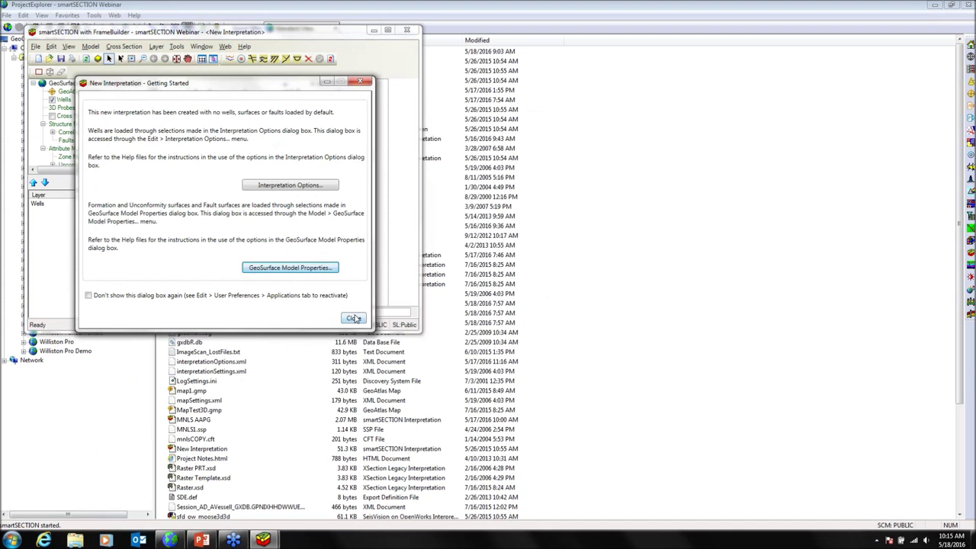
{"action": "left_click", "coordinate": [354, 318]}
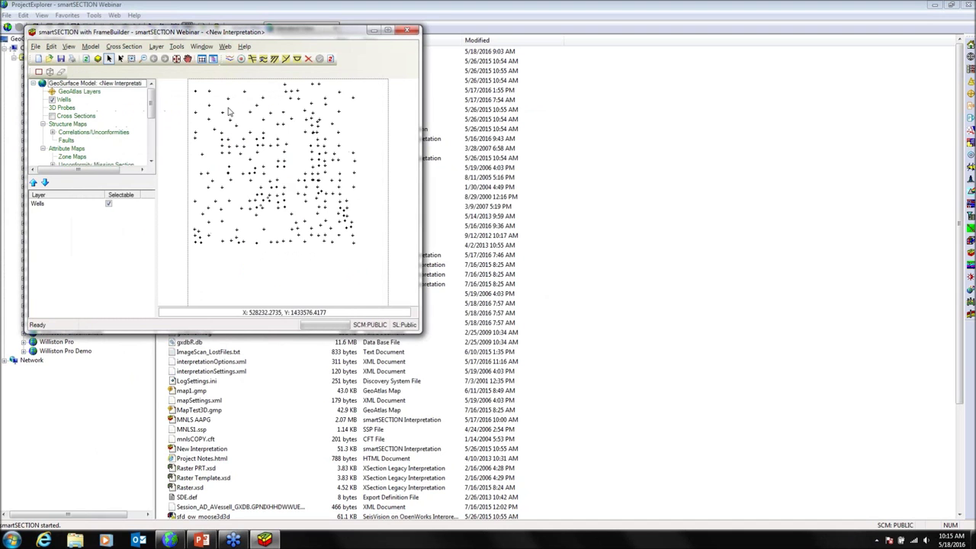
Step: Maximize the smartSECTION window, and hide and redisplay the Wells layer on the map
{"action": "left_click", "coordinate": [388, 31]}
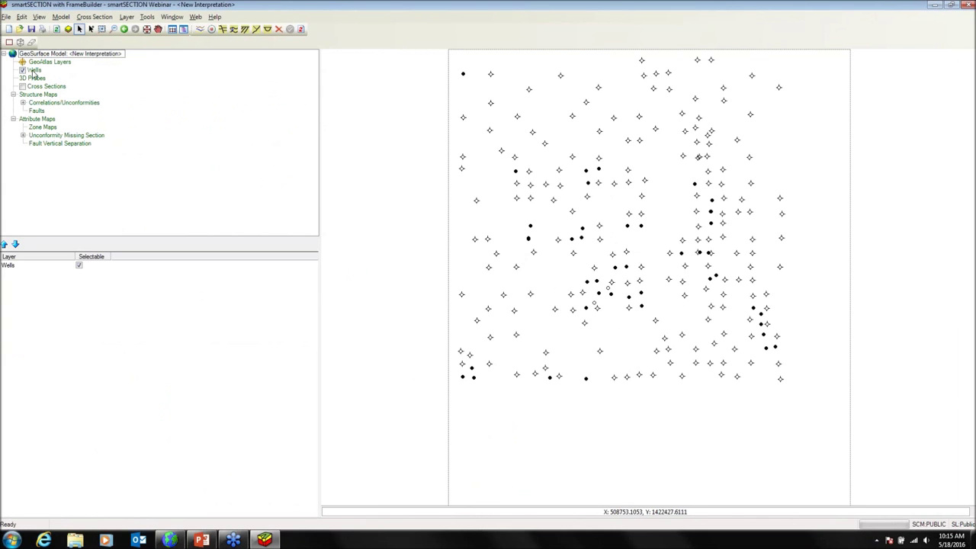
{"action": "left_click", "coordinate": [23, 71]}
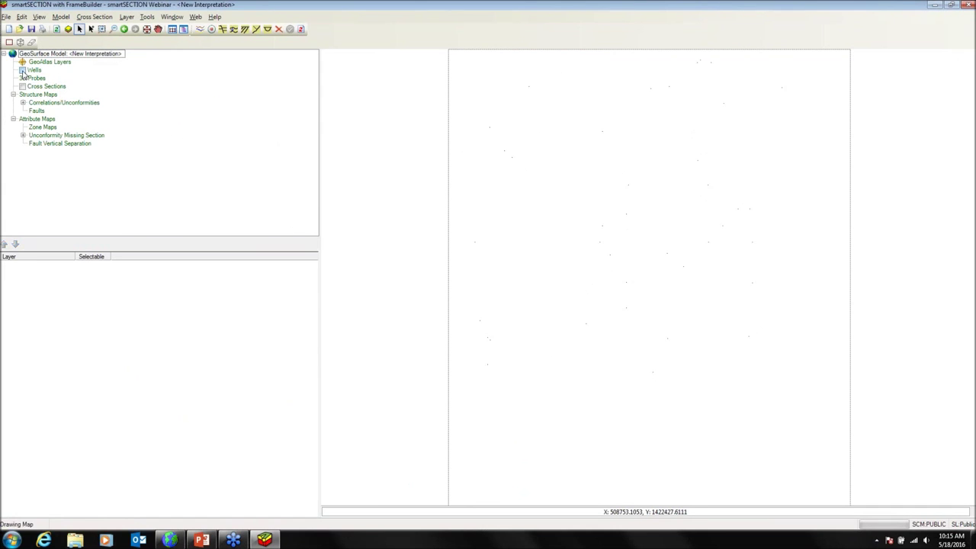
{"action": "left_click", "coordinate": [23, 71]}
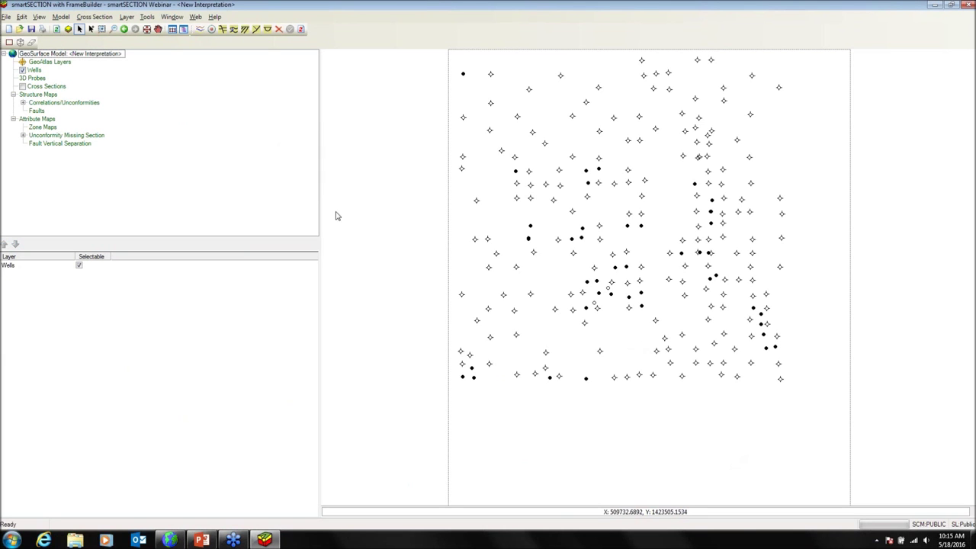
Step: Add the Landgrid and Wells_Rasters GeoAtlas layers to the map
{"action": "left_click", "coordinate": [55, 64]}
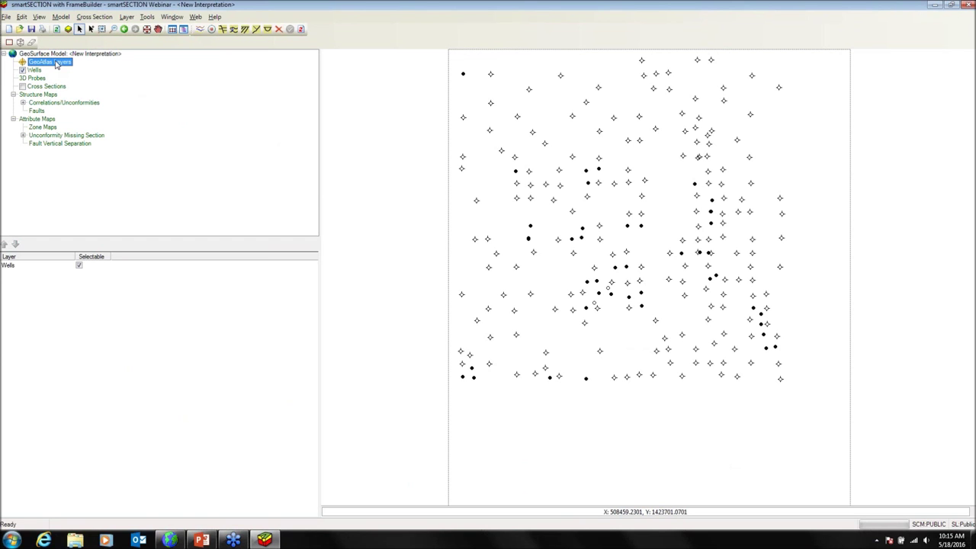
{"action": "right_click", "coordinate": [56, 64]}
{"action": "left_click", "coordinate": [67, 70]}
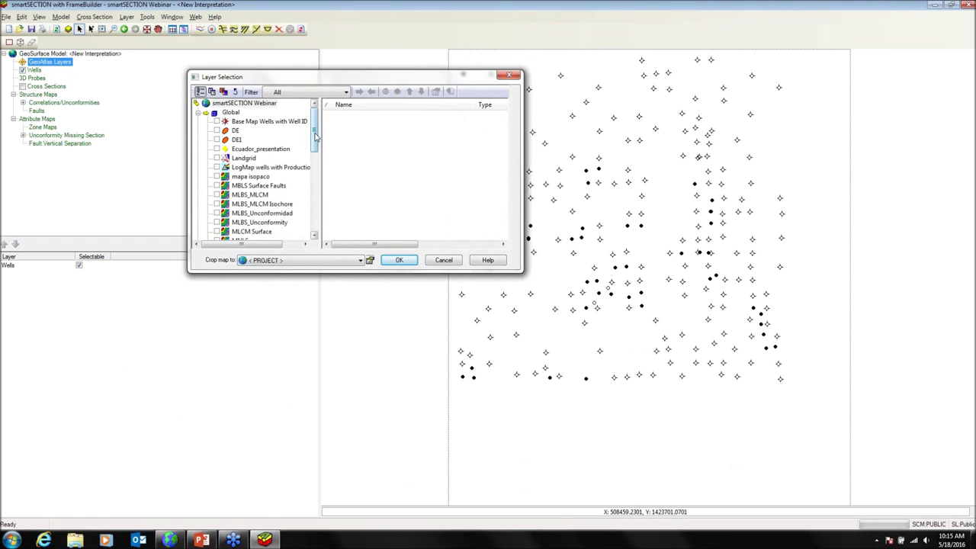
{"action": "left_click_drag", "start_coordinate": [308, 136], "coordinate": [314, 198]}
{"action": "left_click", "coordinate": [216, 131]}
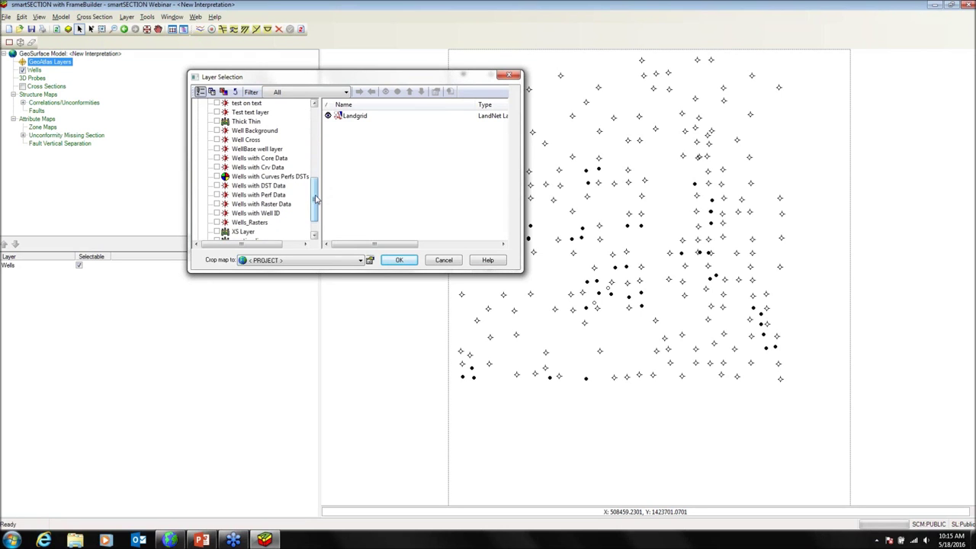
{"action": "left_click", "coordinate": [217, 221]}
{"action": "left_click", "coordinate": [399, 259]}
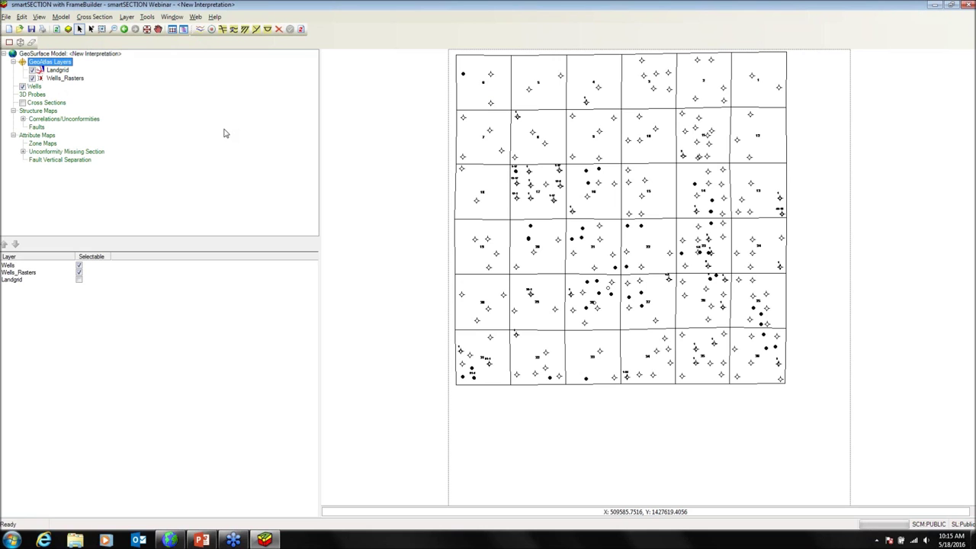
Step: Hide the Landgrid and Wells_Rasters layers and remove both GeoAtlas layers from the interpretation
{"action": "left_click", "coordinate": [32, 70]}
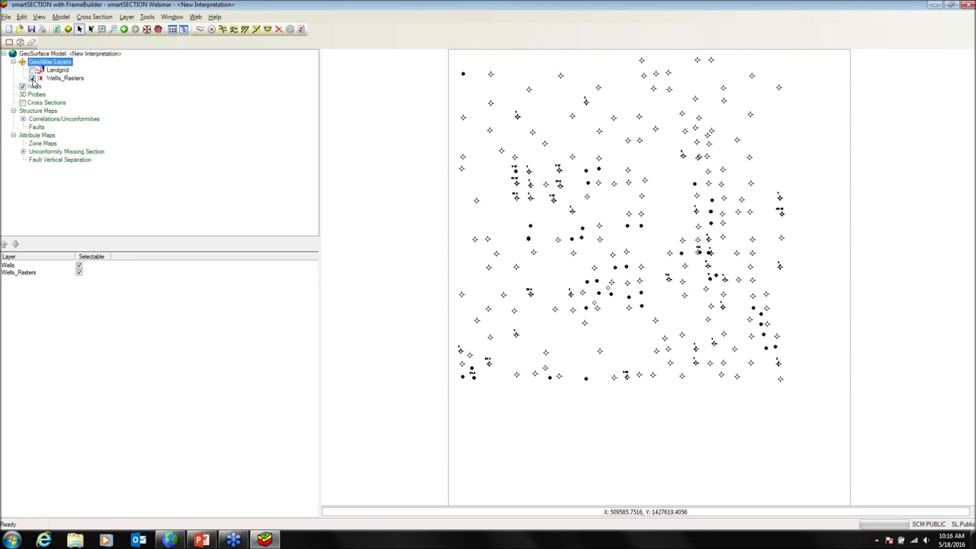
{"action": "left_click", "coordinate": [32, 79]}
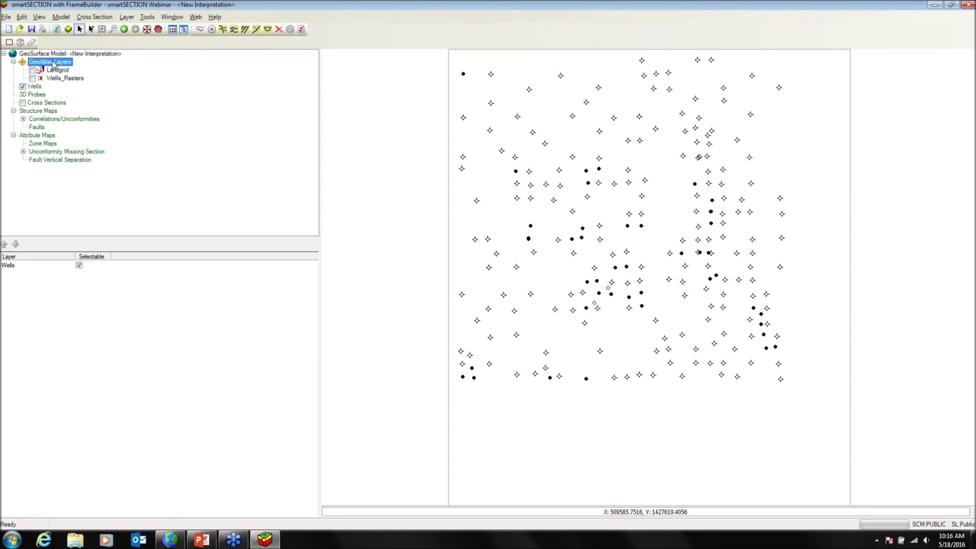
{"action": "right_click", "coordinate": [52, 62]}
{"action": "left_click", "coordinate": [77, 81]}
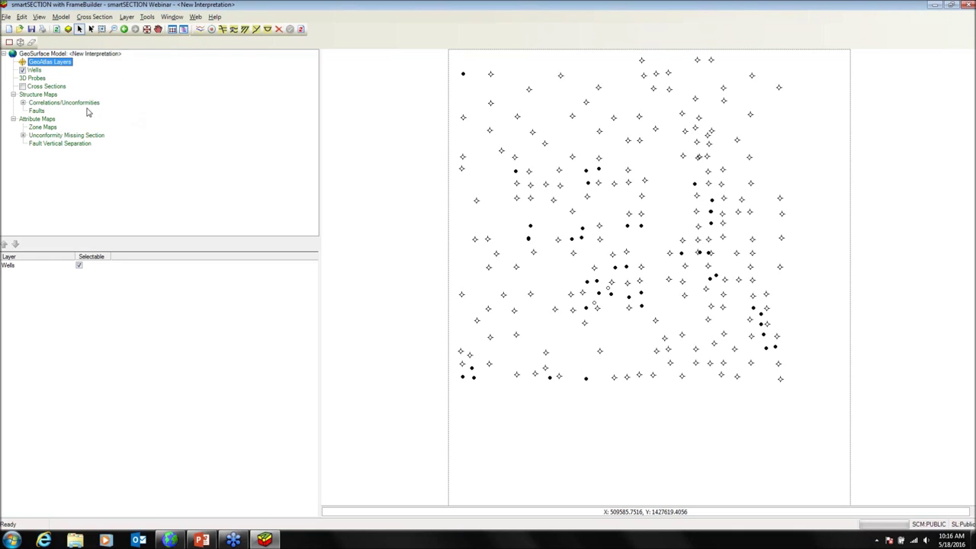
Step: Open the existing MNLS AAPG interpretation, discarding the changes to the new one
{"action": "left_click", "coordinate": [6, 16]}
{"action": "left_click", "coordinate": [23, 41]}
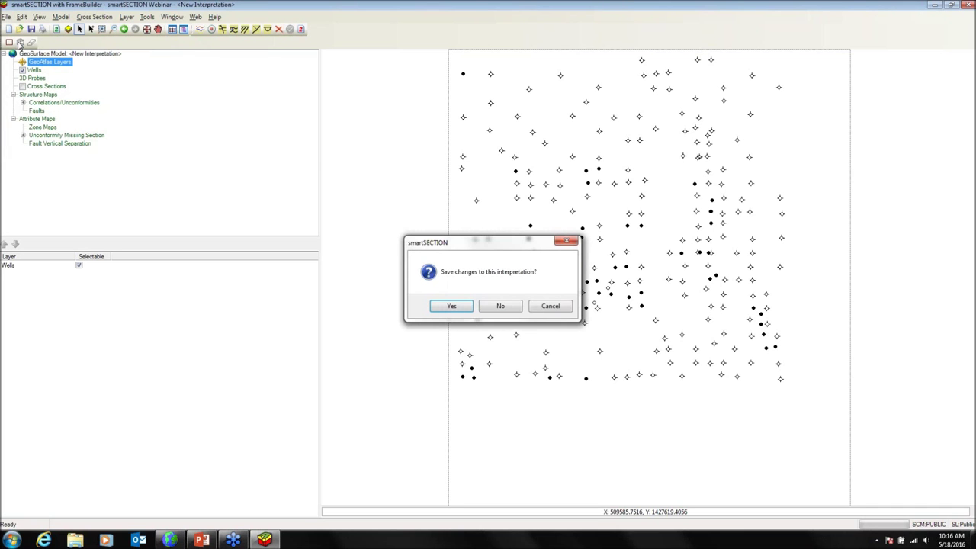
{"action": "left_click", "coordinate": [496, 304]}
{"action": "left_click", "coordinate": [170, 192]}
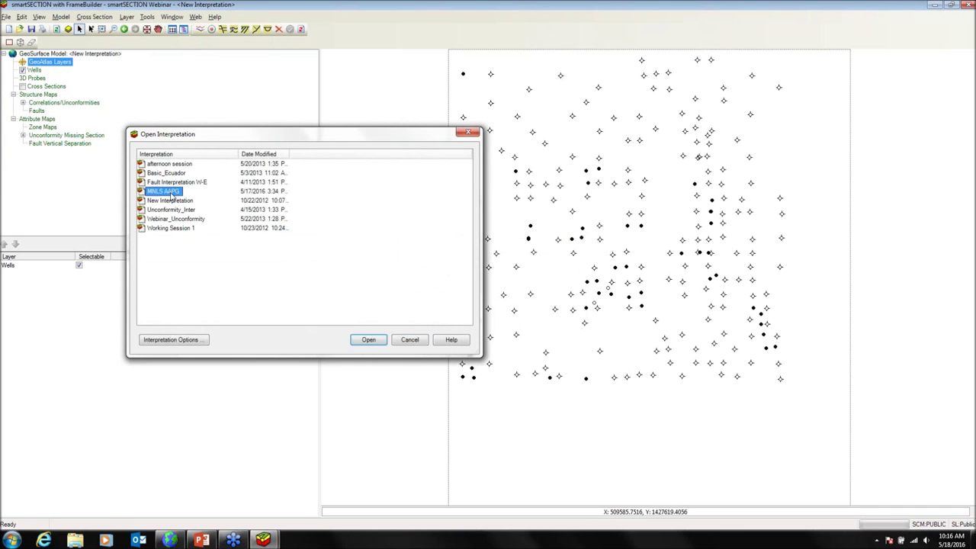
{"action": "left_click", "coordinate": [370, 339]}
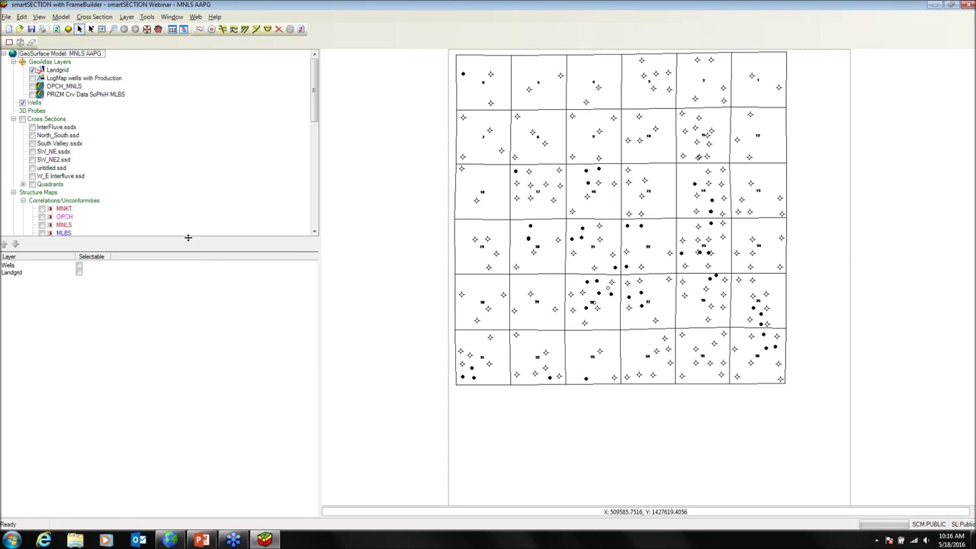
Step: Enlarge the model tree area and display the MNKT structure map over the land grid
{"action": "left_click_drag", "start_coordinate": [187, 237], "coordinate": [186, 401]}
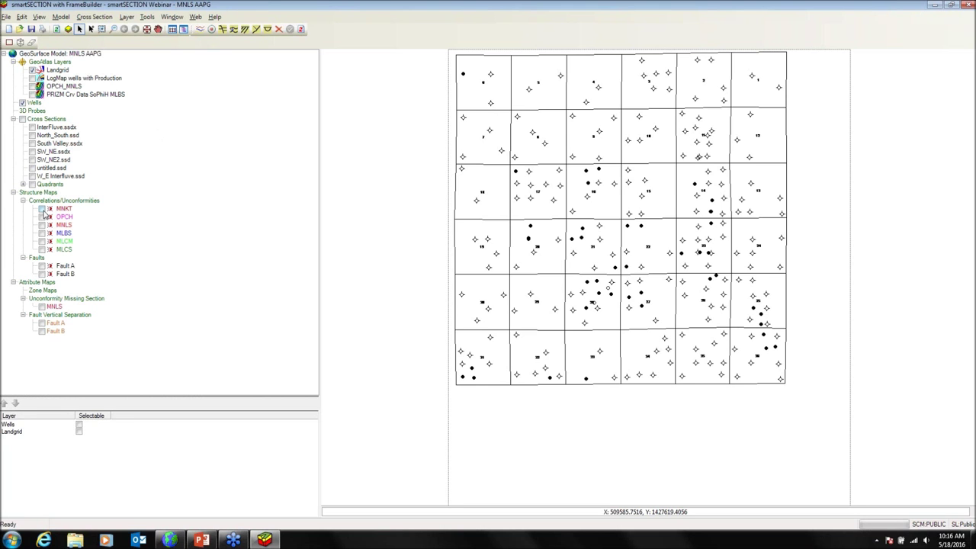
{"action": "left_click", "coordinate": [42, 209]}
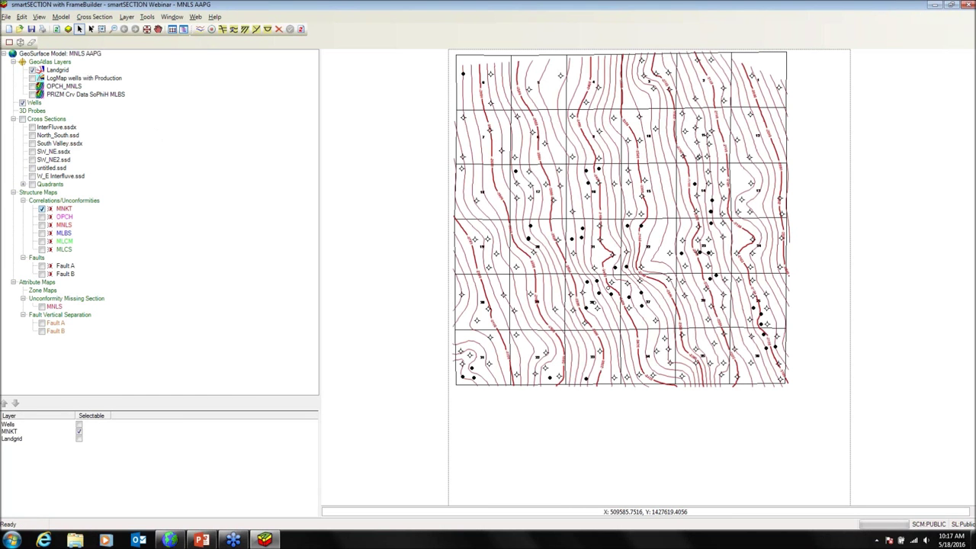
{"action": "left_click", "coordinate": [102, 29]}
{"action": "left_click_drag", "start_coordinate": [797, 389], "coordinate": [459, 57]}
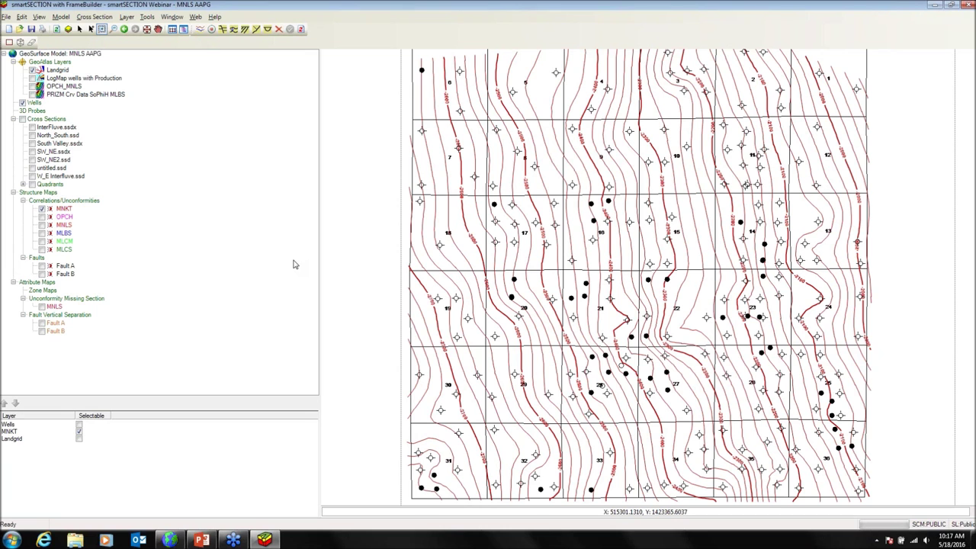
Step: Display the South Valley.ssdx cross-section line on the map, showing North_South.ssd and InterFluve.ssdx only temporarily
{"action": "left_click", "coordinate": [33, 144]}
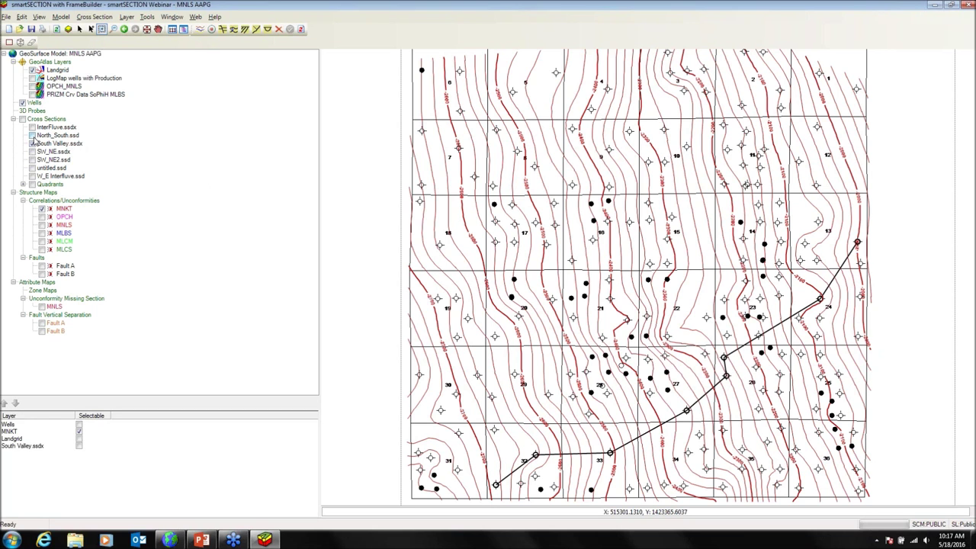
{"action": "left_click", "coordinate": [32, 135]}
{"action": "left_click", "coordinate": [32, 127]}
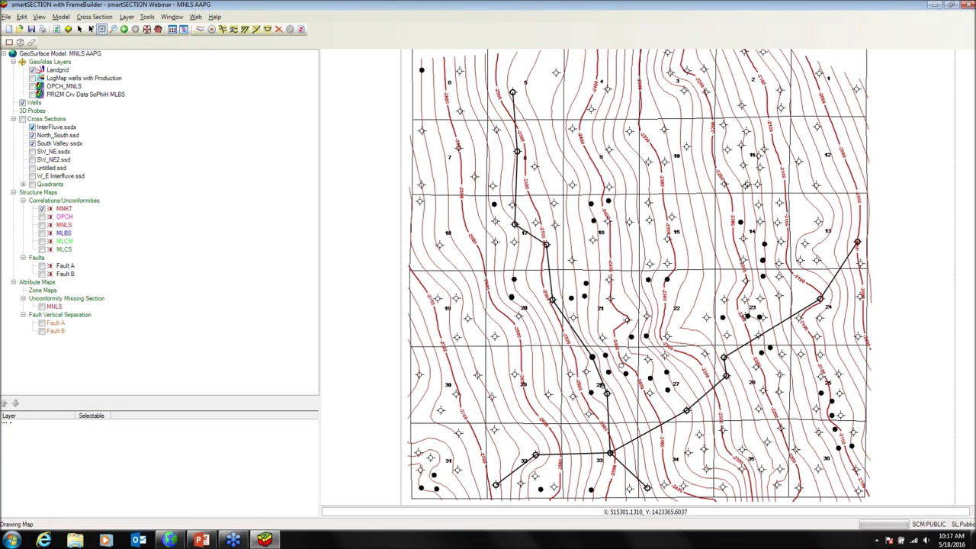
{"action": "left_click", "coordinate": [32, 127]}
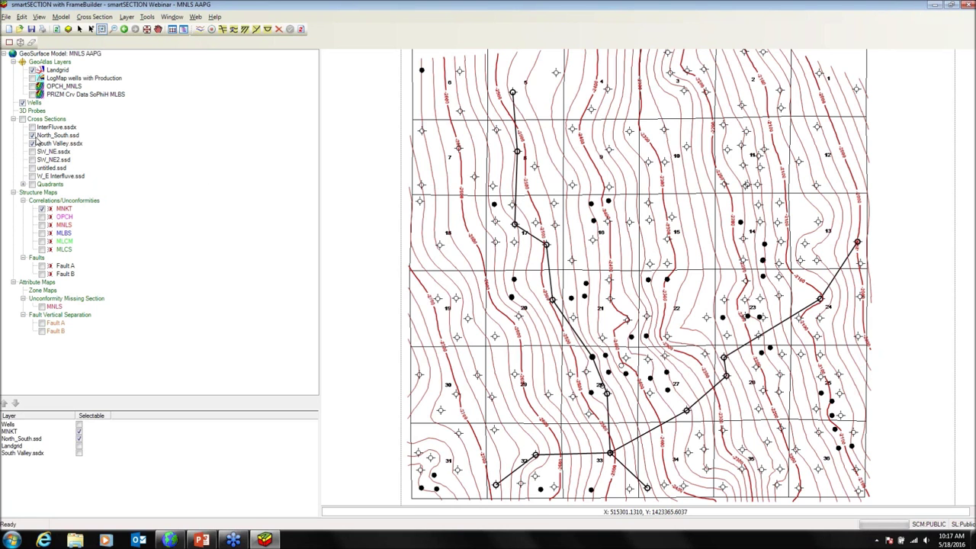
{"action": "left_click", "coordinate": [33, 135]}
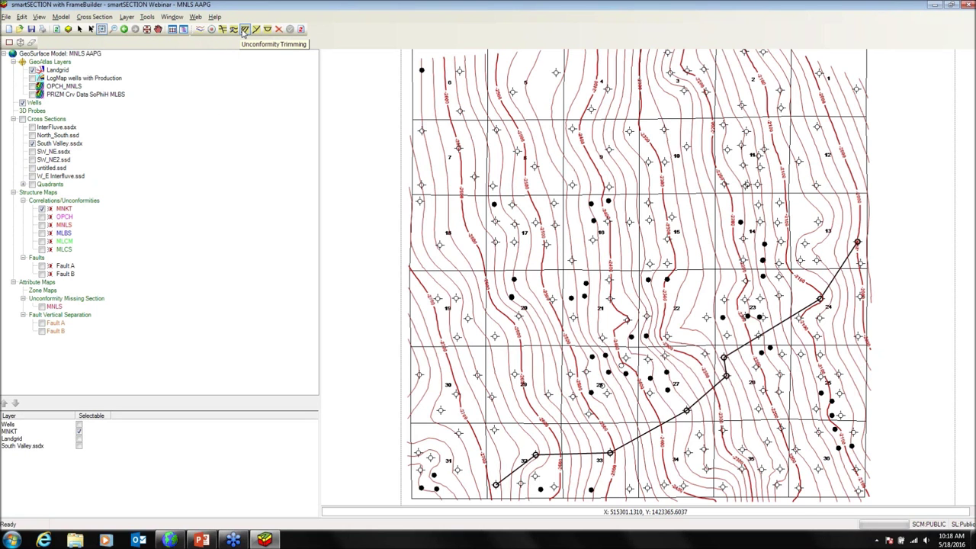
Step: Turn on unconformity trimming and select the MNLS formation row in the Stratigraphic Column Manager
{"action": "left_click", "coordinate": [244, 29]}
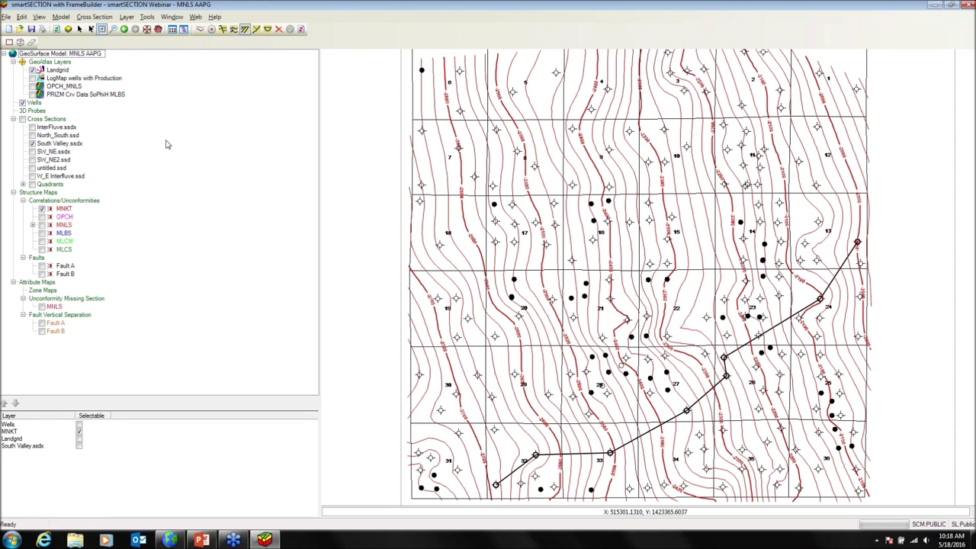
{"action": "left_click", "coordinate": [148, 16]}
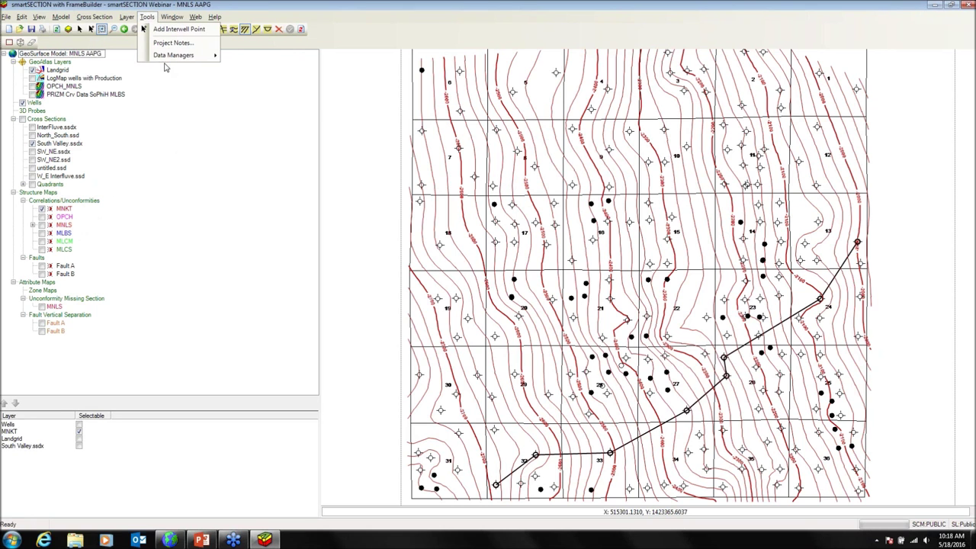
{"action": "mouse_move", "coordinate": [165, 61]}
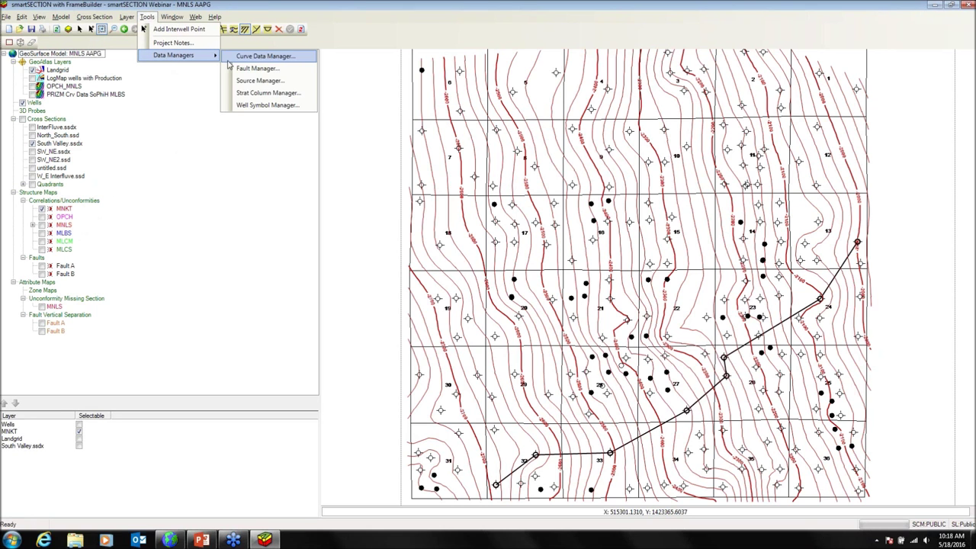
{"action": "left_click", "coordinate": [261, 93]}
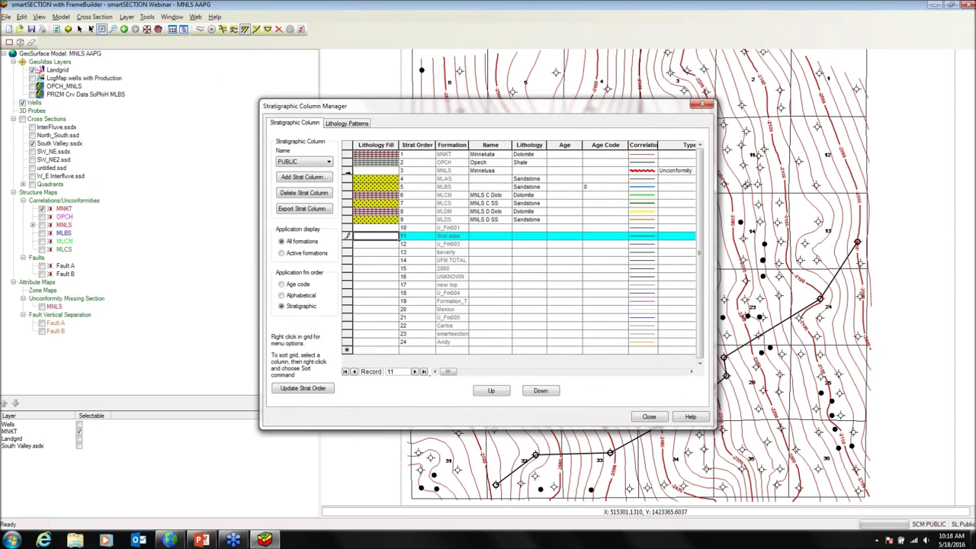
{"action": "left_click", "coordinate": [362, 172]}
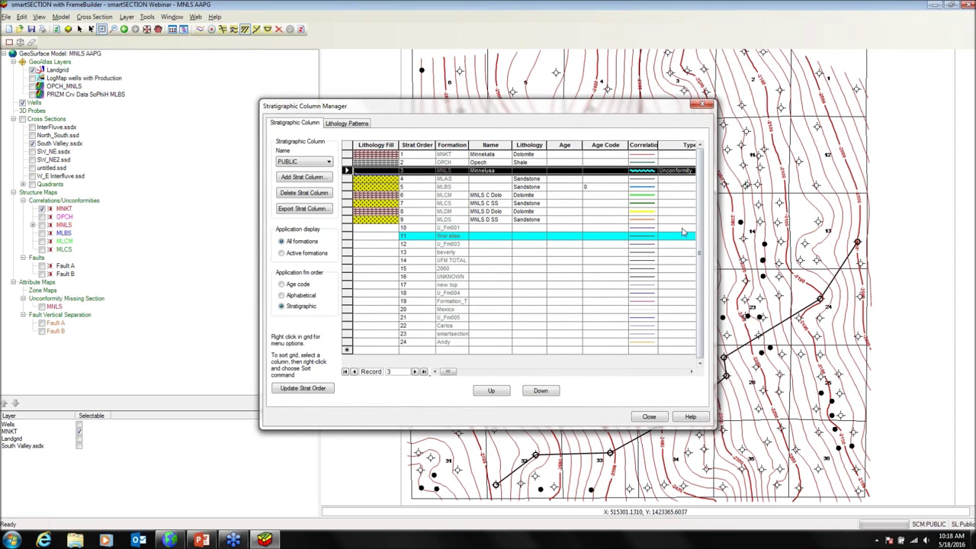
Step: Close the Stratigraphic Column Manager and accept refreshing all views
{"action": "left_click", "coordinate": [650, 418]}
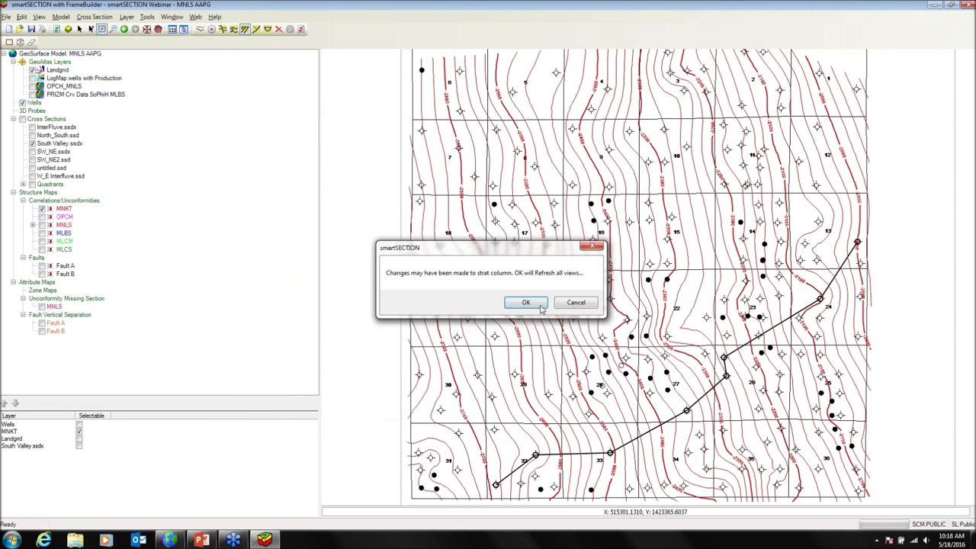
{"action": "left_click", "coordinate": [536, 311]}
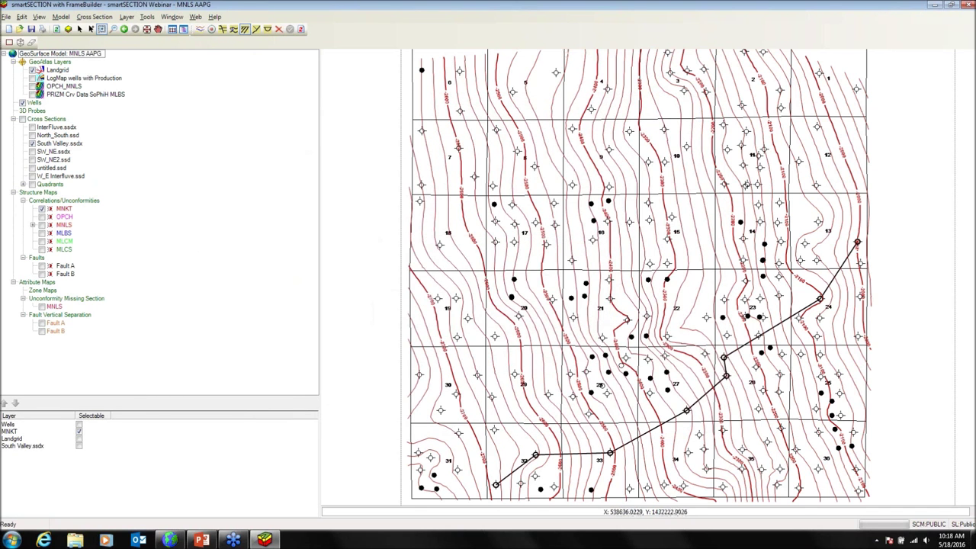
Step: Replace the MNKT structure map with MLBS and overlay the MLBS intersection line listed beneath the MNLS unconformity
{"action": "left_click", "coordinate": [64, 225]}
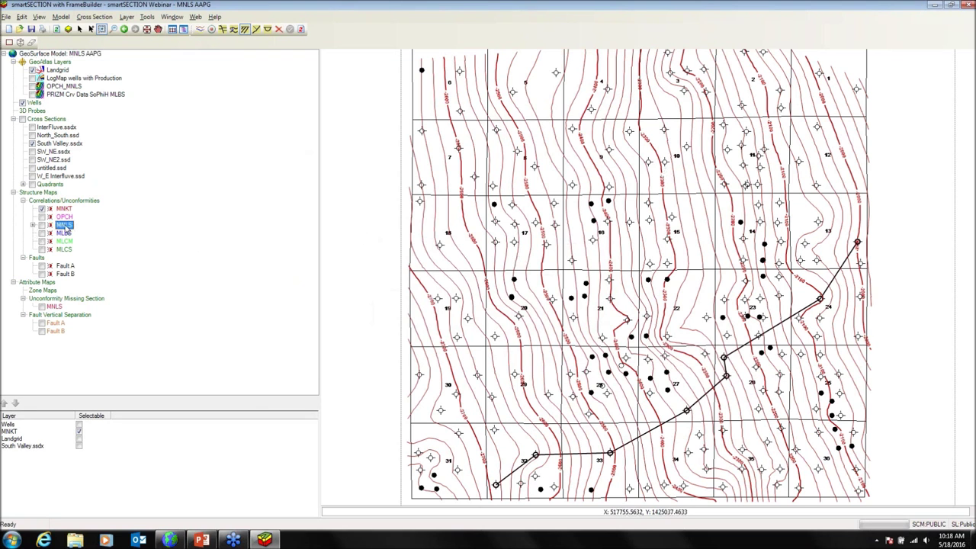
{"action": "left_click", "coordinate": [42, 209]}
{"action": "left_click", "coordinate": [33, 226]}
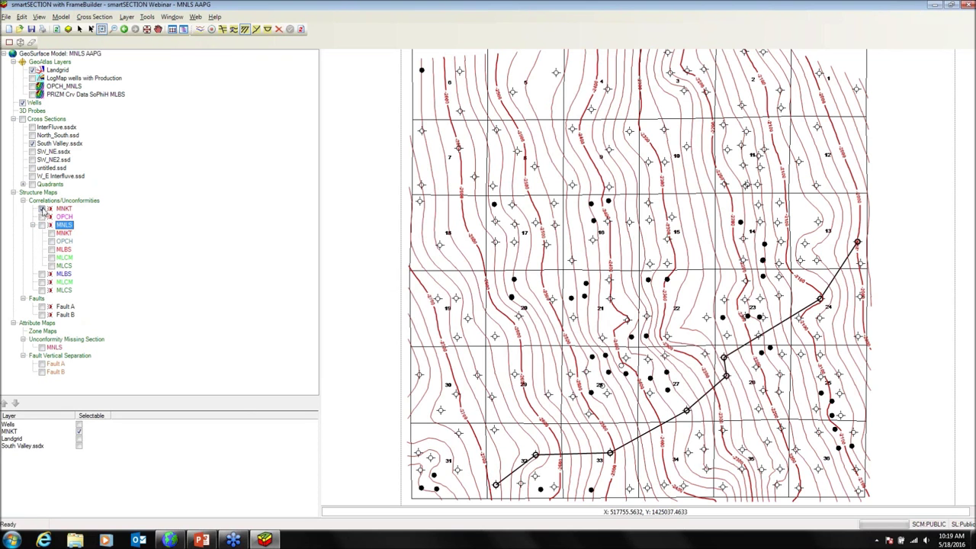
{"action": "left_click", "coordinate": [42, 209]}
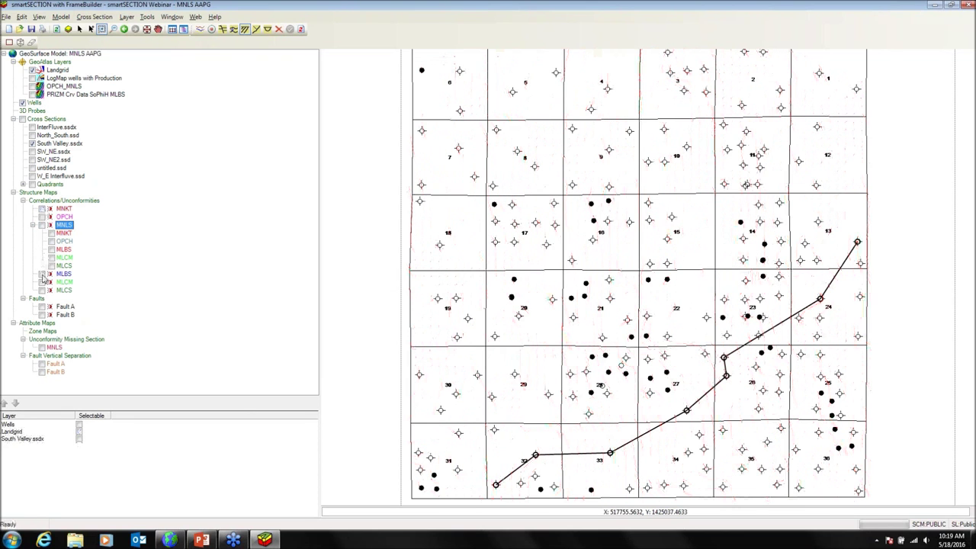
{"action": "left_click", "coordinate": [42, 274]}
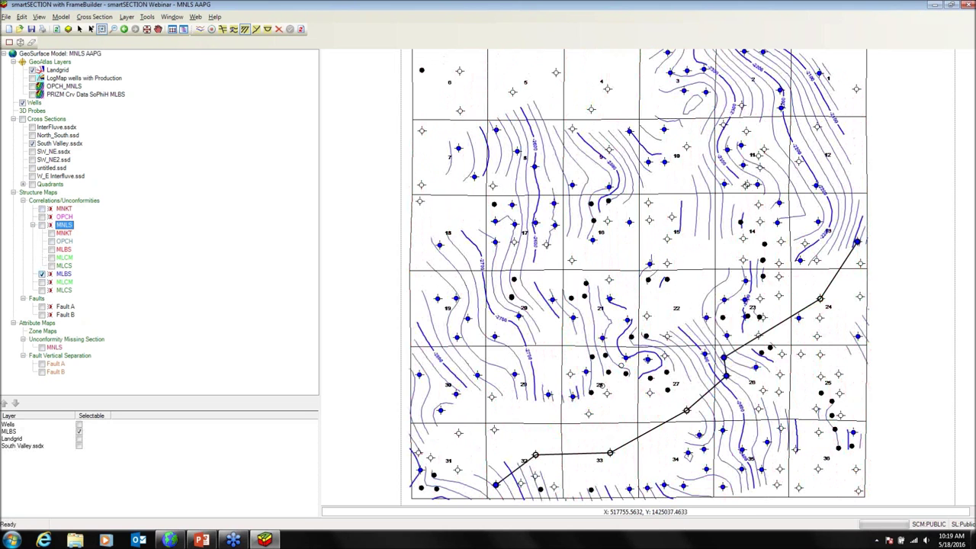
{"action": "left_click", "coordinate": [51, 249]}
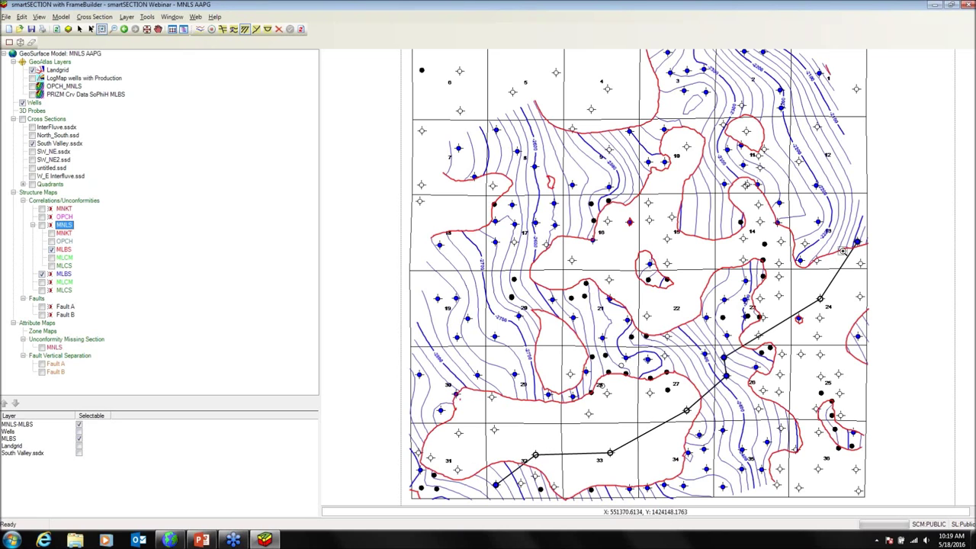
Step: Switch from unconformity trimming to fault trimming and replace the MLBS structure map with MNKT
{"action": "left_click", "coordinate": [246, 30]}
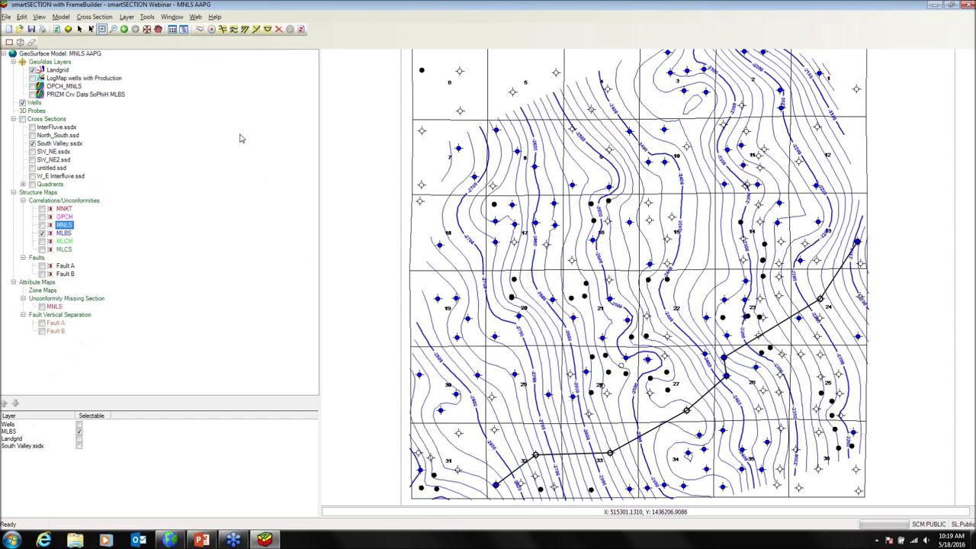
{"action": "left_click", "coordinate": [222, 29]}
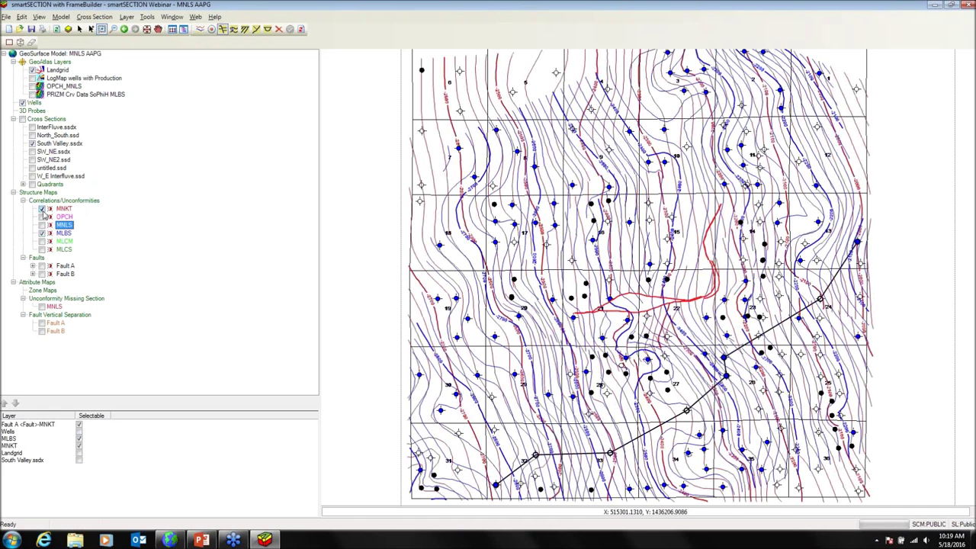
{"action": "left_click", "coordinate": [42, 232]}
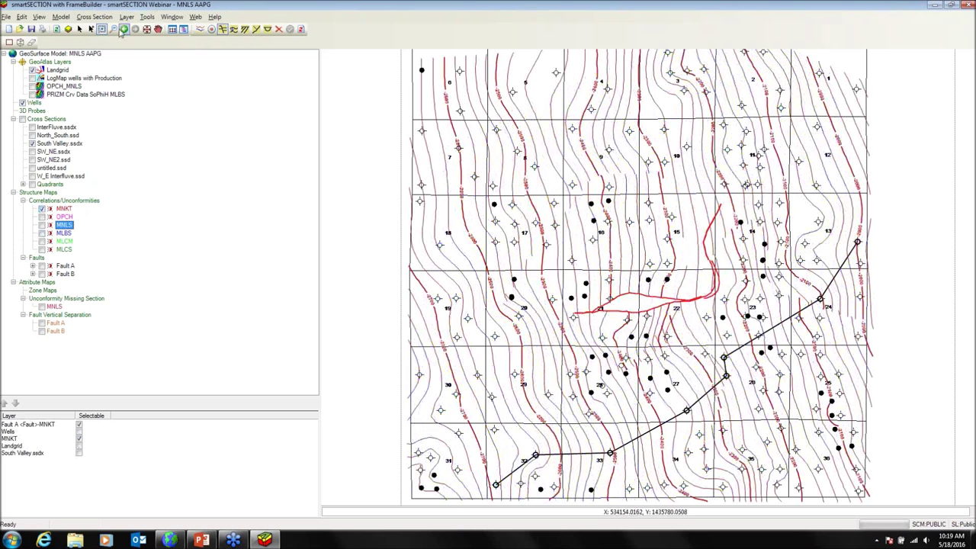
Step: Display the Fault A surface contours temporarily and expand Fault A's list of formation intersections
{"action": "left_click", "coordinate": [80, 28]}
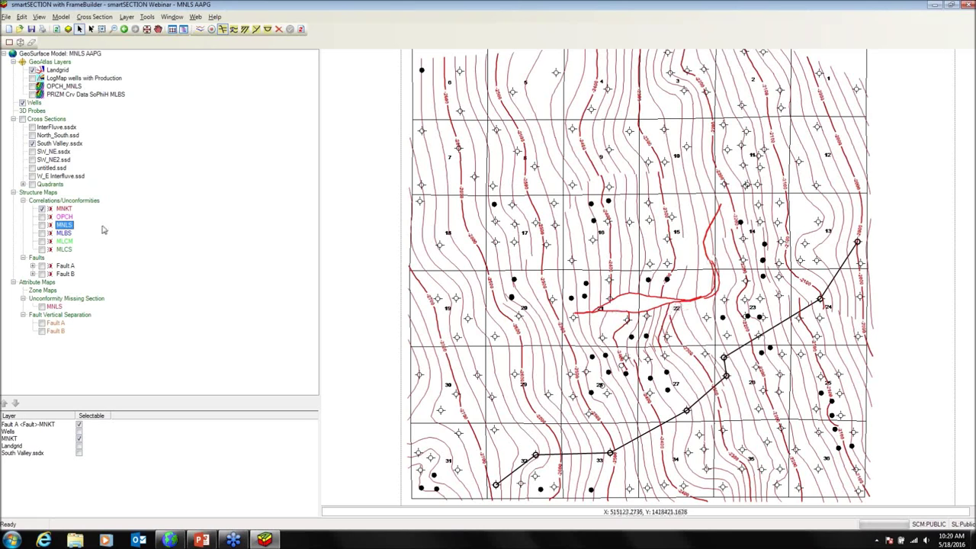
{"action": "left_click", "coordinate": [42, 266]}
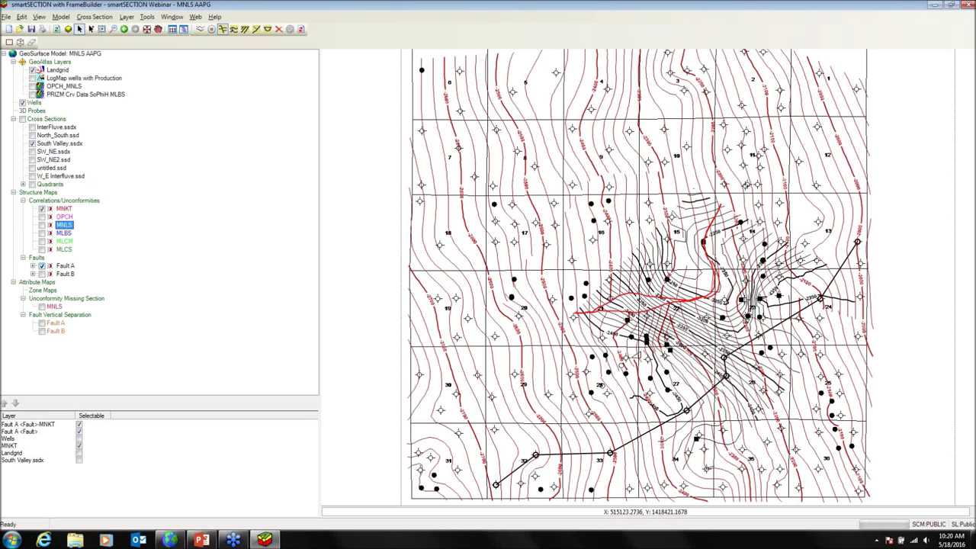
{"action": "left_click", "coordinate": [33, 265]}
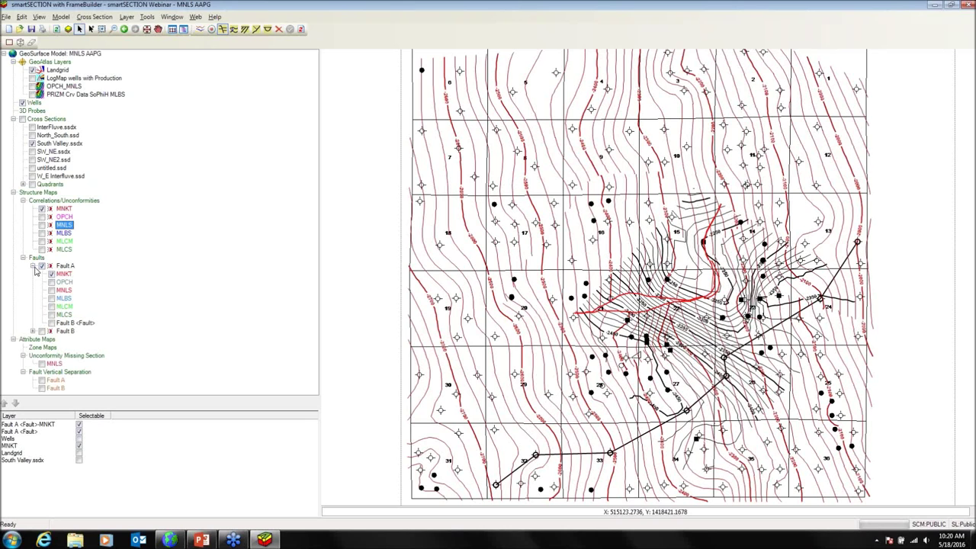
{"action": "left_click", "coordinate": [42, 265]}
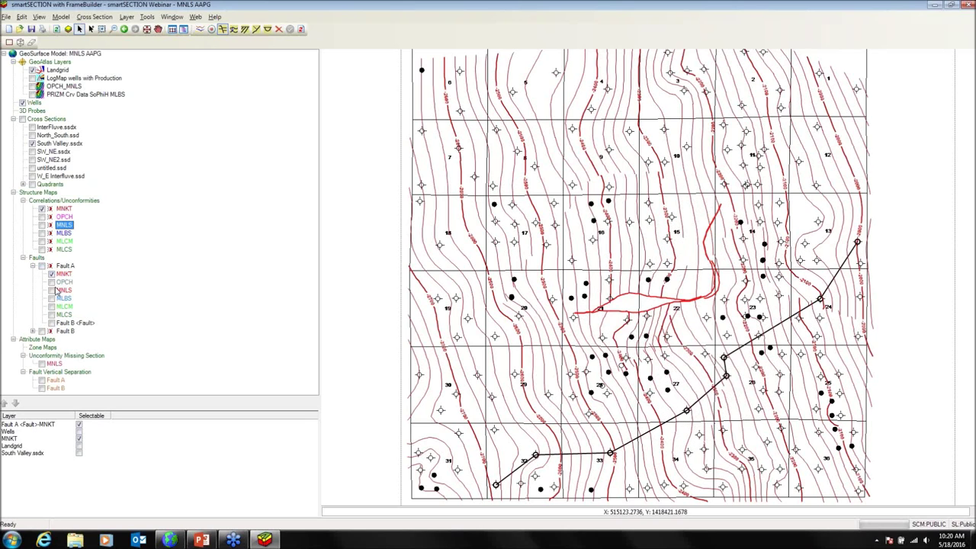
Step: Show Fault A's traces on MLBS, MLCM and OPCH temporarily, leaving only its MNKT trace displayed
{"action": "left_click", "coordinate": [51, 298]}
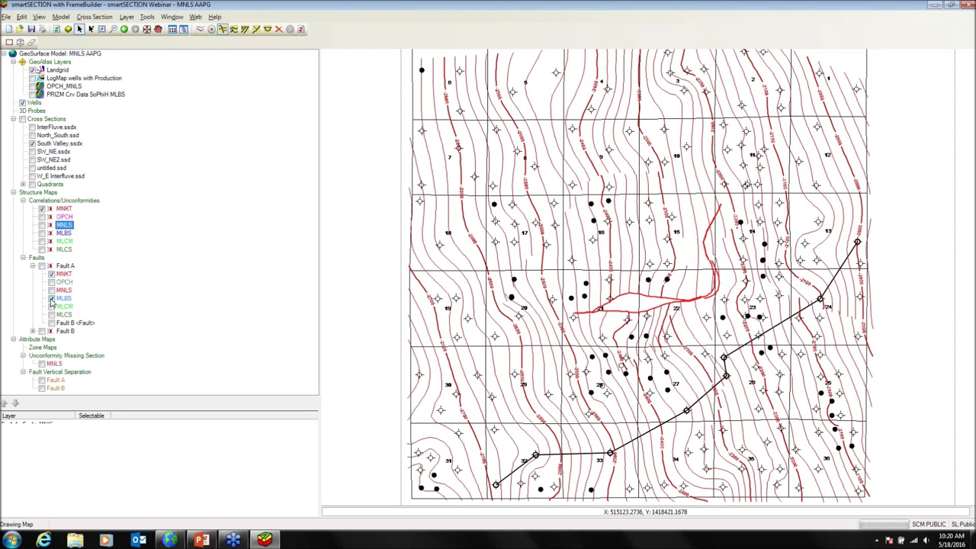
{"action": "left_click", "coordinate": [51, 305]}
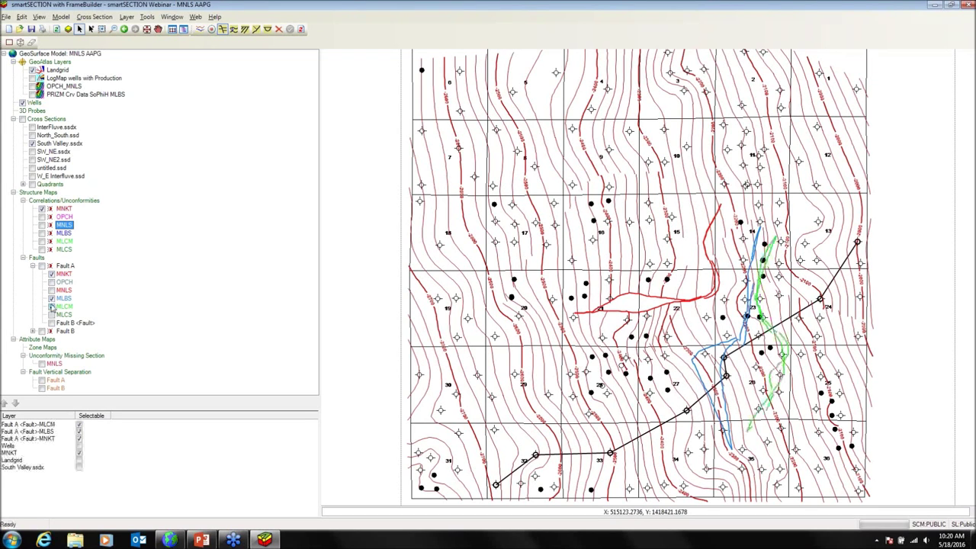
{"action": "left_click", "coordinate": [51, 282]}
{"action": "left_click", "coordinate": [51, 282]}
{"action": "left_click", "coordinate": [51, 298]}
{"action": "left_click", "coordinate": [51, 306]}
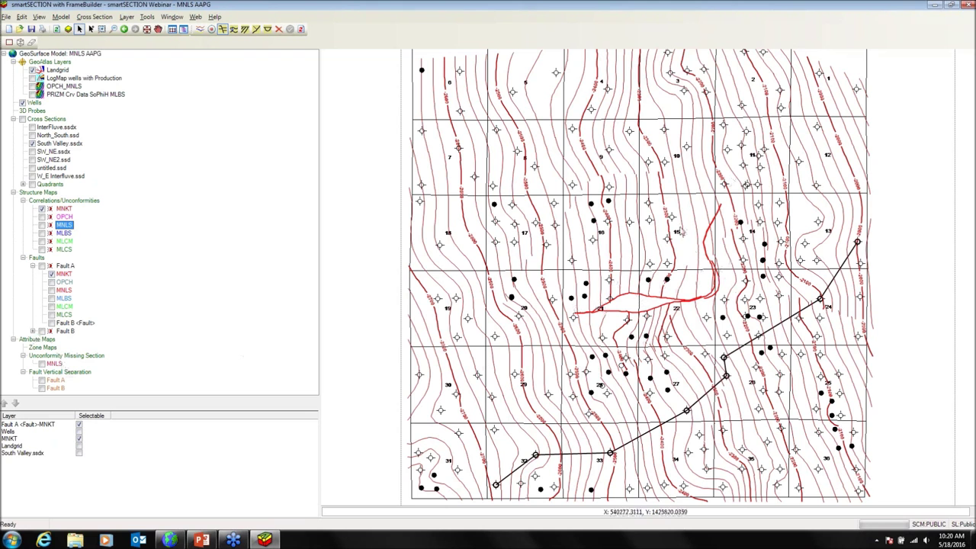
Step: Show Fault B's MNKT trace briefly, then turn off fault trimming for the map
{"action": "left_click", "coordinate": [32, 332]}
{"action": "left_click", "coordinate": [51, 339]}
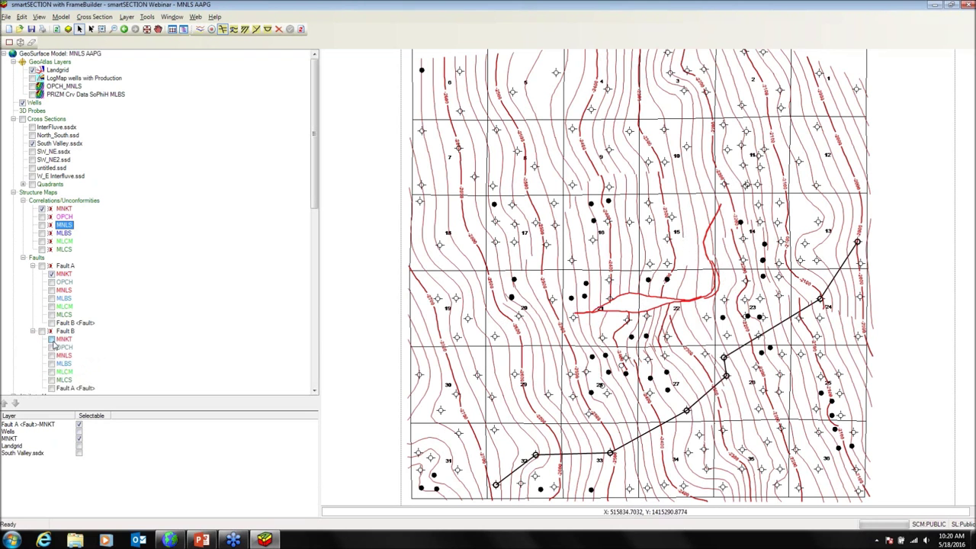
{"action": "left_click", "coordinate": [51, 339]}
{"action": "left_click", "coordinate": [224, 32]}
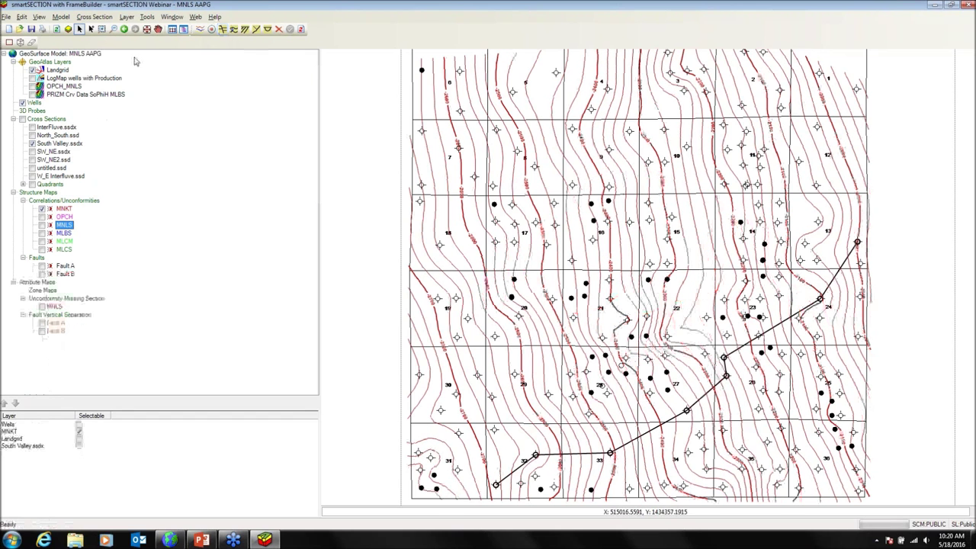
Step: Add an interwell point to the MNKT surface near the southeast corner of section 8 and inspect it in the Surface Point Editor without saving
{"action": "left_click", "coordinate": [92, 29]}
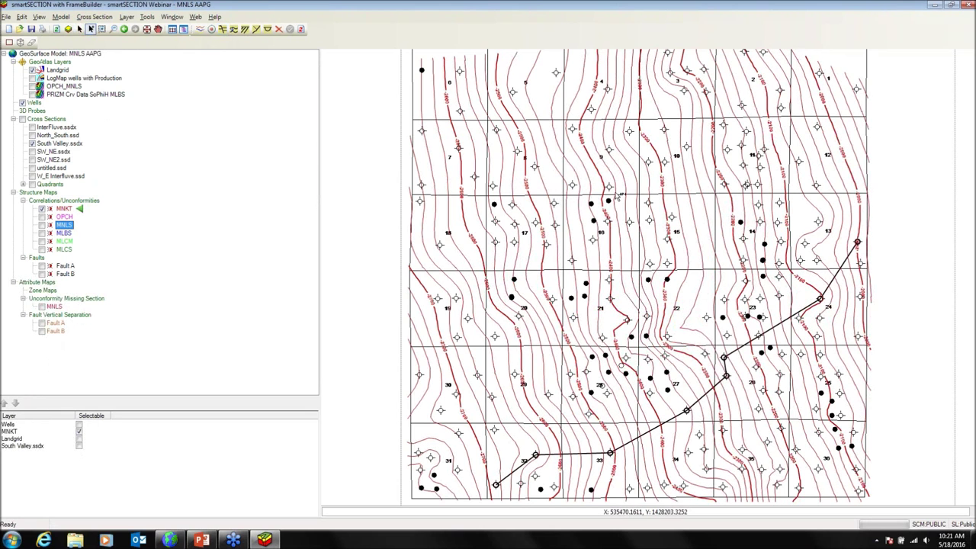
{"action": "left_click", "coordinate": [555, 182]}
{"action": "left_click", "coordinate": [553, 180]}
{"action": "right_click", "coordinate": [555, 181]}
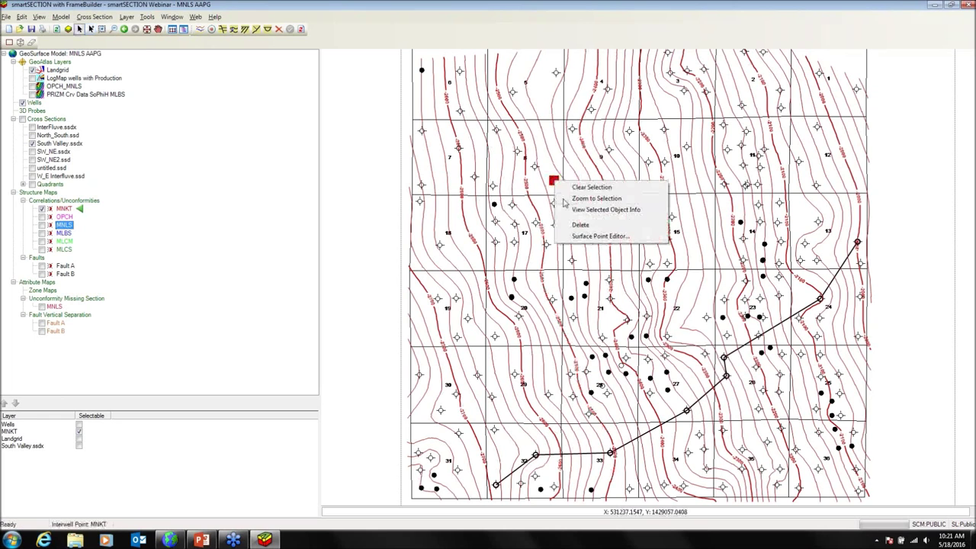
{"action": "left_click", "coordinate": [585, 238]}
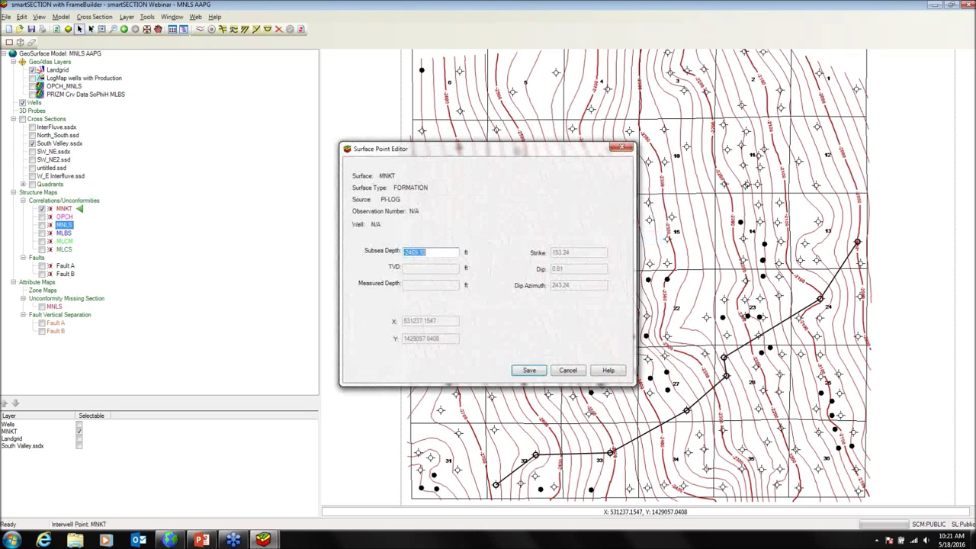
{"action": "left_click", "coordinate": [437, 252]}
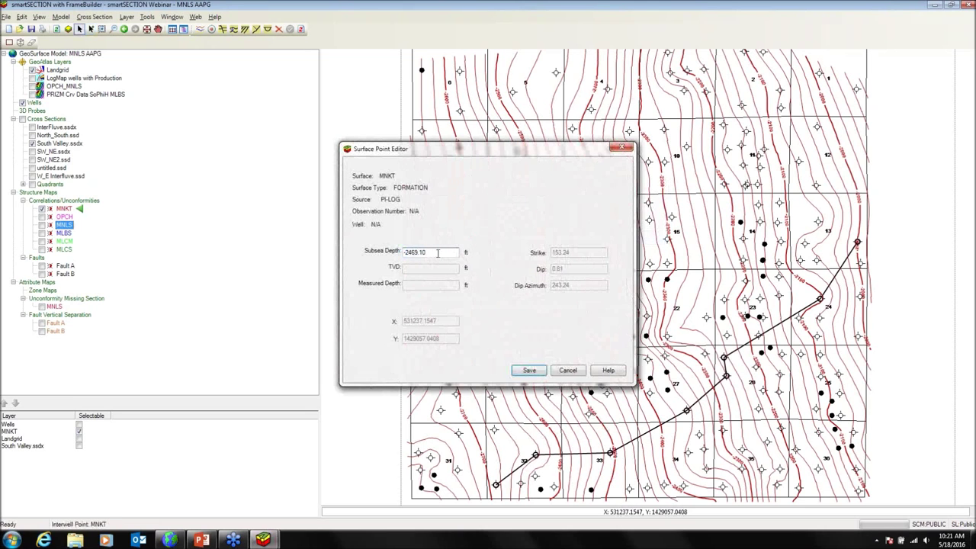
{"action": "left_click", "coordinate": [567, 370]}
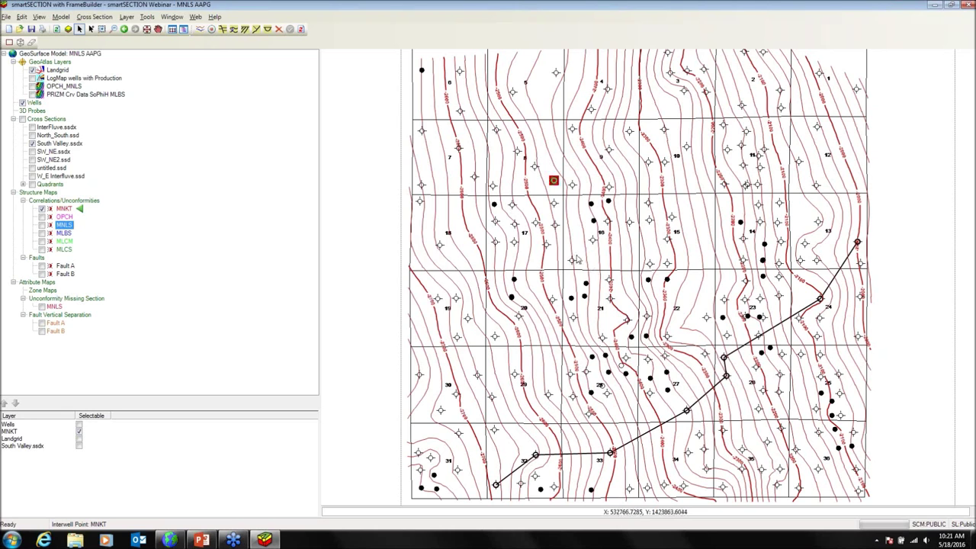
Step: Delete the selected interwell point from the MNKT surface
{"action": "key", "text": "Delete"}
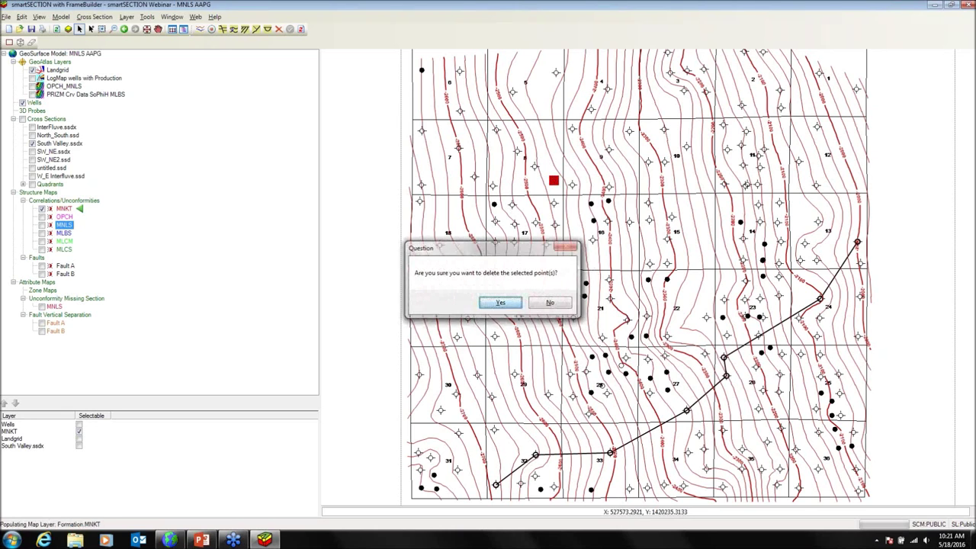
{"action": "key", "text": "Return"}
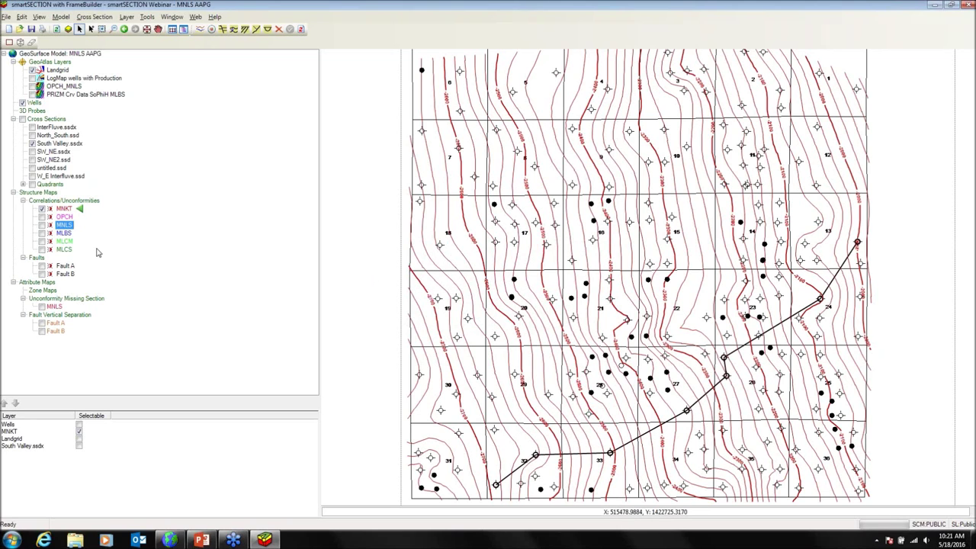
Step: Open the contour options of the MNKT surface and turn off automatic updating of the line and bold intervals
{"action": "left_click", "coordinate": [66, 209]}
{"action": "right_click", "coordinate": [67, 209]}
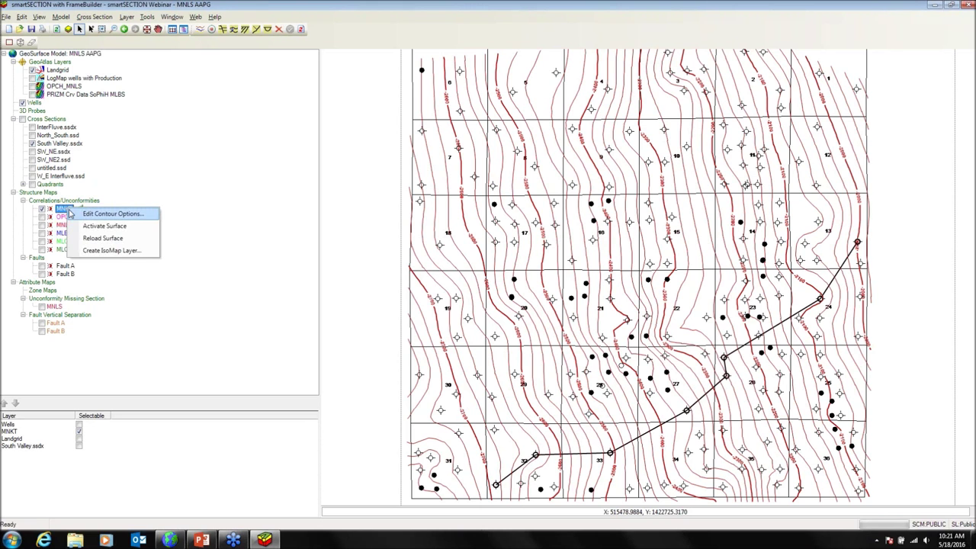
{"action": "left_click", "coordinate": [86, 217]}
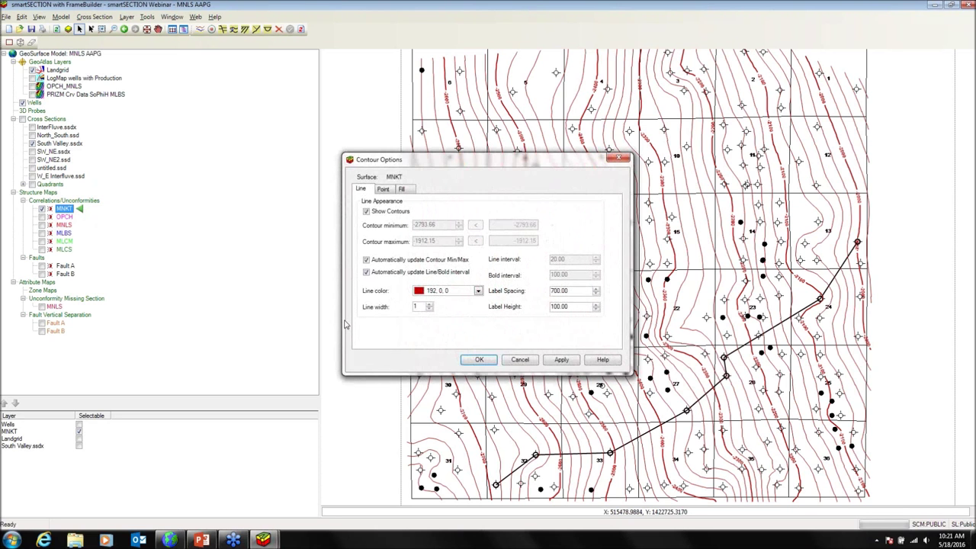
{"action": "left_click", "coordinate": [366, 273]}
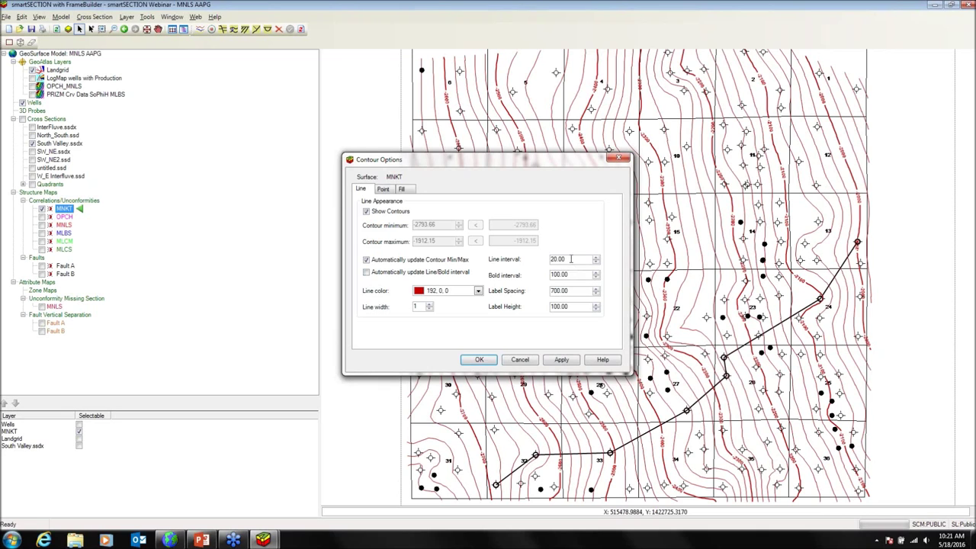
Step: Apply a line interval of 50 and a bold interval of 150 to the MNKT contours
{"action": "double_click", "coordinate": [570, 259]}
{"action": "type", "text": "50"}
{"action": "double_click", "coordinate": [570, 273]}
{"action": "type", "text": "150"}
{"action": "left_click", "coordinate": [567, 361]}
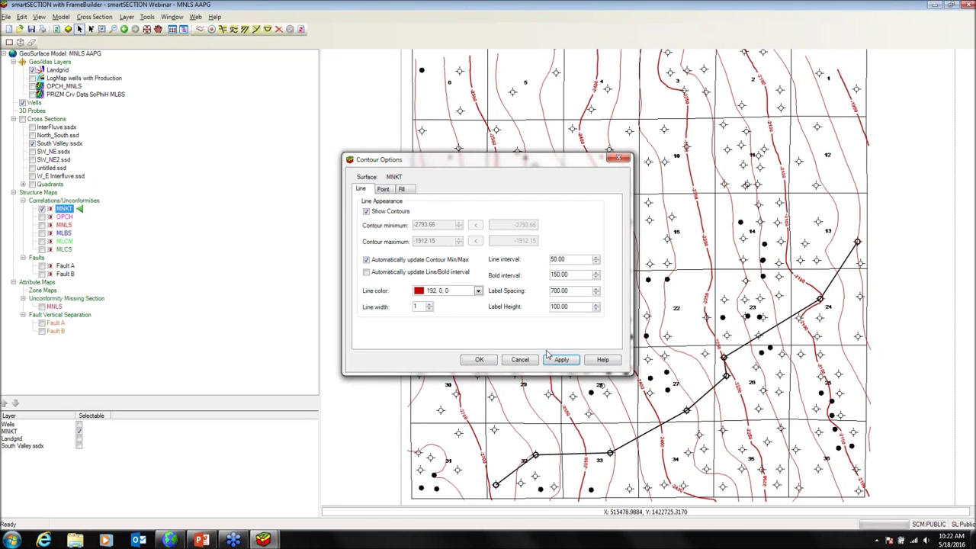
Step: Set the MNKT line interval back to 20 and re-enter the bold interval, switching automatic contour min/max updating off only briefly
{"action": "left_click", "coordinate": [366, 260]}
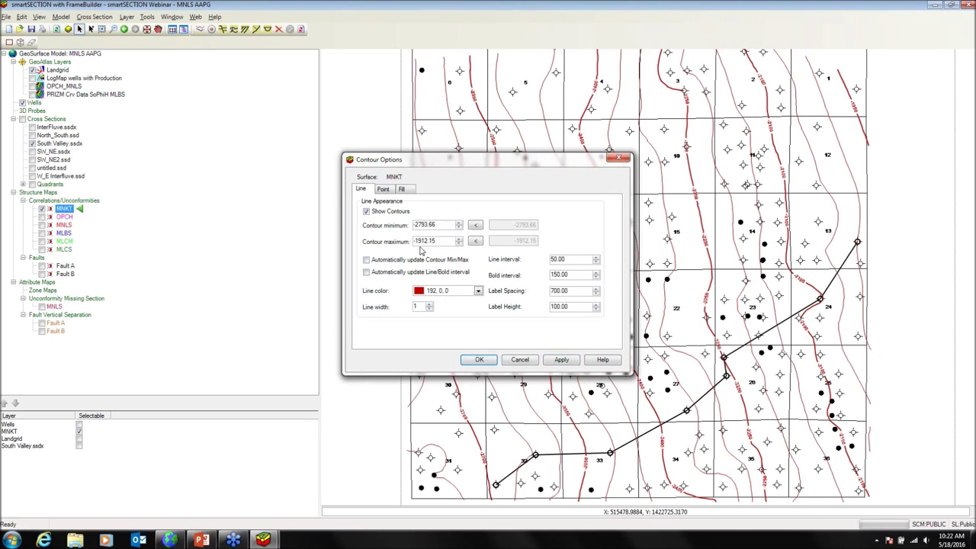
{"action": "left_click", "coordinate": [367, 260]}
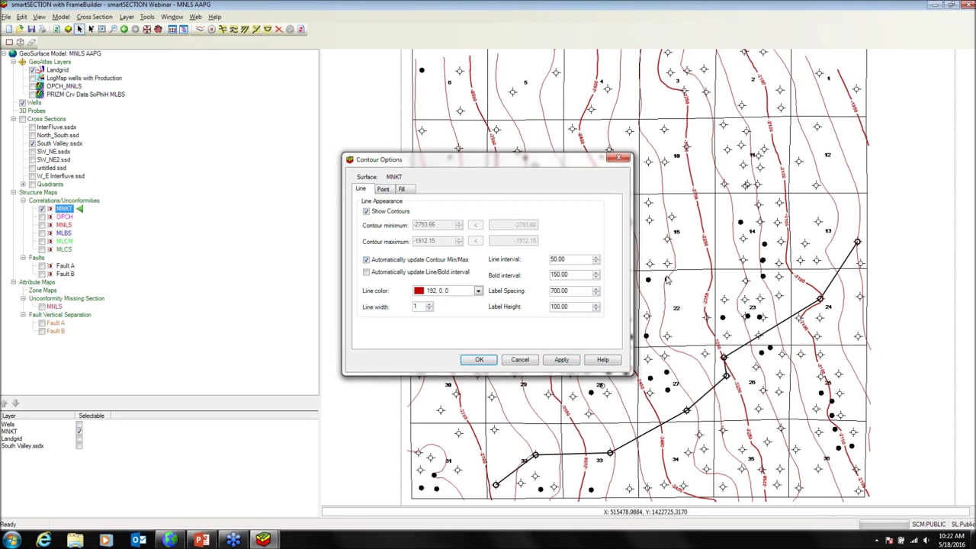
{"action": "double_click", "coordinate": [568, 259]}
{"action": "type", "text": "20"}
{"action": "double_click", "coordinate": [585, 274]}
{"action": "type", "text": "1"}
Step: Show the MNKT well points at size 200 and apply the contour options
{"action": "left_click", "coordinate": [389, 191]}
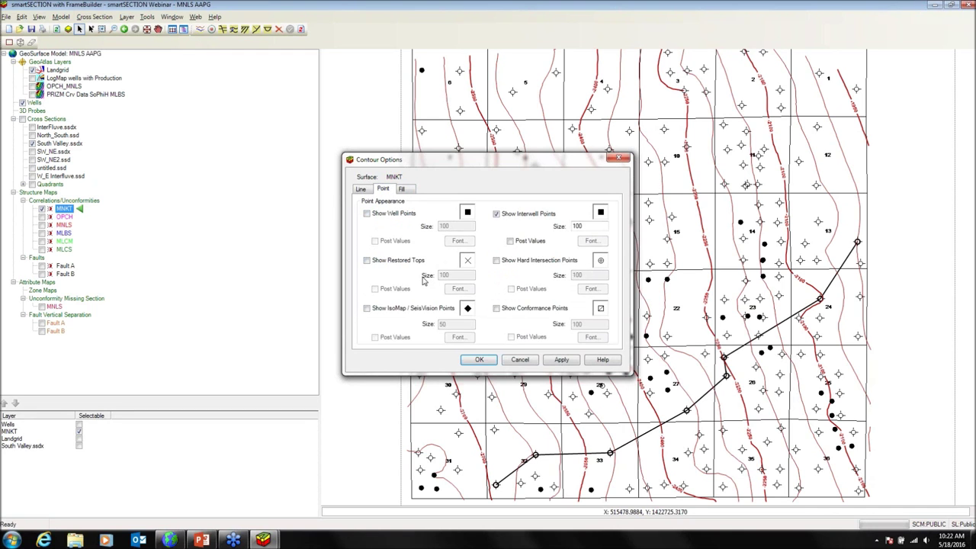
{"action": "left_click", "coordinate": [367, 213]}
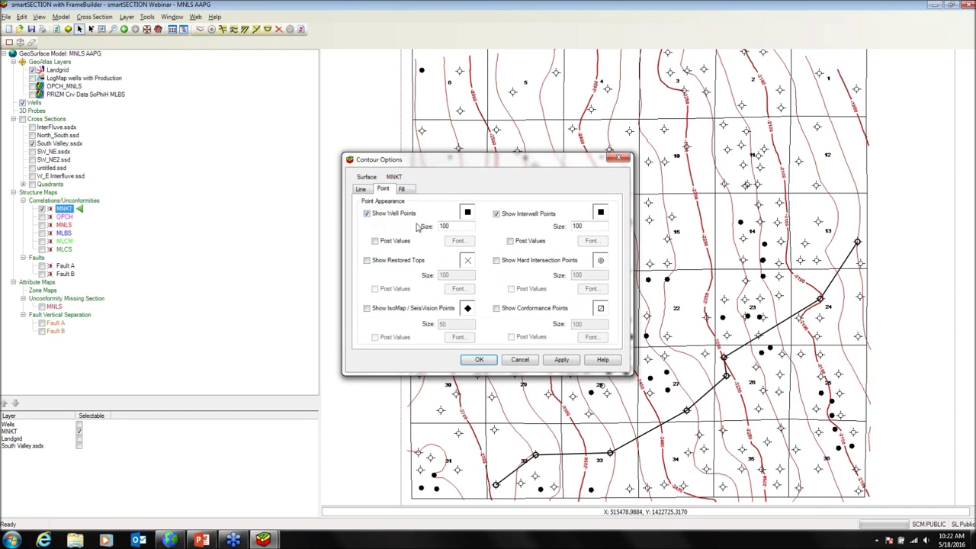
{"action": "key", "text": "Tab"}
{"action": "type", "text": "200"}
{"action": "left_click", "coordinate": [561, 359]}
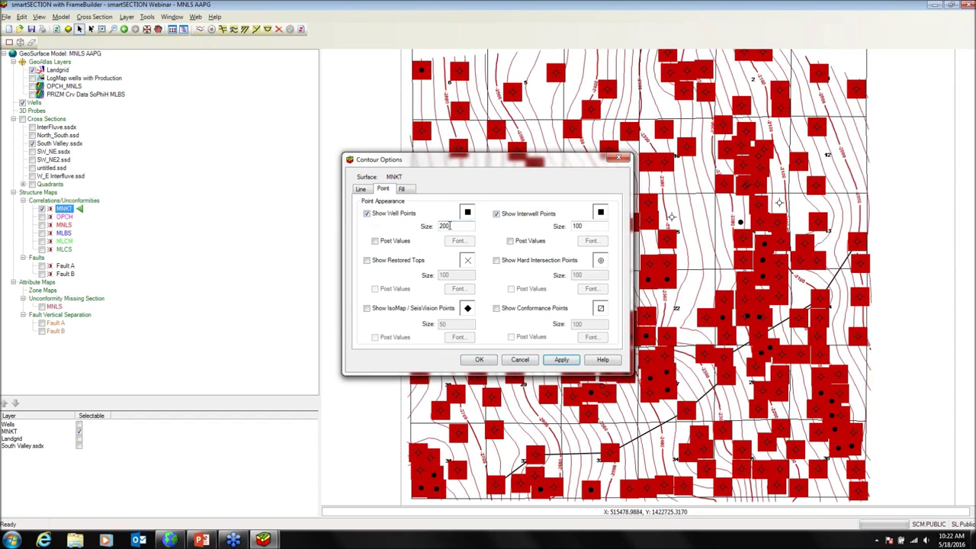
Step: Set the MNKT well point size to 100, and hide the well points while leaving the interwell points on
{"action": "double_click", "coordinate": [442, 225]}
{"action": "type", "text": "100"}
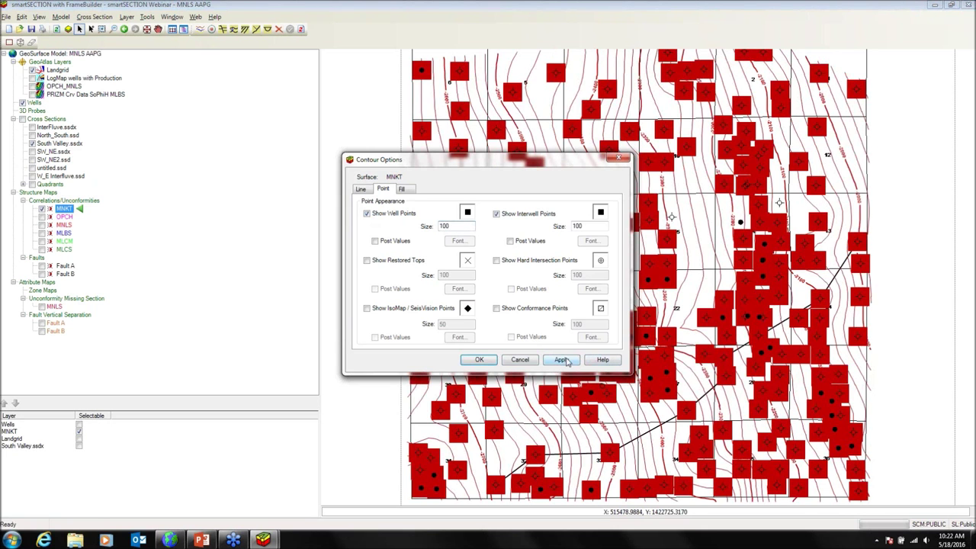
{"action": "left_click", "coordinate": [568, 359]}
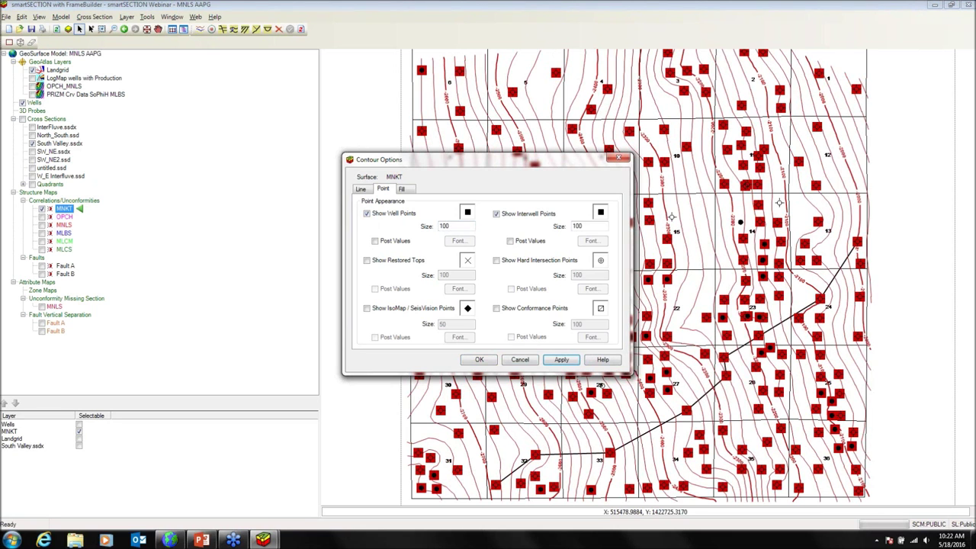
{"action": "left_click", "coordinate": [366, 215]}
{"action": "left_click", "coordinate": [561, 359]}
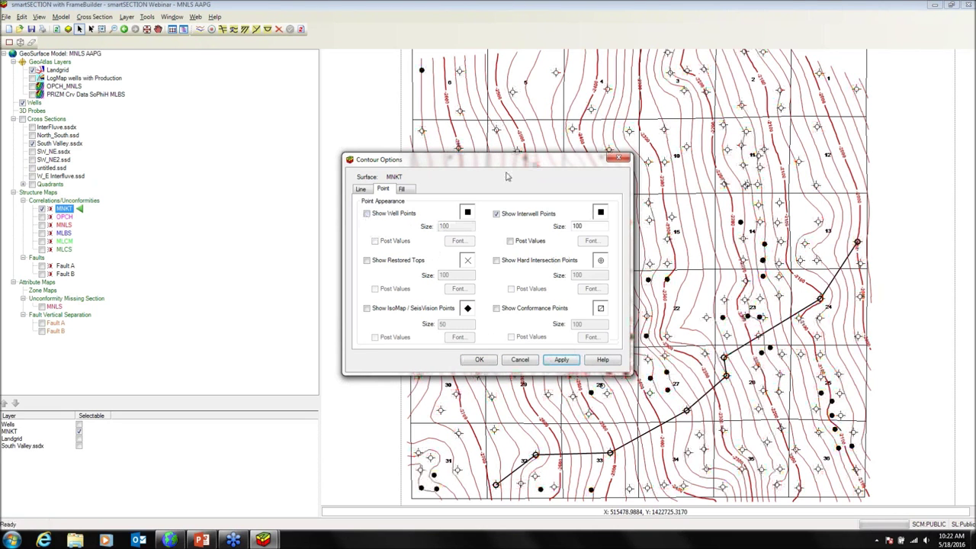
{"action": "left_click_drag", "start_coordinate": [498, 165], "coordinate": [259, 129]}
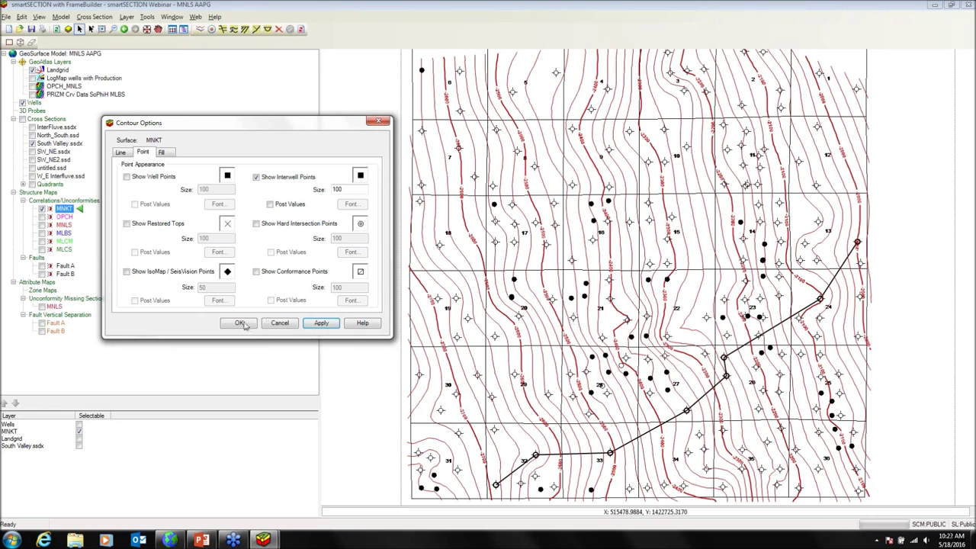
Step: Apply a solid color fill with the default palette to the MNKT surface, and turn the fill off again
{"action": "left_click", "coordinate": [163, 152]}
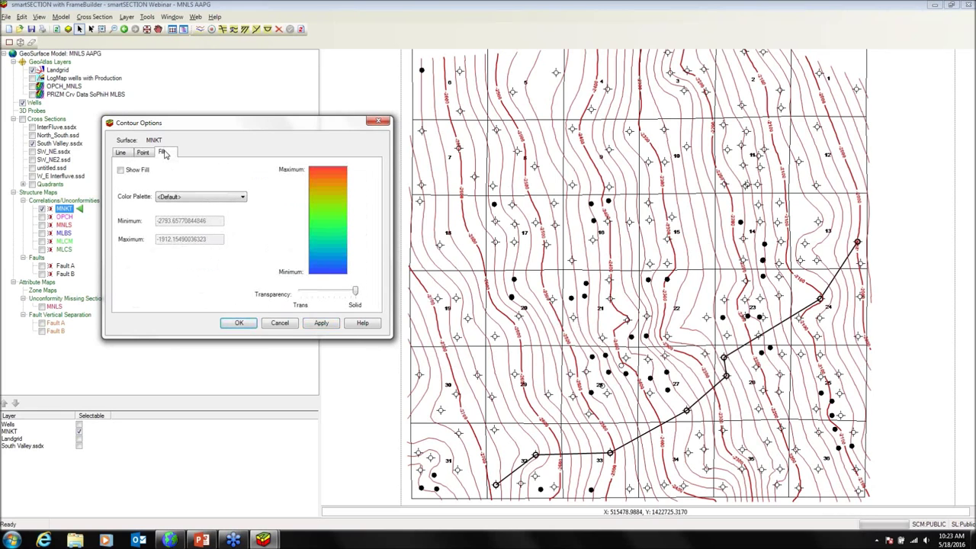
{"action": "left_click", "coordinate": [121, 170]}
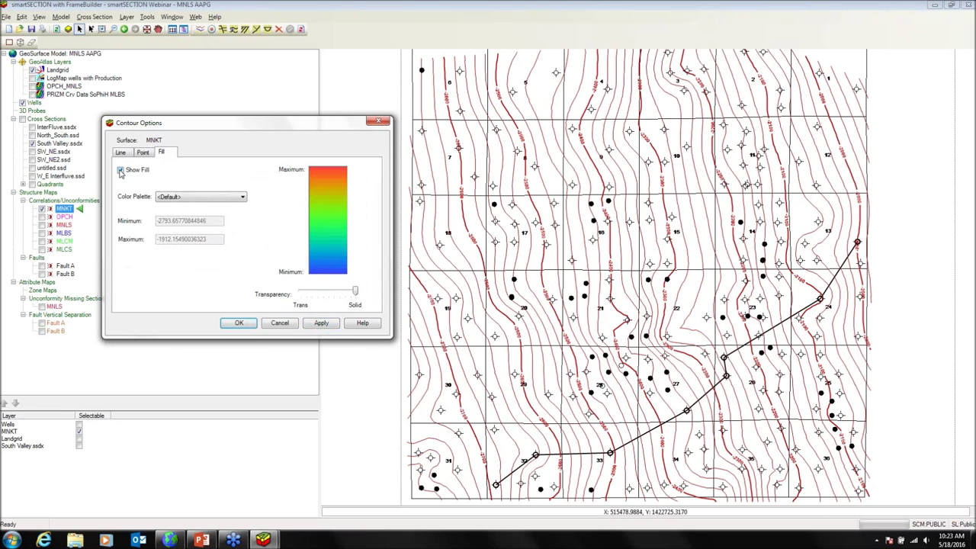
{"action": "left_click", "coordinate": [321, 323]}
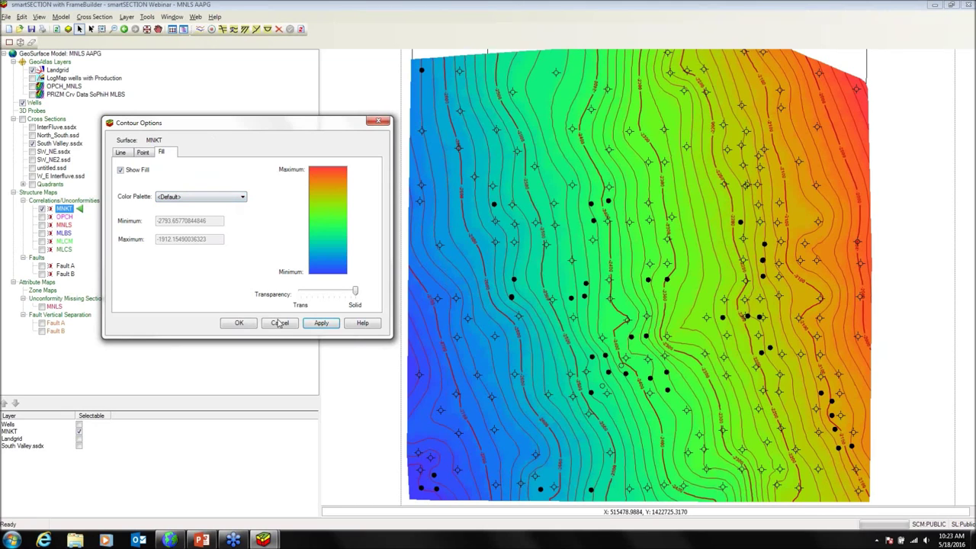
{"action": "left_click", "coordinate": [121, 170]}
{"action": "left_click", "coordinate": [239, 324]}
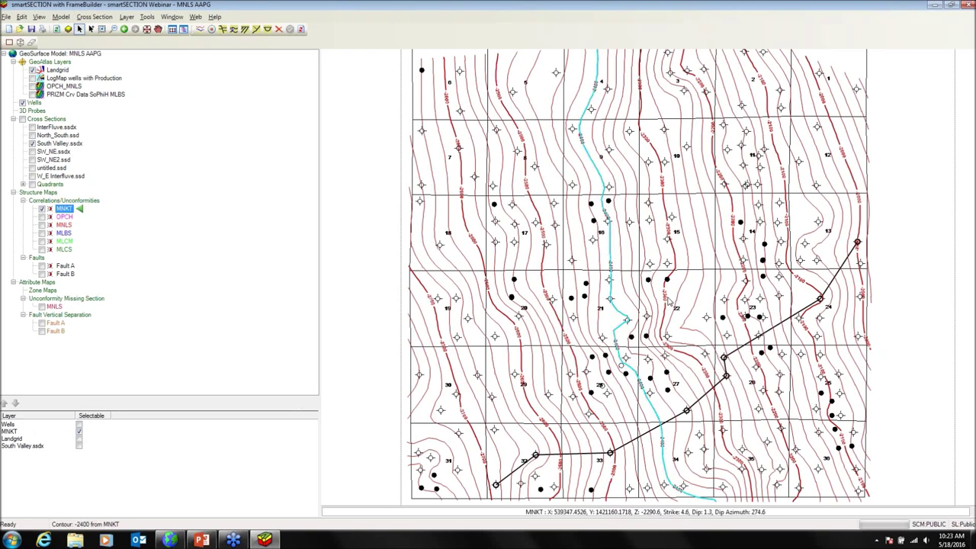
Step: Select groups of MNKT contours across the western half of the map, and clear the selection
{"action": "mouse_move", "coordinate": [561, 195]}
{"action": "left_mouse_down"}
{"action": "mouse_move", "coordinate": [641, 250]}
{"action": "mouse_move", "coordinate": [643, 279]}
{"action": "left_mouse_up"}
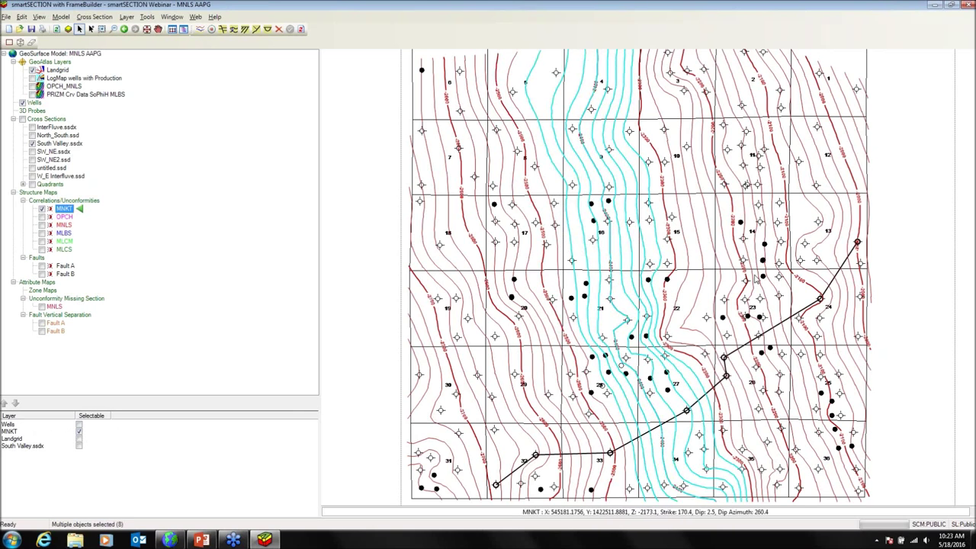
{"action": "left_click_drag", "start_coordinate": [837, 202], "coordinate": [878, 399]}
{"action": "left_click_drag", "start_coordinate": [686, 463], "coordinate": [689, 467]}
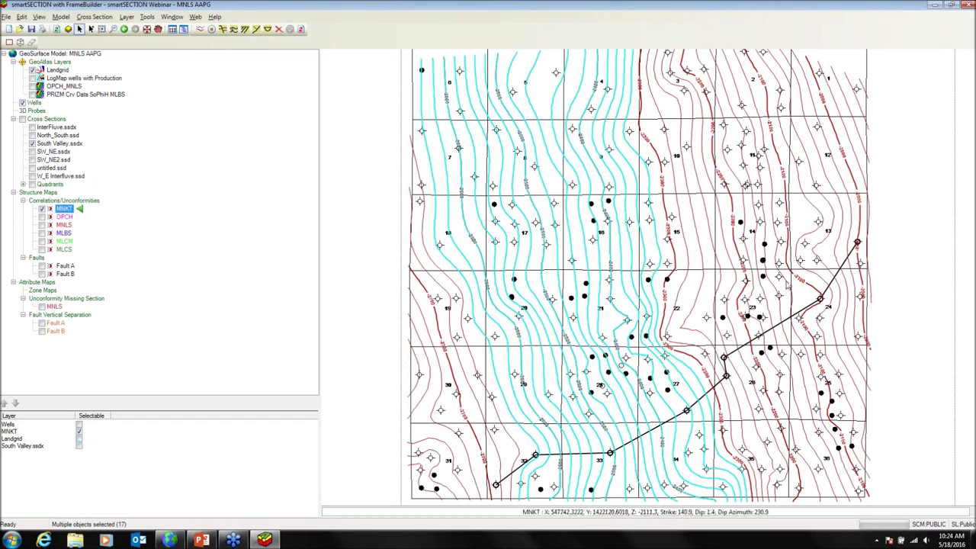
{"action": "left_click", "coordinate": [709, 292]}
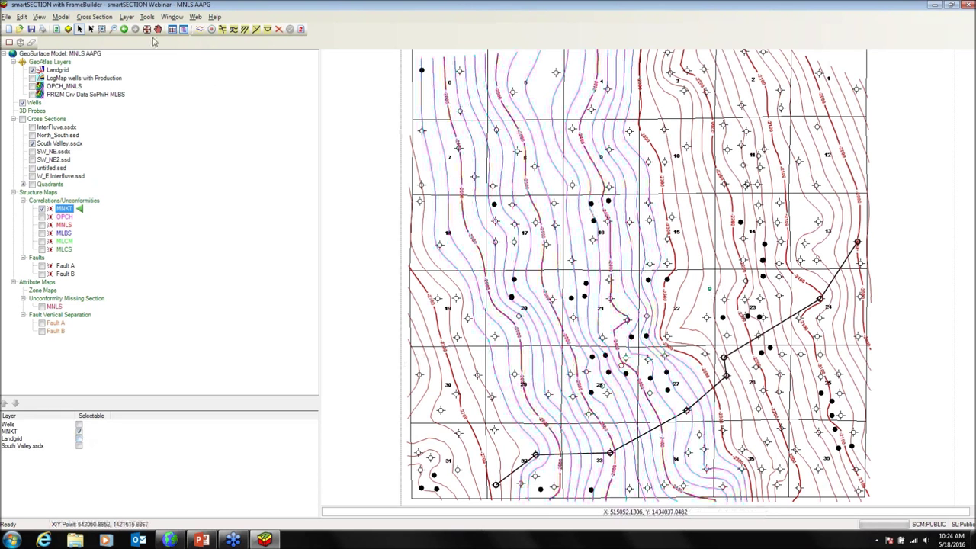
{"action": "left_click", "coordinate": [101, 20]}
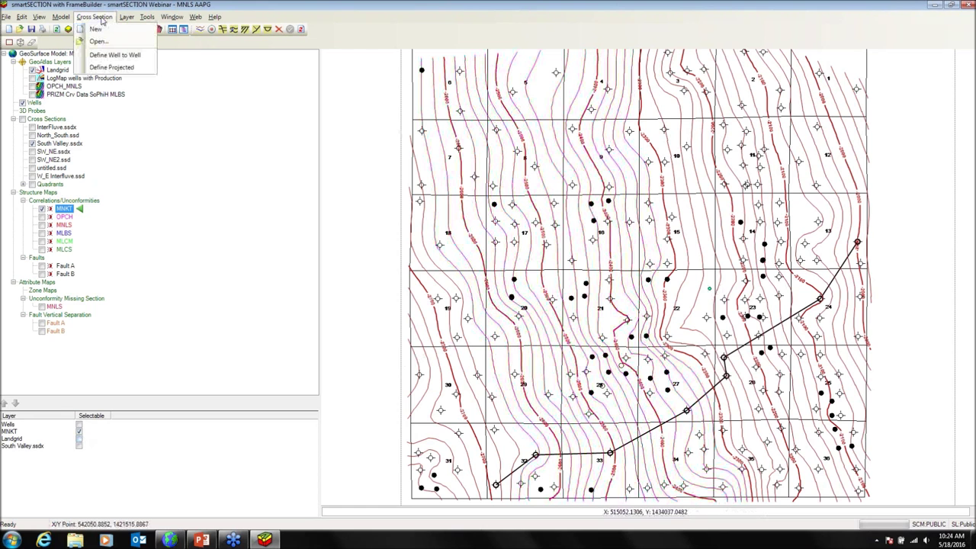
{"action": "left_click", "coordinate": [113, 55]}
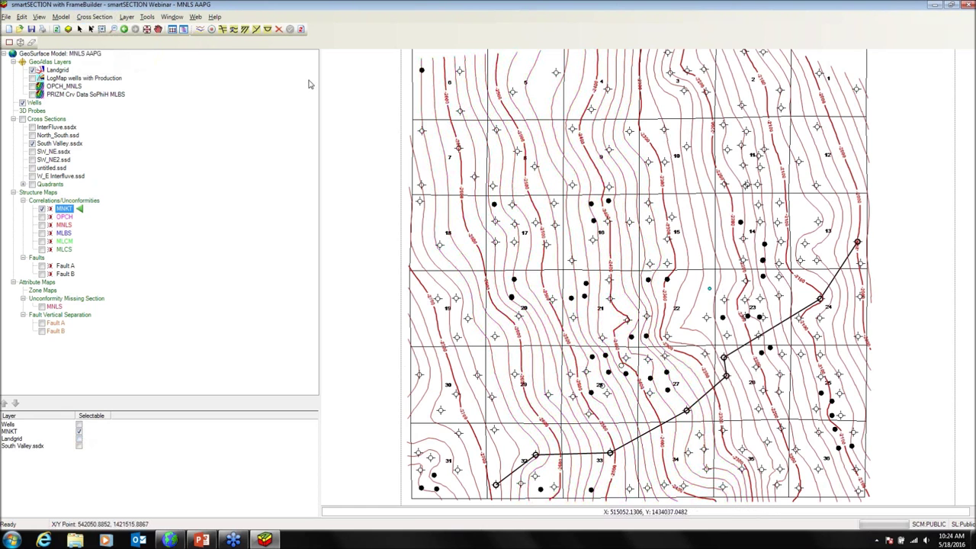
{"action": "left_click", "coordinate": [554, 203]}
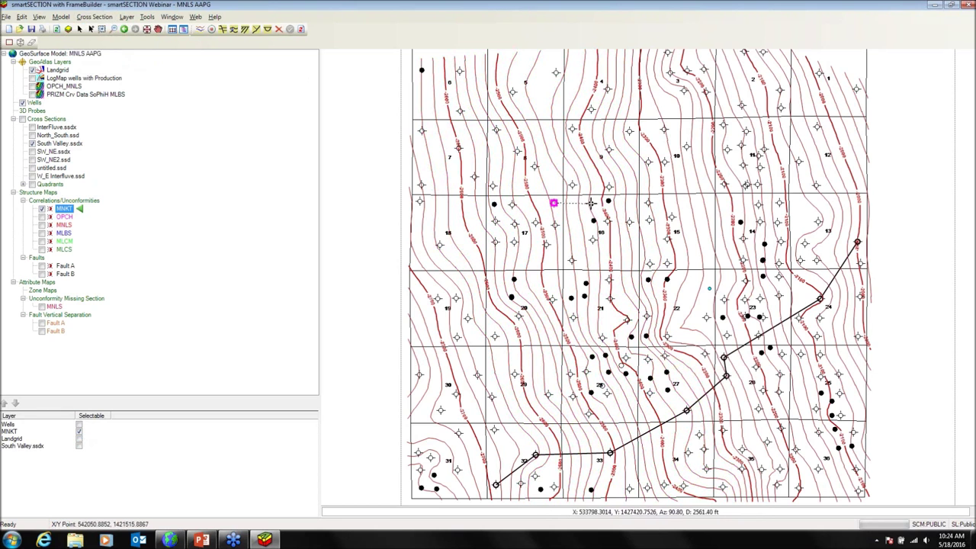
{"action": "left_click", "coordinate": [591, 203]}
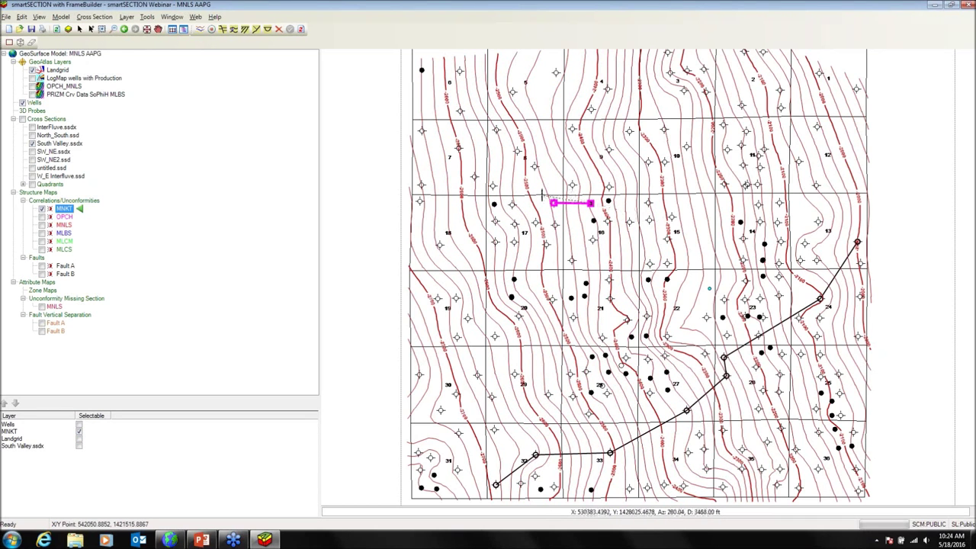
{"action": "key", "text": "Escape"}
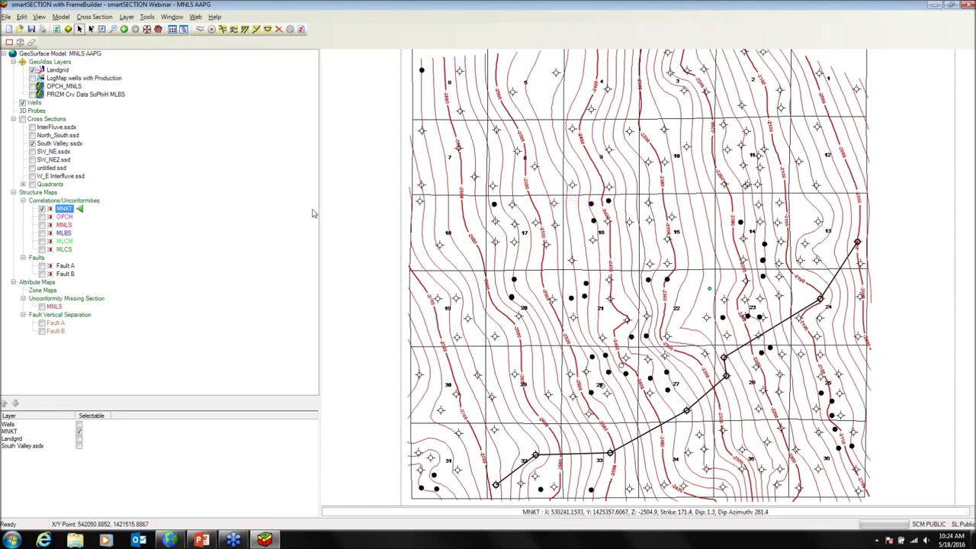
Step: Make the Wells layer selectable and try a well-to-well cross section line through five wells in sections 16, 15 and 14
{"action": "left_click", "coordinate": [78, 430]}
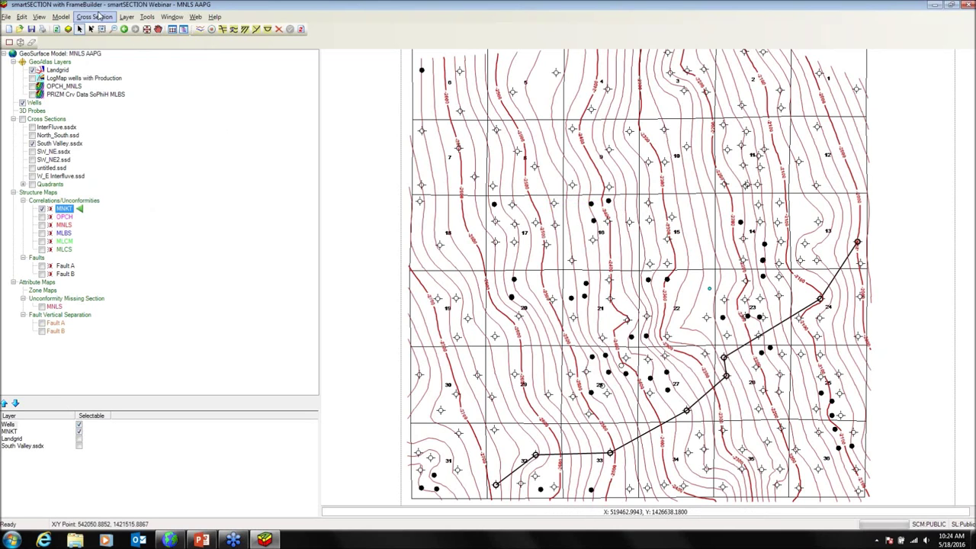
{"action": "left_click", "coordinate": [98, 17]}
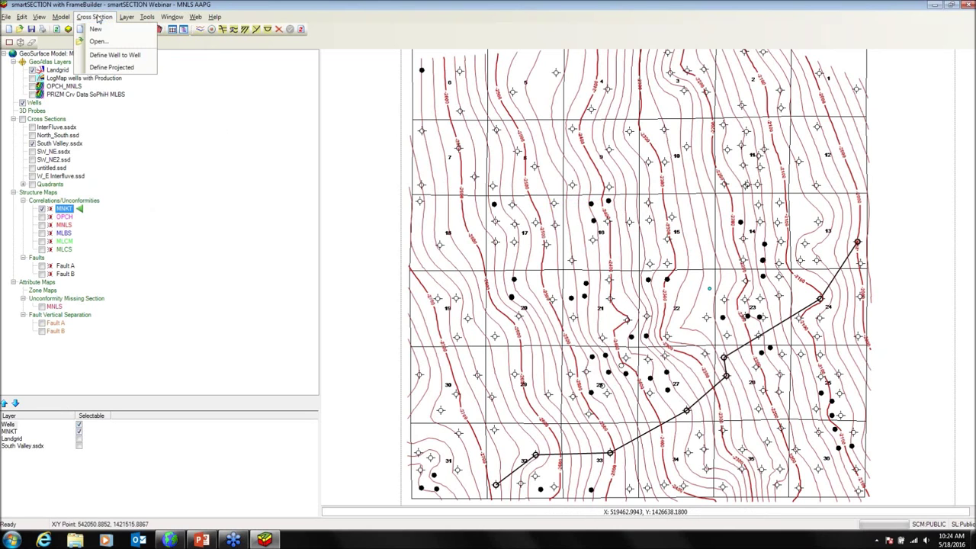
{"action": "left_click", "coordinate": [114, 55]}
{"action": "left_click", "coordinate": [592, 203]}
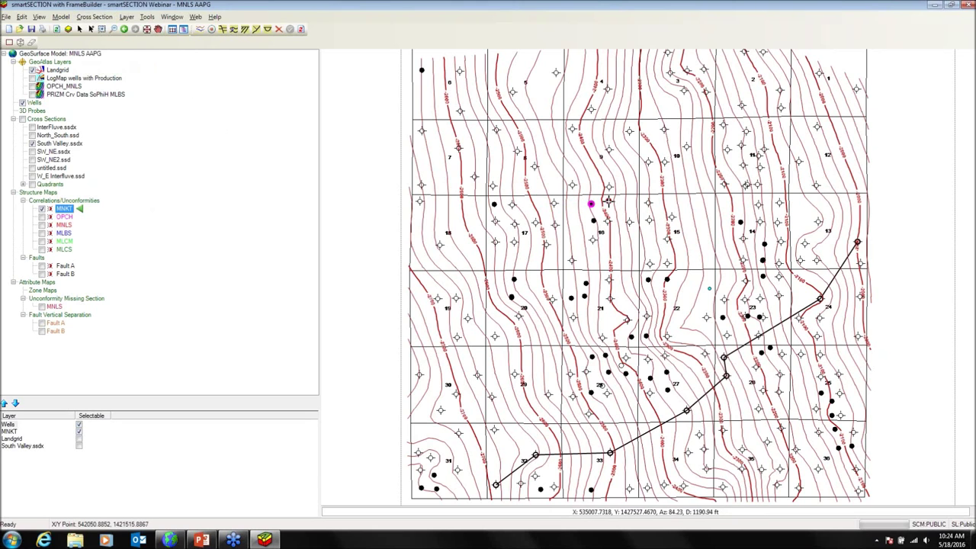
{"action": "left_click", "coordinate": [607, 201]}
{"action": "left_click", "coordinate": [647, 203]}
{"action": "left_click", "coordinate": [671, 217]}
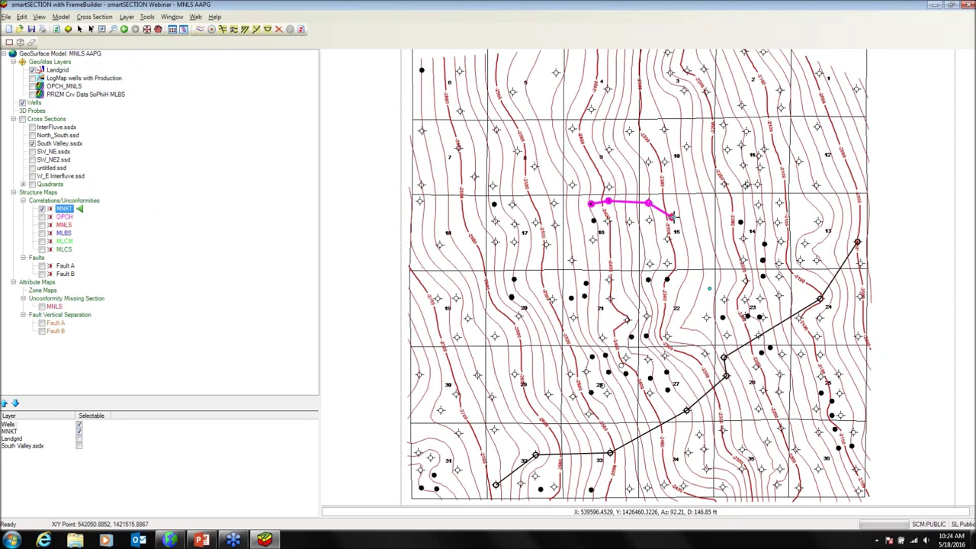
{"action": "left_click", "coordinate": [740, 221]}
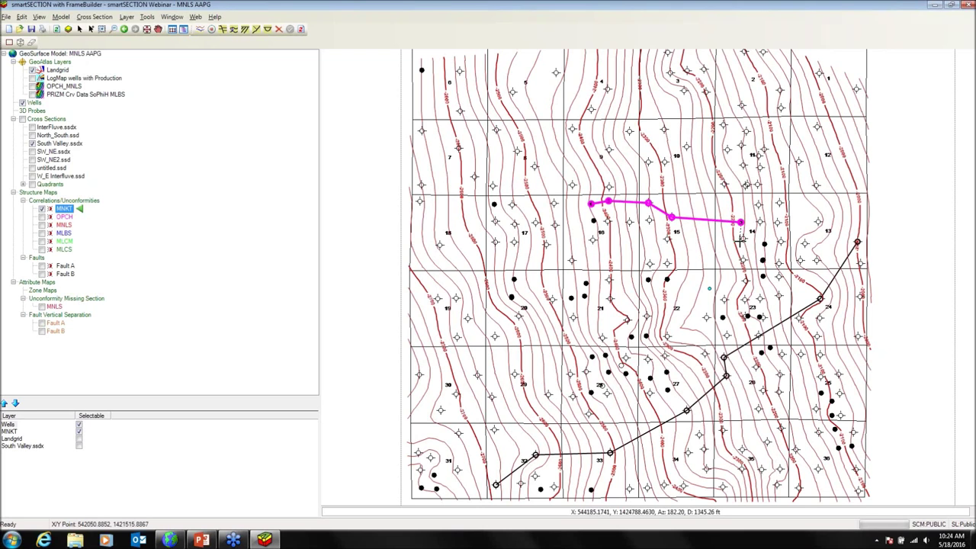
{"action": "key", "text": "Escape"}
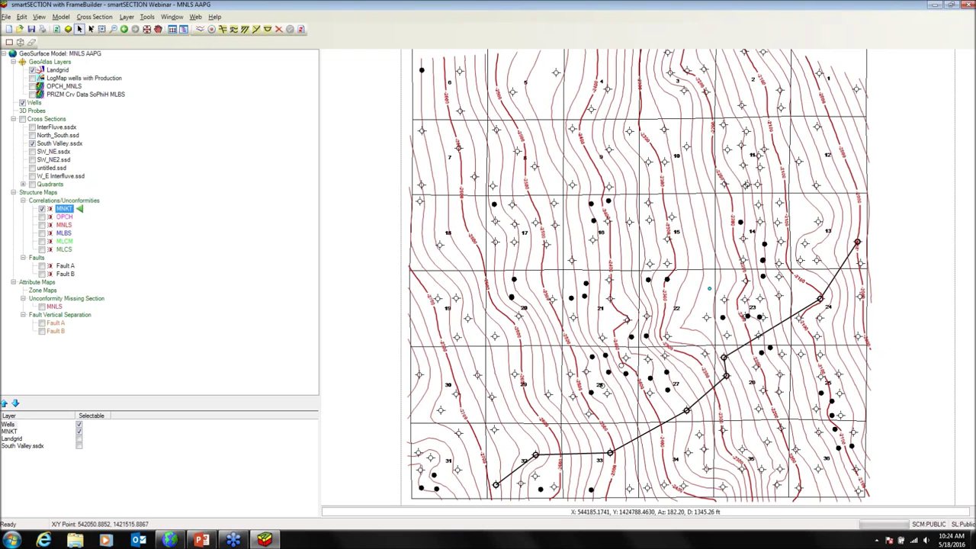
Step: Open the South Valley cross section in a maximized window and fit all eight wells in view
{"action": "double_click", "coordinate": [61, 145]}
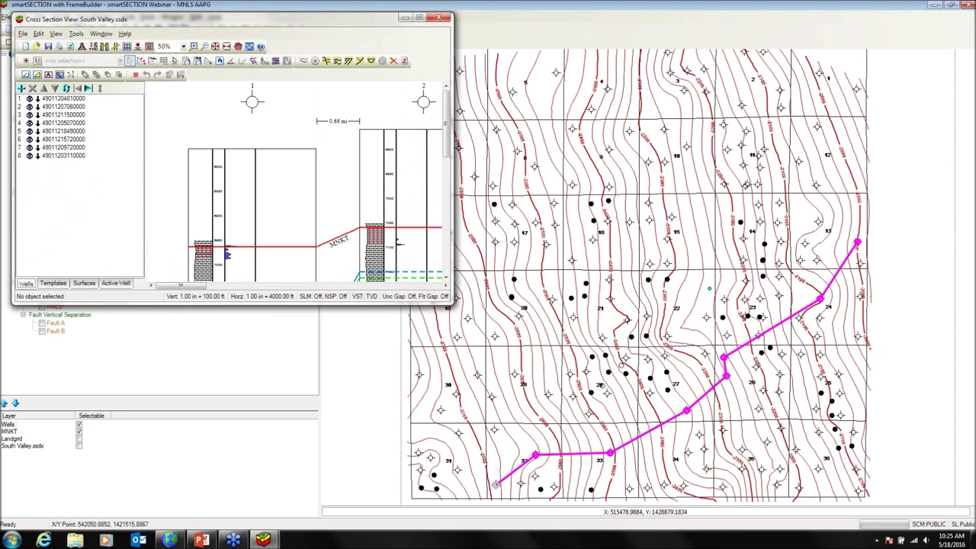
{"action": "left_click", "coordinate": [420, 18]}
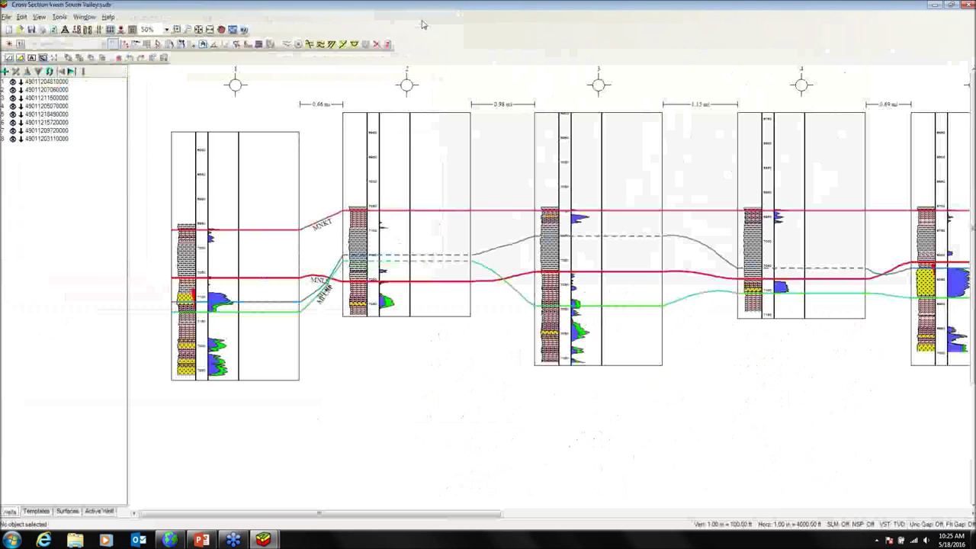
{"action": "left_click", "coordinate": [209, 30]}
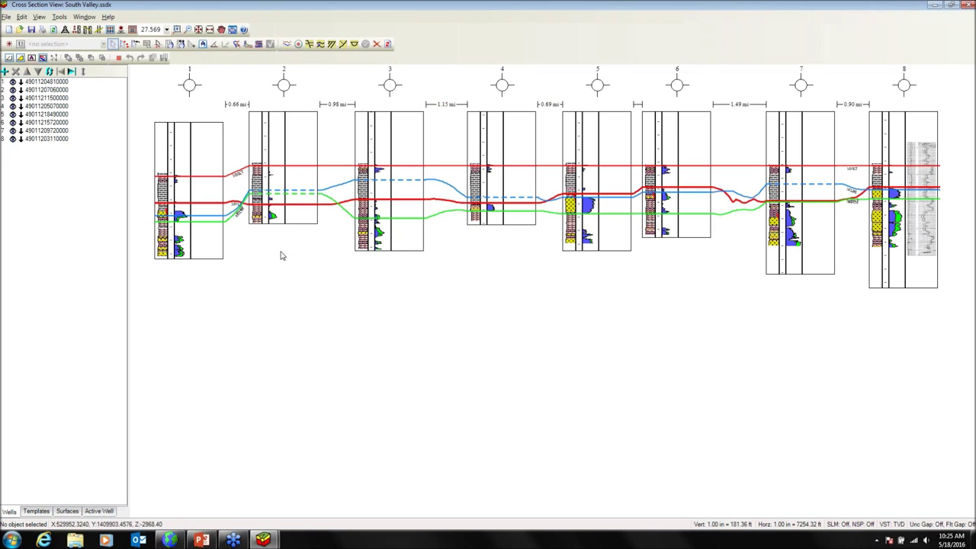
Step: Select the MLBS surface, show the surface list, and trim the cross section surfaces at the MNLS unconformity
{"action": "left_click", "coordinate": [194, 220]}
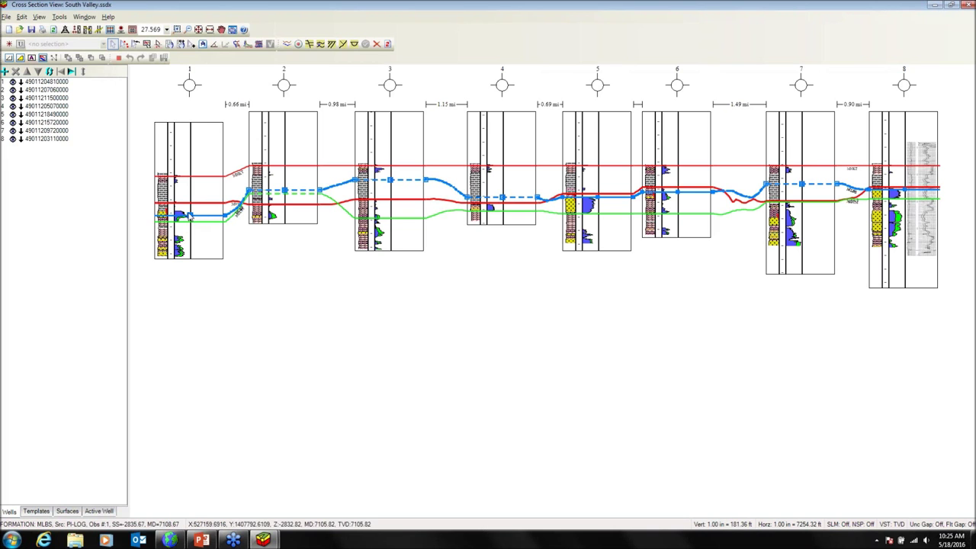
{"action": "left_click", "coordinate": [74, 513]}
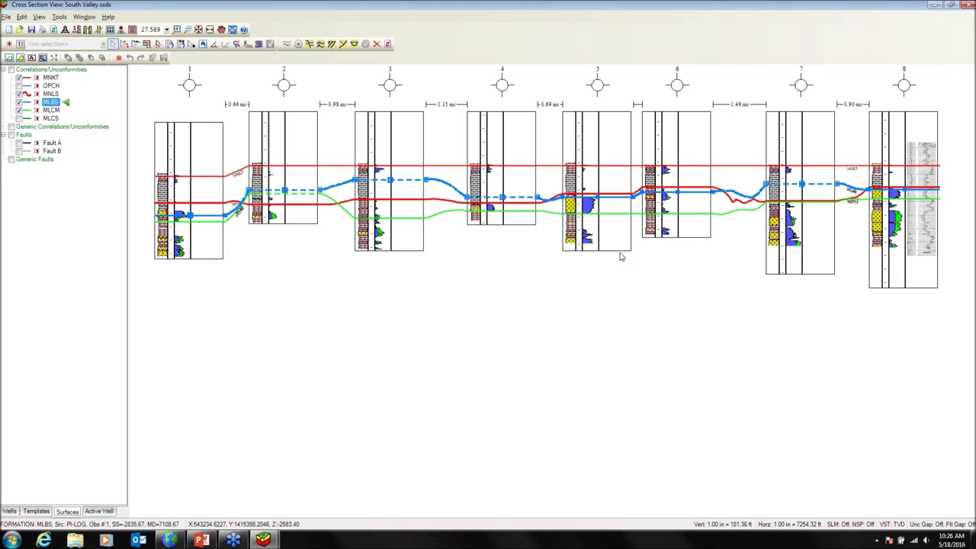
{"action": "left_click", "coordinate": [331, 44]}
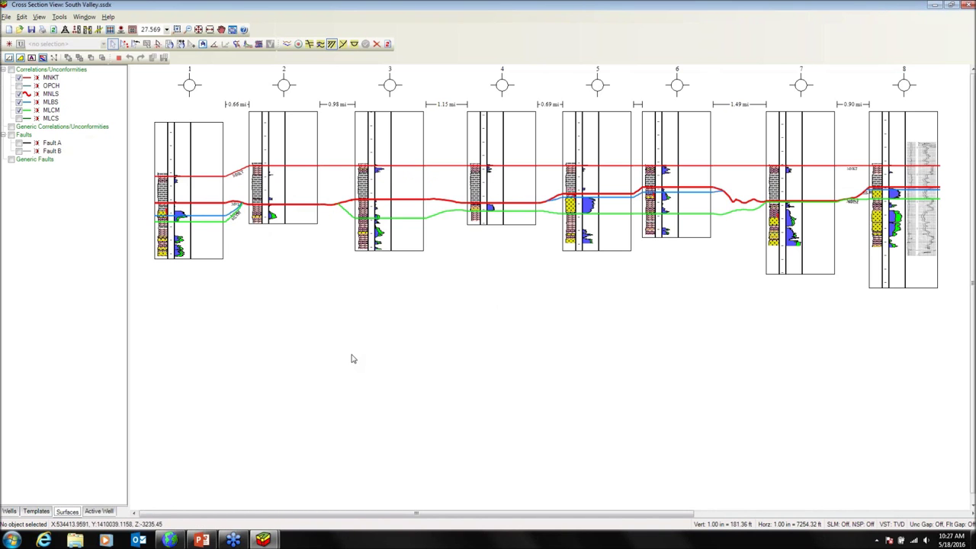
Step: Restore the cross section and map windows to a smaller size, and enlarge and arrange them side by side
{"action": "left_click", "coordinate": [950, 5]}
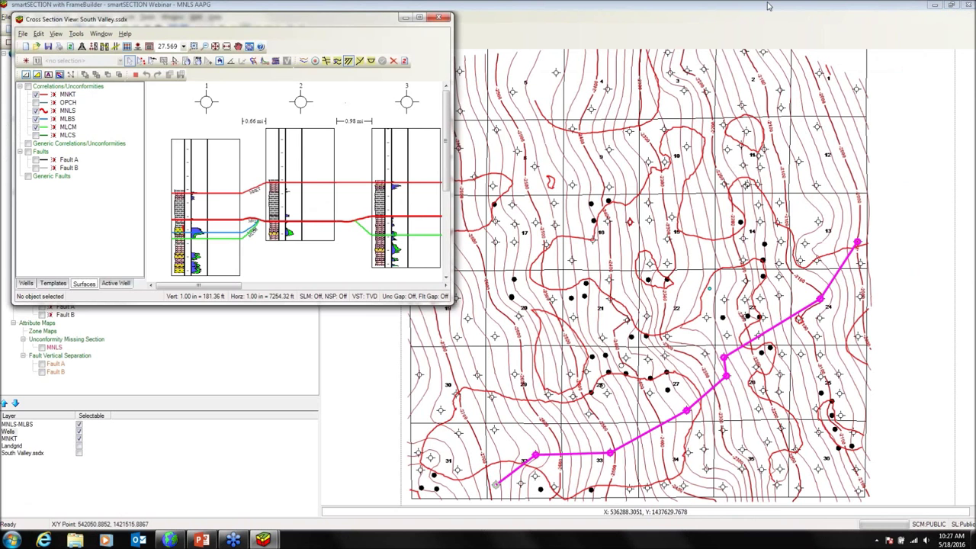
{"action": "left_click", "coordinate": [945, 6]}
{"action": "left_click", "coordinate": [950, 5]}
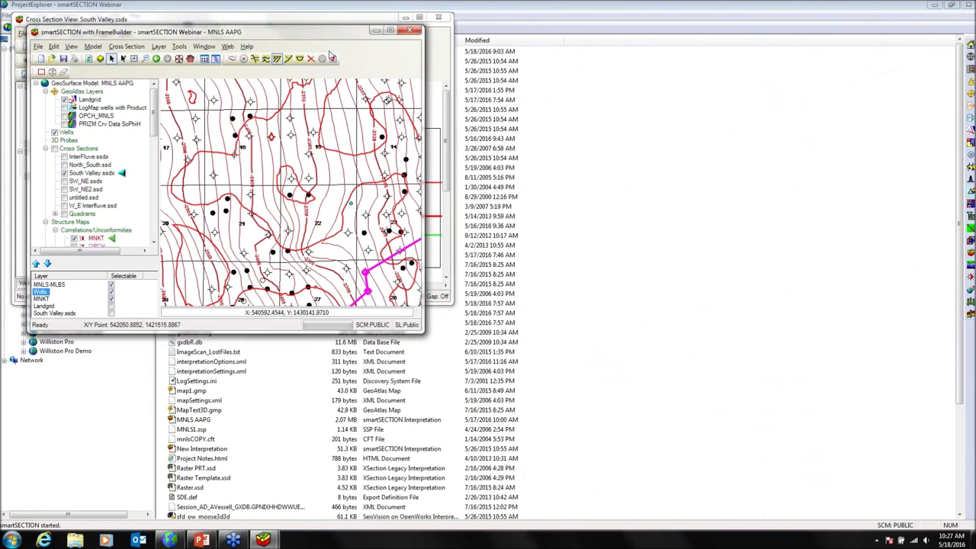
{"action": "left_click_drag", "start_coordinate": [273, 37], "coordinate": [775, 14]}
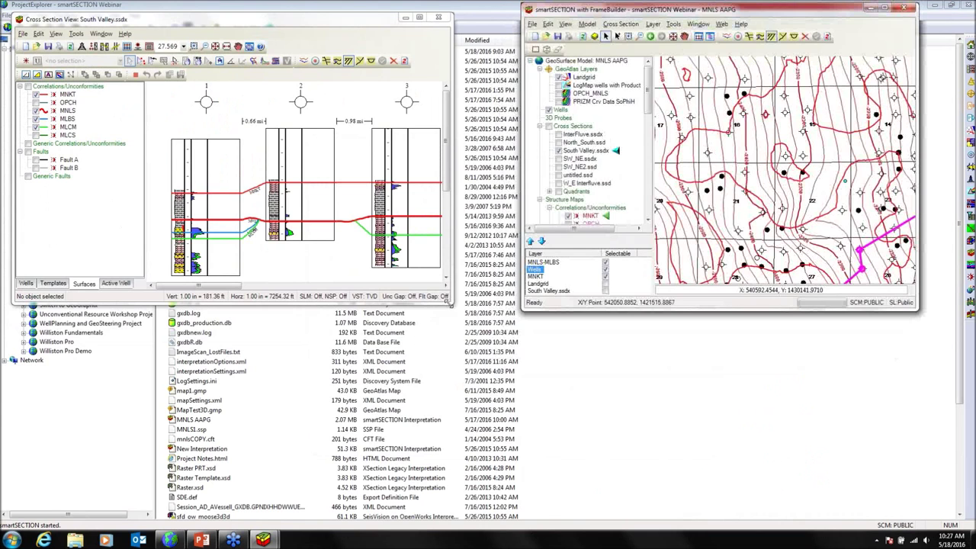
{"action": "left_click_drag", "start_coordinate": [450, 304], "coordinate": [495, 348]}
{"action": "left_click", "coordinate": [528, 312]}
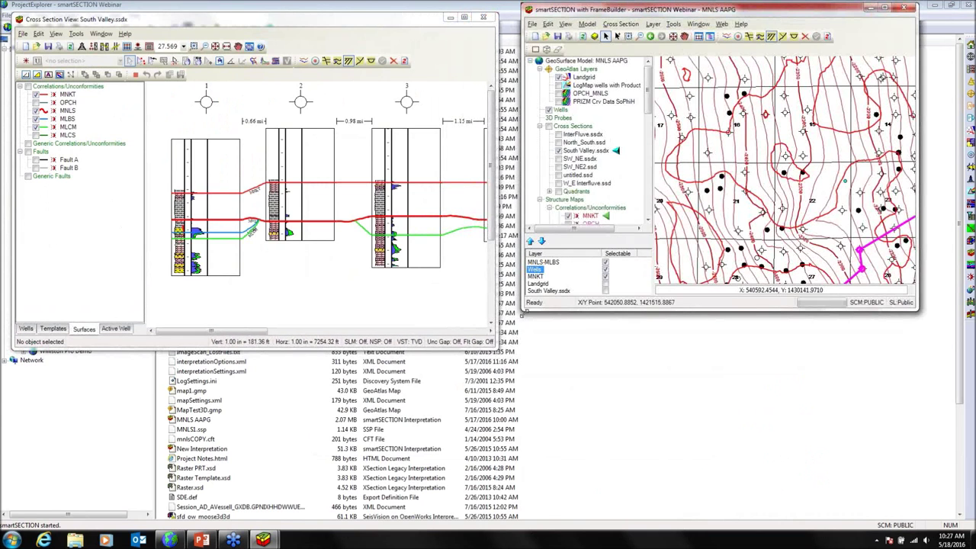
{"action": "left_click_drag", "start_coordinate": [522, 310], "coordinate": [500, 509]}
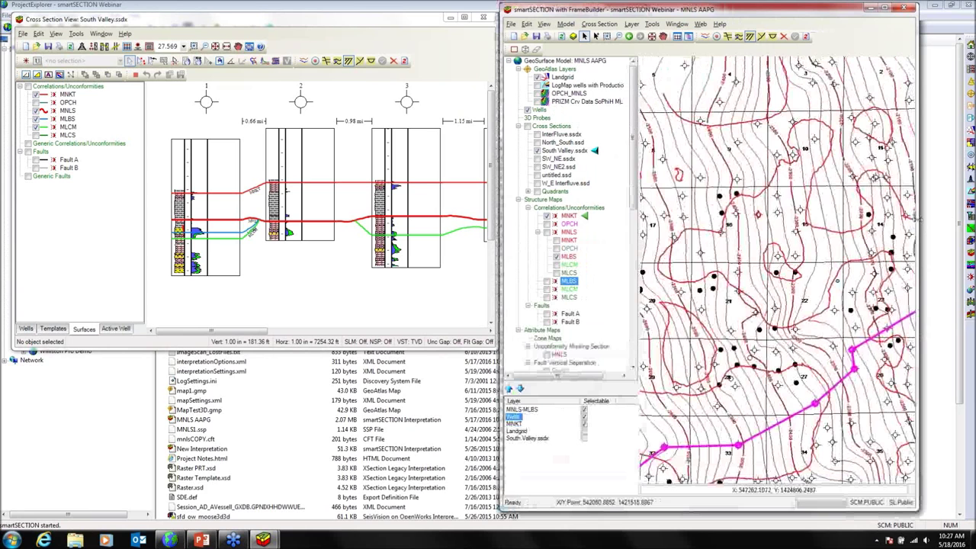
{"action": "left_click_drag", "start_coordinate": [917, 220], "coordinate": [972, 222]}
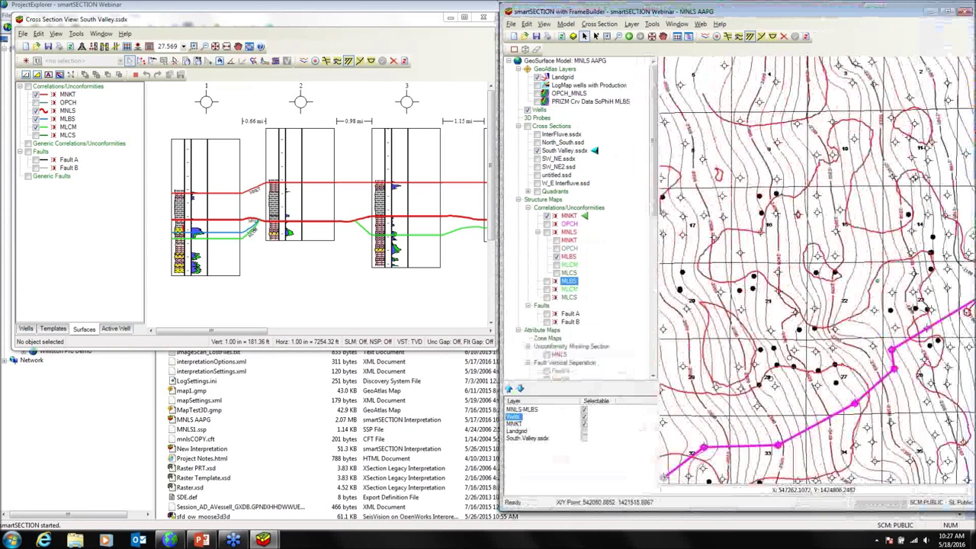
Step: Replace the MNKT structure map with the MLBS structure map, showing the area around the southwest end of the South Valley line
{"action": "left_click", "coordinate": [546, 216]}
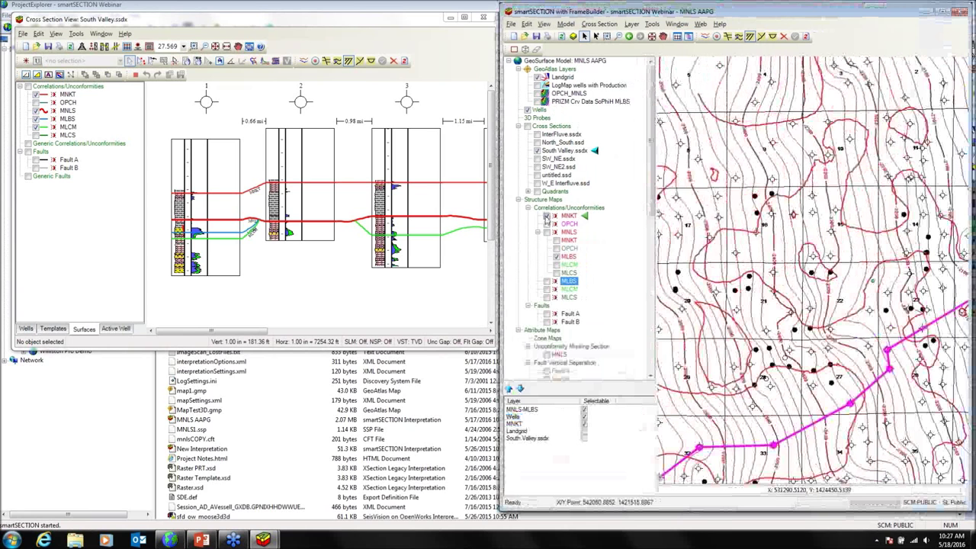
{"action": "left_click", "coordinate": [546, 282]}
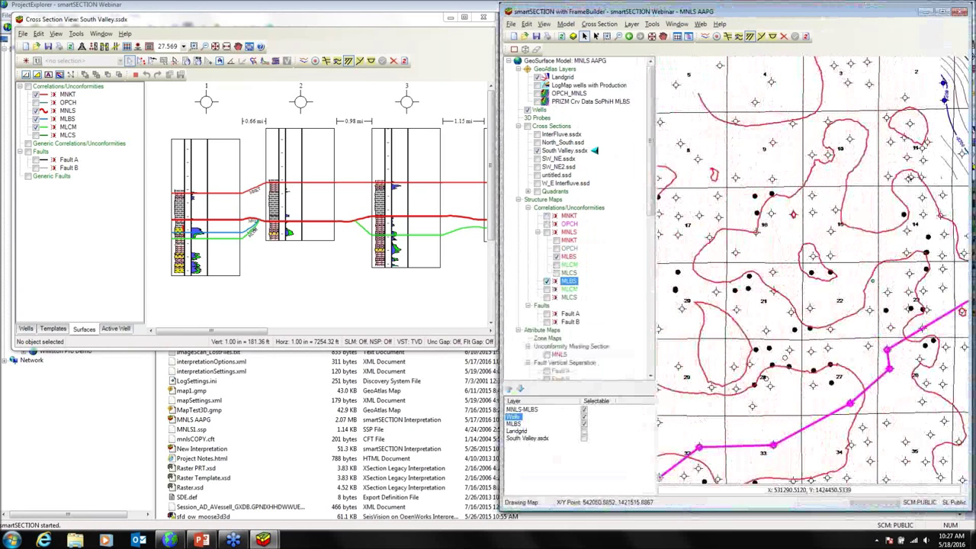
{"action": "left_click", "coordinate": [663, 36]}
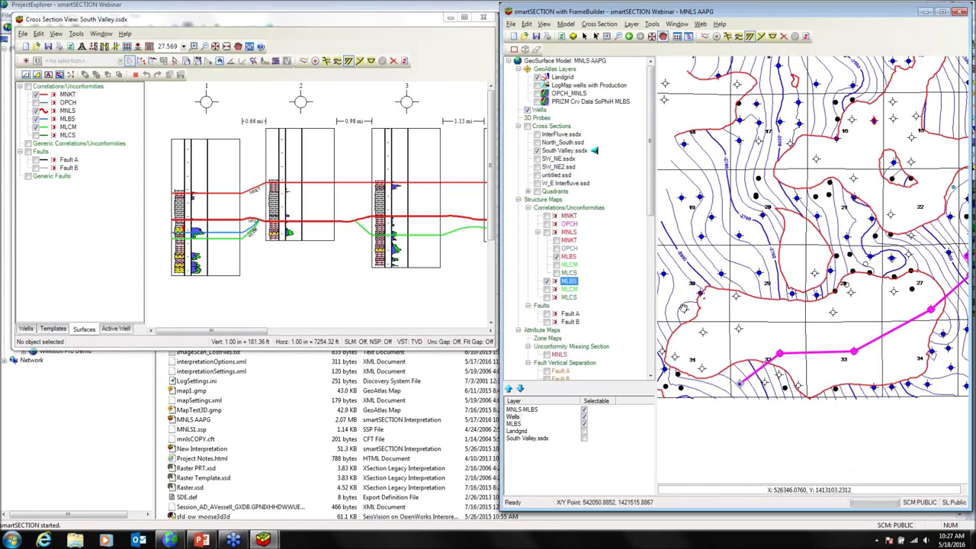
Step: Raise the MLBS pick in well 1 of the cross section to MD 7100.16, and maximize the cross section window
{"action": "left_click", "coordinate": [211, 240]}
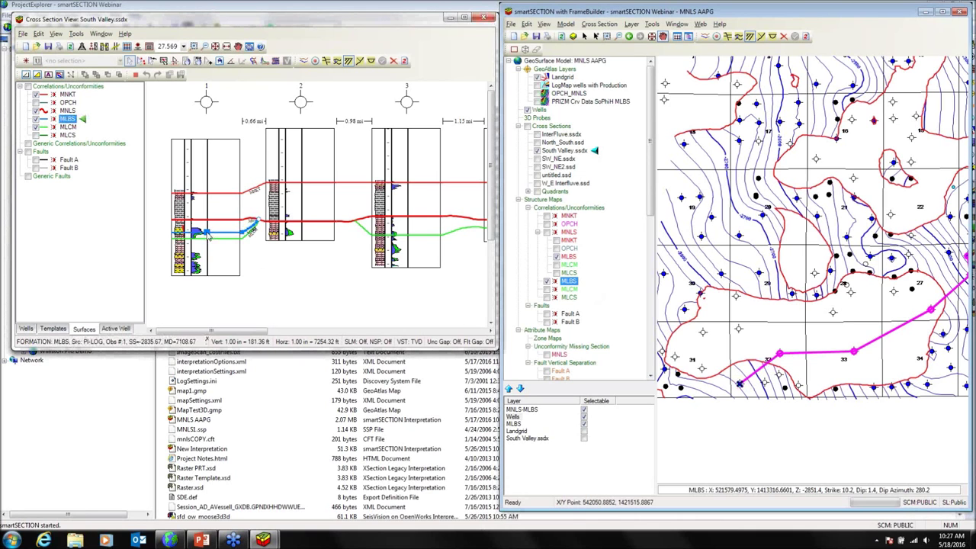
{"action": "left_click_drag", "start_coordinate": [207, 237], "coordinate": [207, 225]}
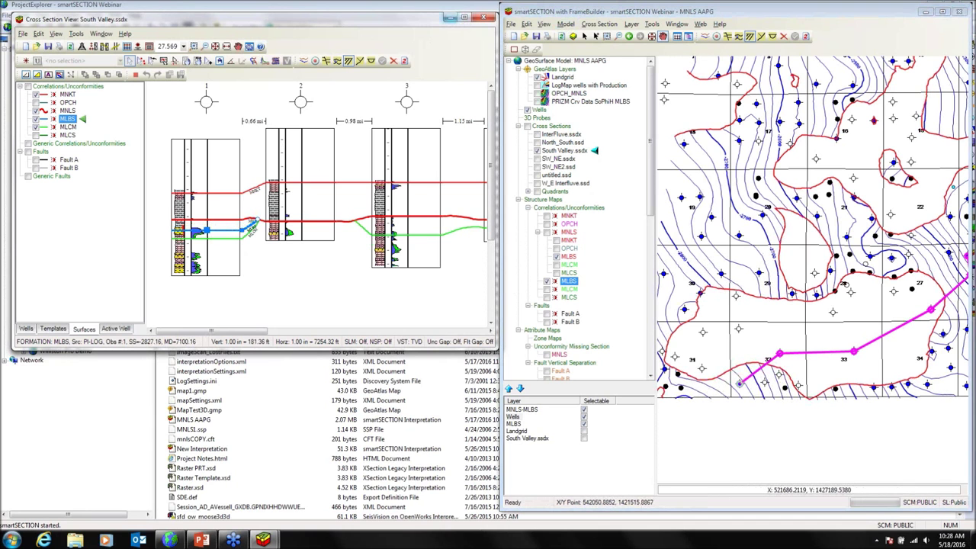
{"action": "left_click", "coordinate": [464, 17]}
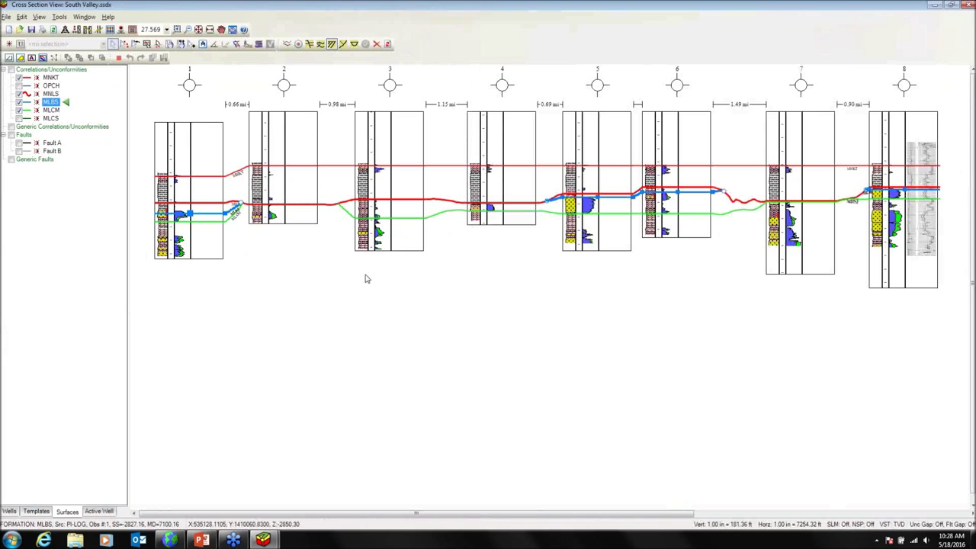
Step: Turn on unconformity gapping in the South Valley cross section
{"action": "right_click", "coordinate": [334, 326]}
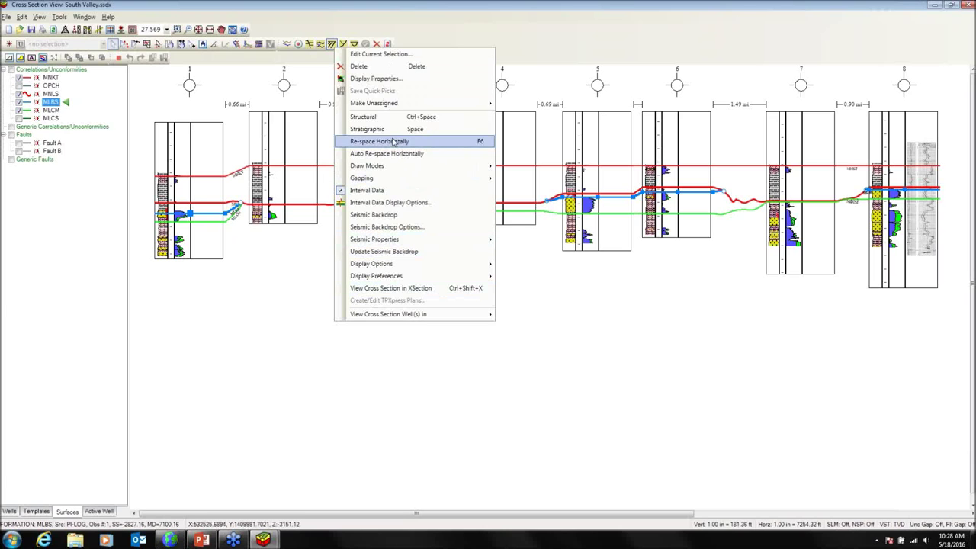
{"action": "mouse_move", "coordinate": [367, 179]}
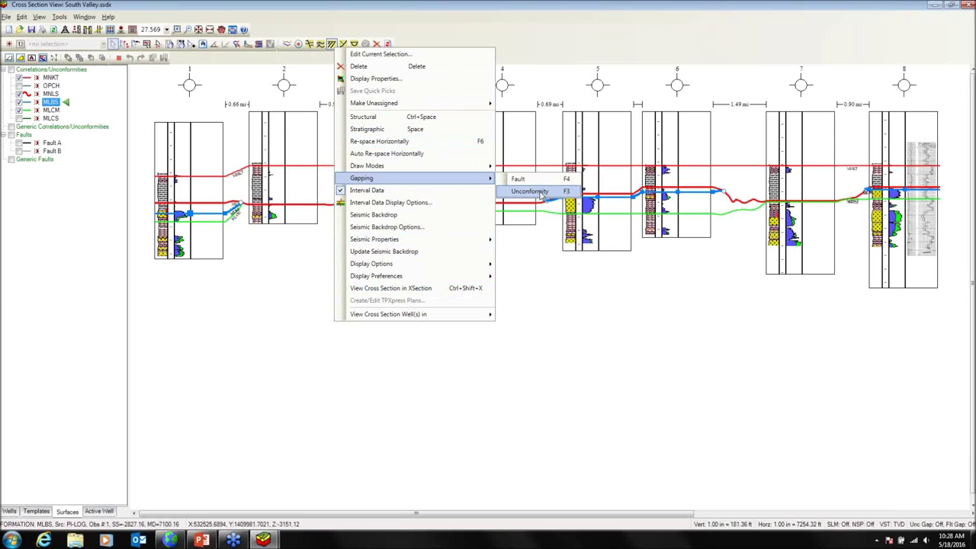
{"action": "left_click", "coordinate": [542, 192]}
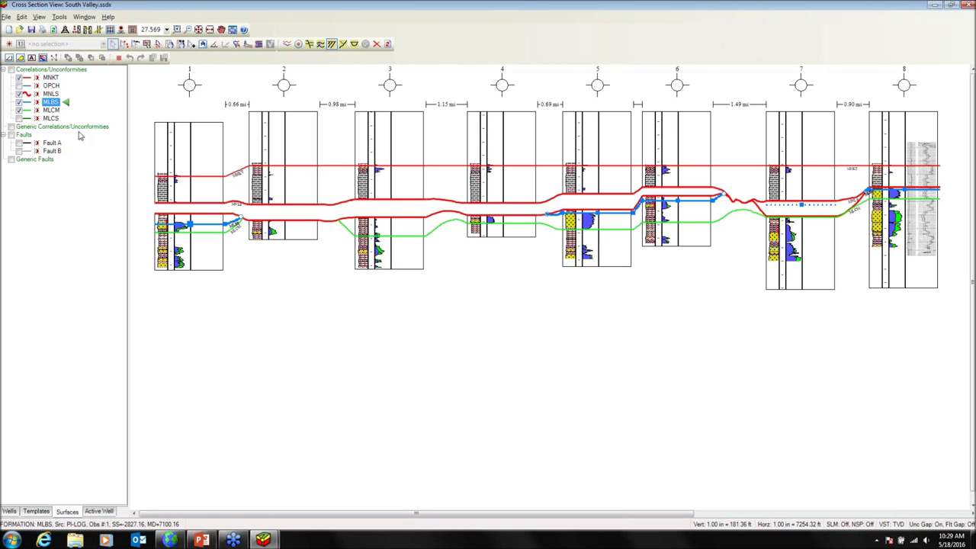
Step: Show Fault A and Fault B in the cross section, and turn on trimming of the surfaces by faults
{"action": "left_click", "coordinate": [19, 143]}
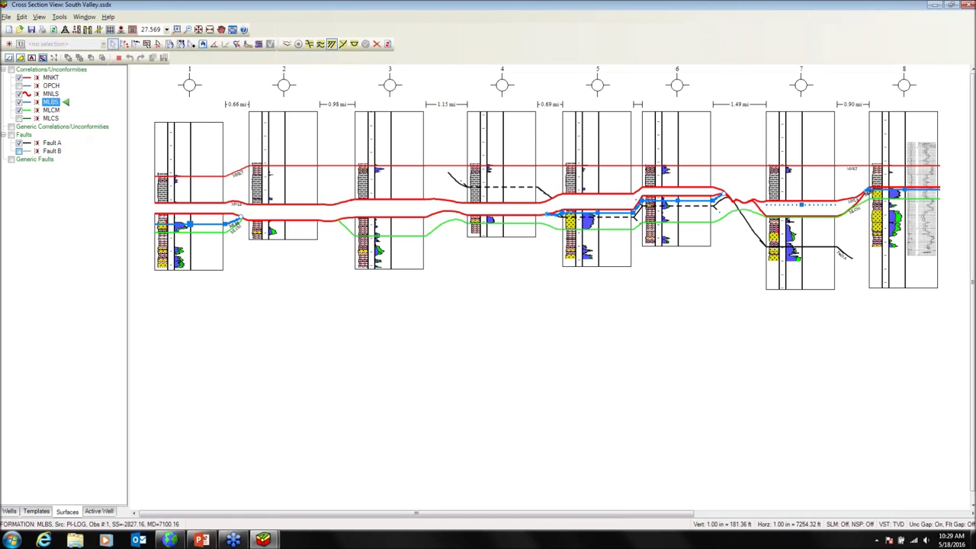
{"action": "left_click", "coordinate": [309, 44]}
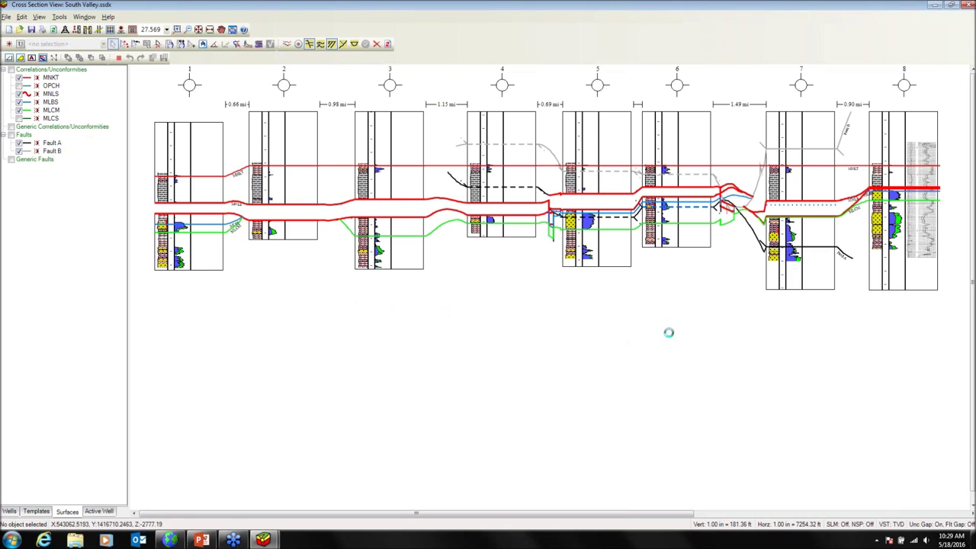
Step: Turn off unconformity gapping in the South Valley cross section
{"action": "right_click", "coordinate": [647, 321]}
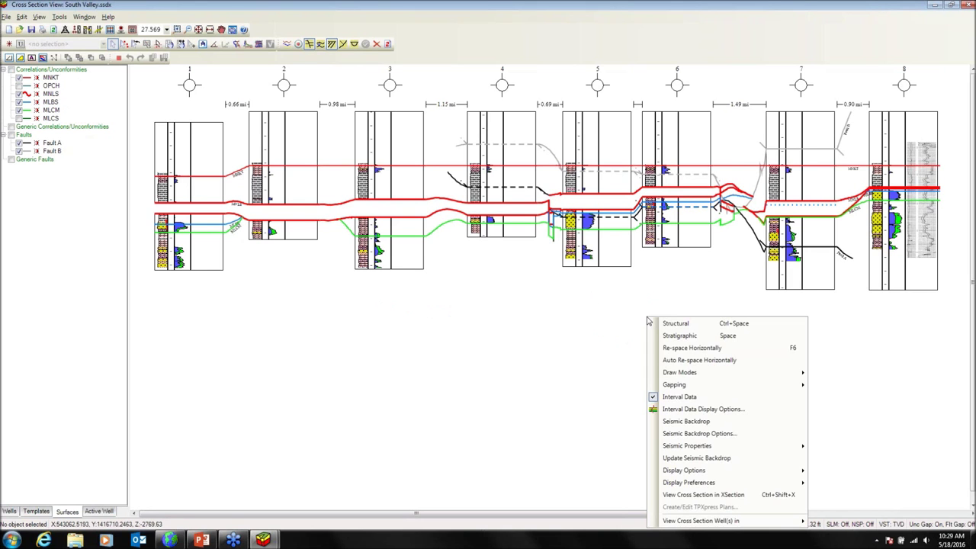
{"action": "mouse_move", "coordinate": [688, 387]}
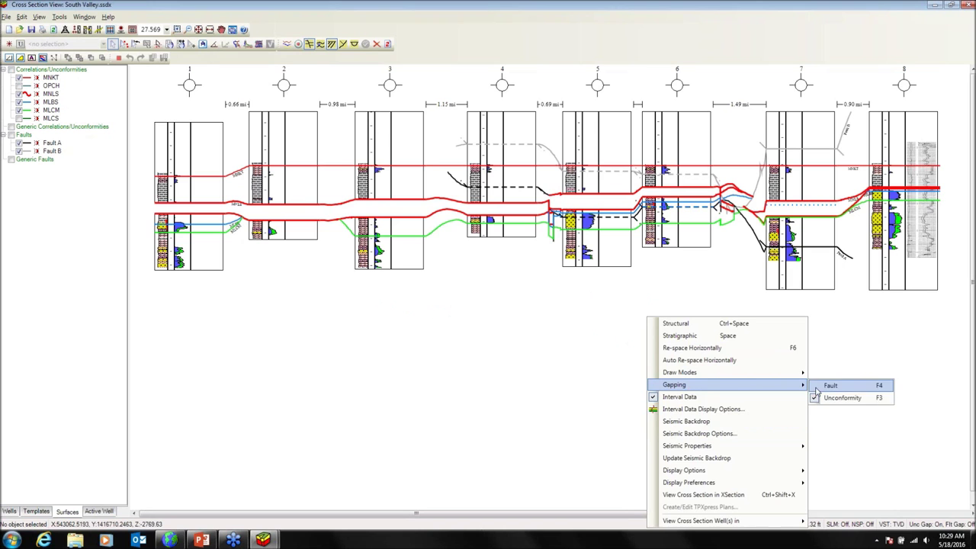
{"action": "left_click", "coordinate": [838, 397]}
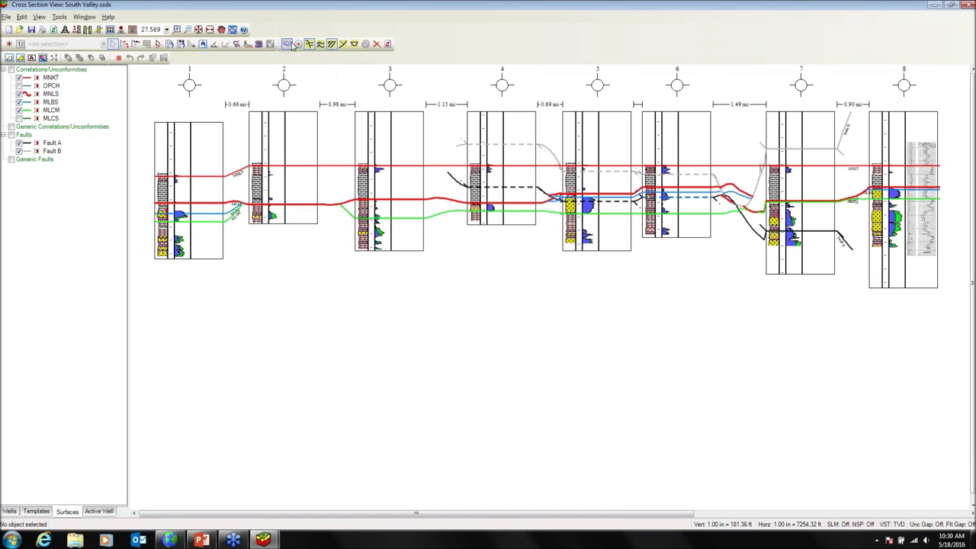
Step: Review the GeoSurface model's surfaces, surface constraints, faults and networks, and turn on fault network trimming for the model
{"action": "left_click", "coordinate": [287, 44]}
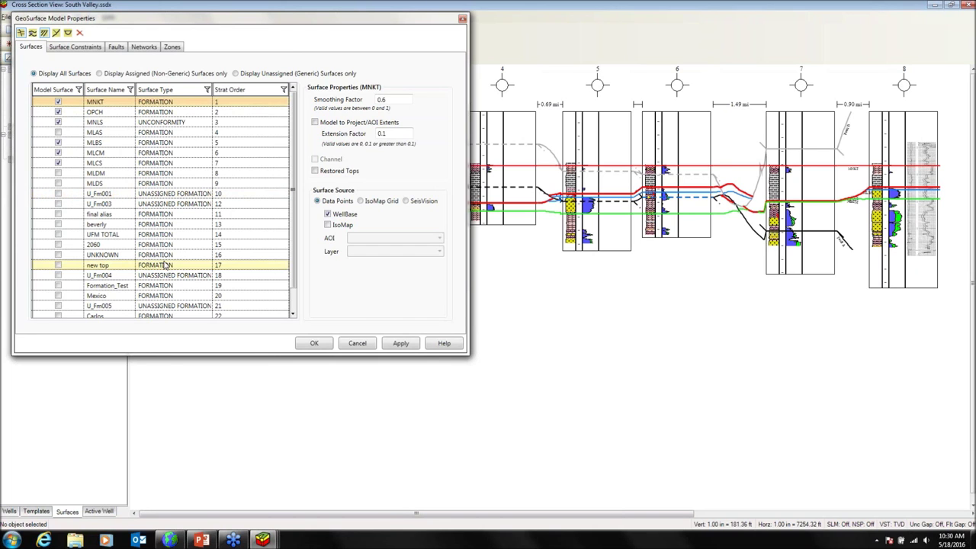
{"action": "left_click", "coordinate": [77, 47]}
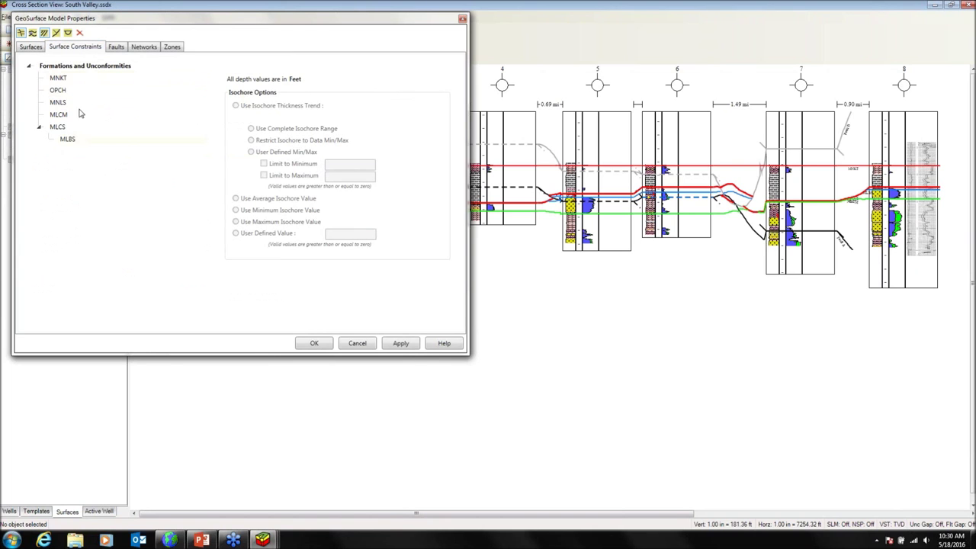
{"action": "left_click", "coordinate": [120, 51]}
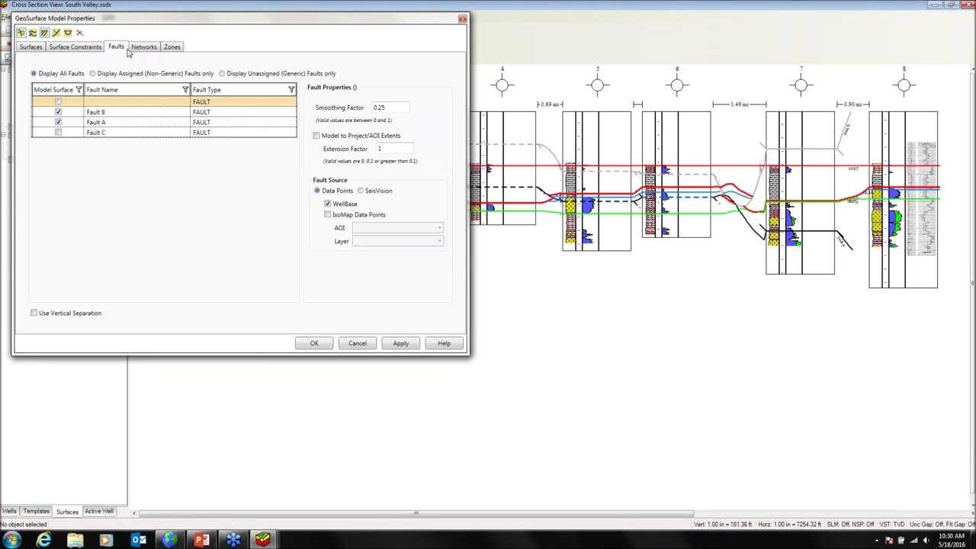
{"action": "left_click", "coordinate": [141, 48]}
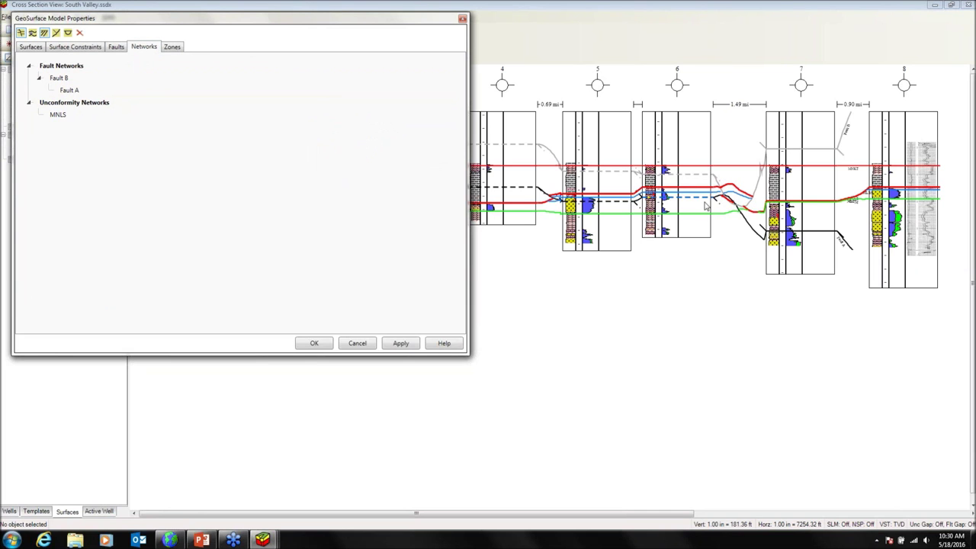
{"action": "left_click", "coordinate": [57, 33]}
{"action": "left_click", "coordinate": [314, 344]}
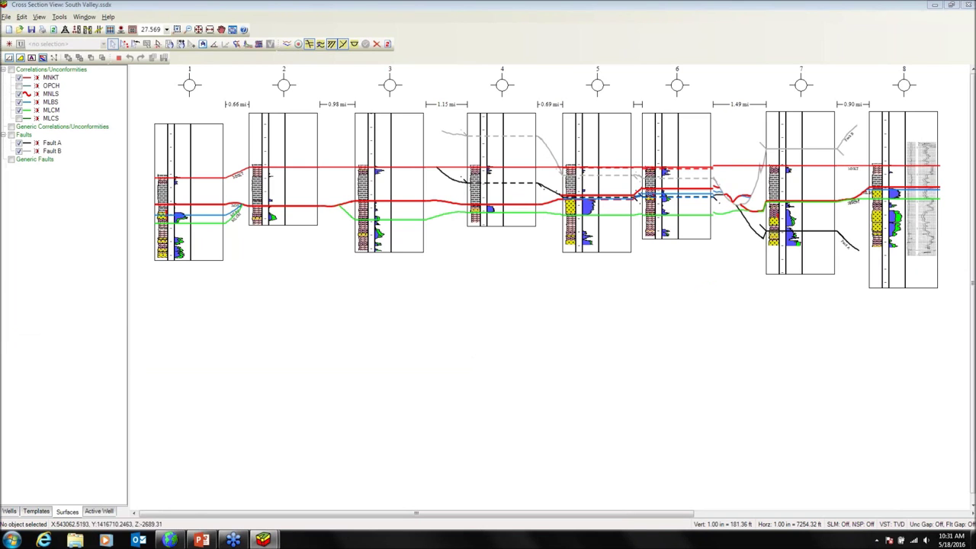
Step: Turn fault gapping on in the cross section to see the missing section at Fault A and Fault B, and switch it off again
{"action": "right_click", "coordinate": [708, 286]}
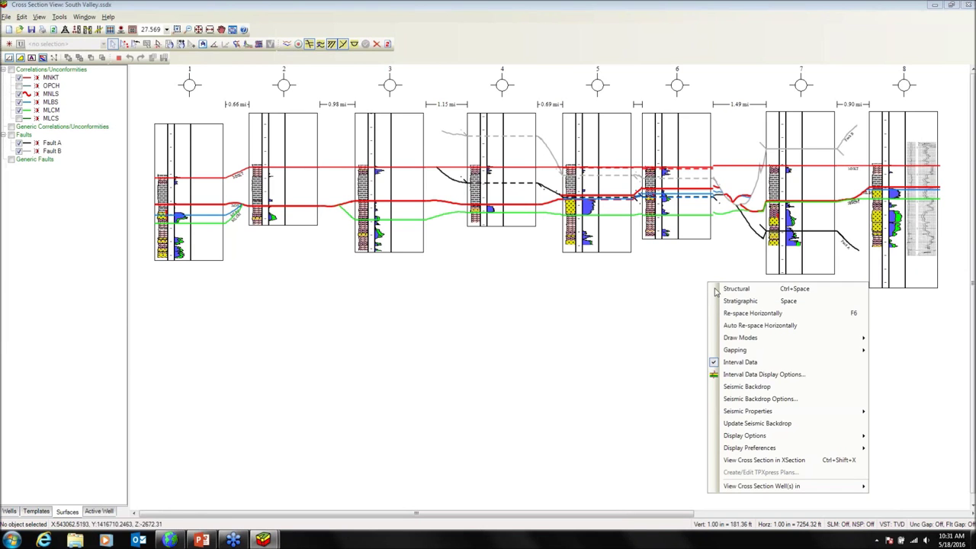
{"action": "mouse_move", "coordinate": [857, 352]}
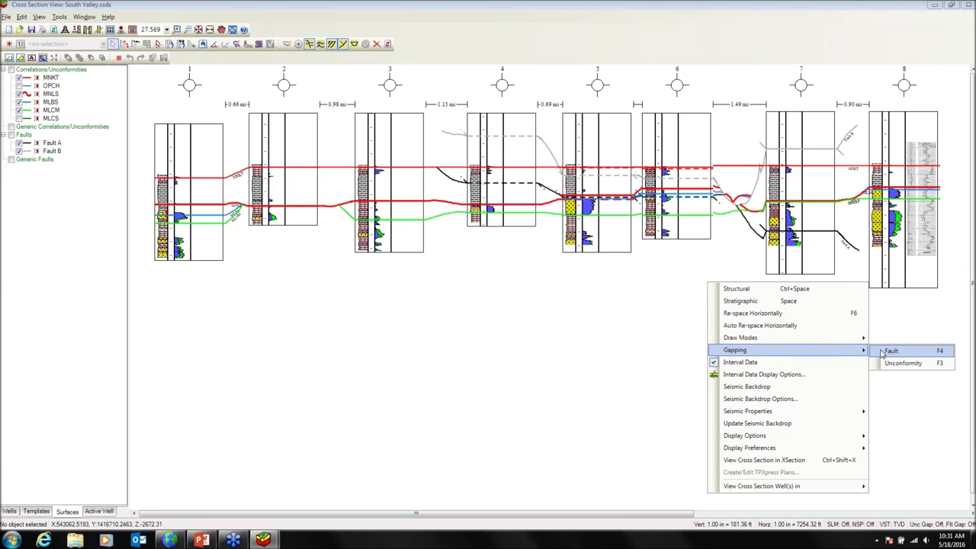
{"action": "left_click", "coordinate": [888, 350]}
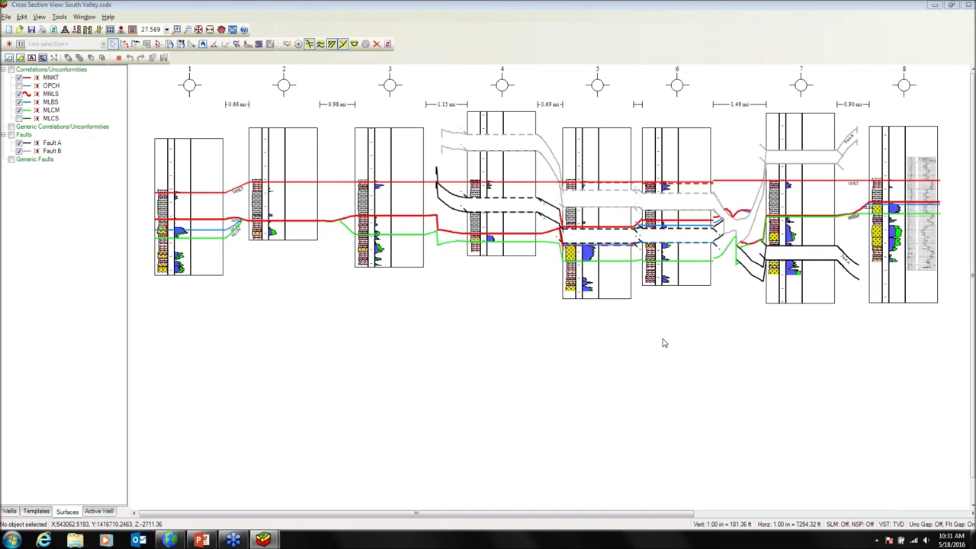
{"action": "right_click", "coordinate": [615, 318]}
{"action": "mouse_move", "coordinate": [662, 385]}
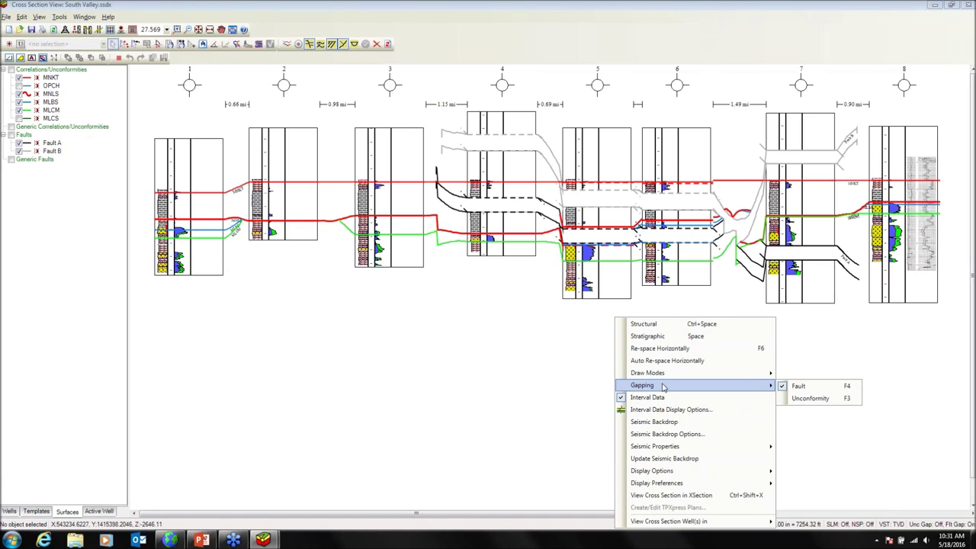
{"action": "left_click", "coordinate": [800, 387]}
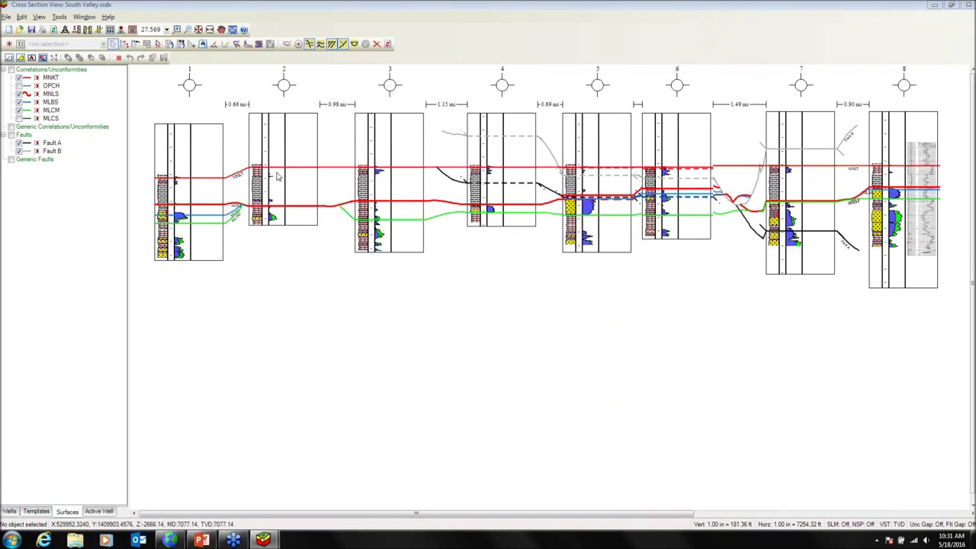
Step: Turn off the fault trimming options with model updates held, recalculate the surfaces, and hide Fault A and Fault B
{"action": "left_click", "coordinate": [308, 44]}
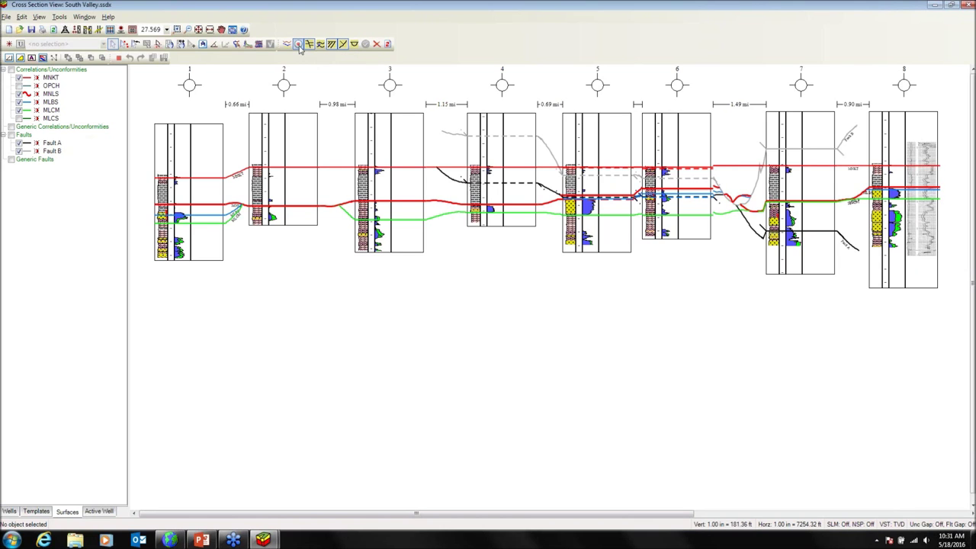
{"action": "left_click", "coordinate": [298, 45]}
{"action": "left_click", "coordinate": [365, 44]}
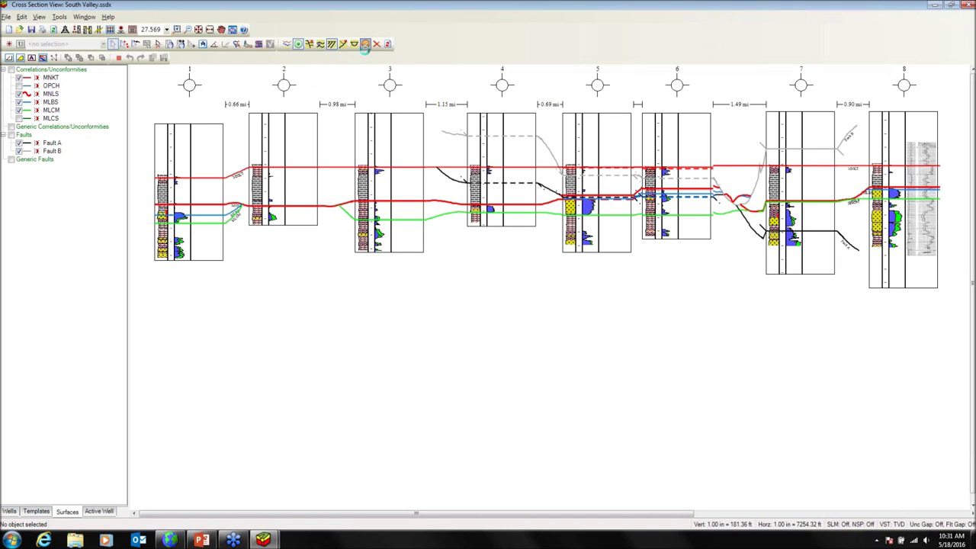
{"action": "left_click", "coordinate": [356, 112]}
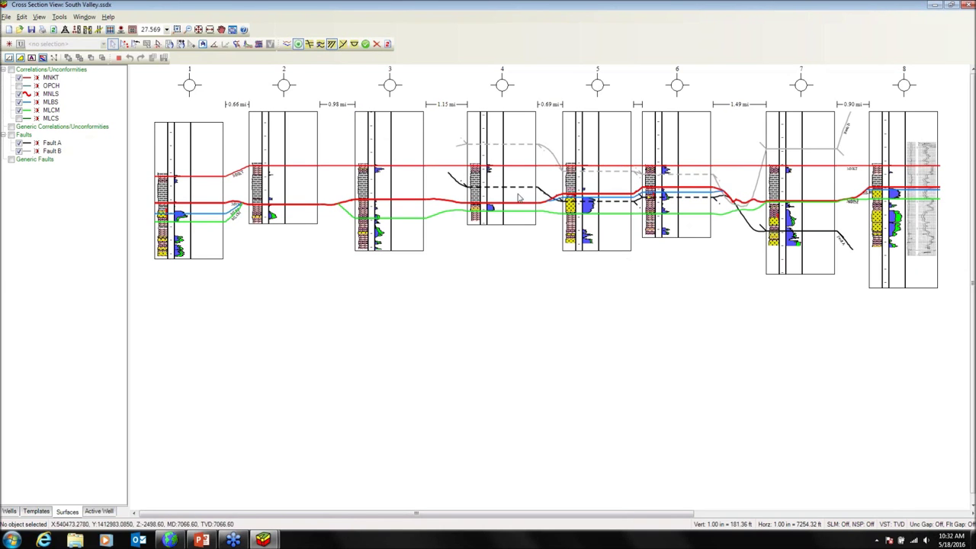
{"action": "left_click", "coordinate": [19, 142]}
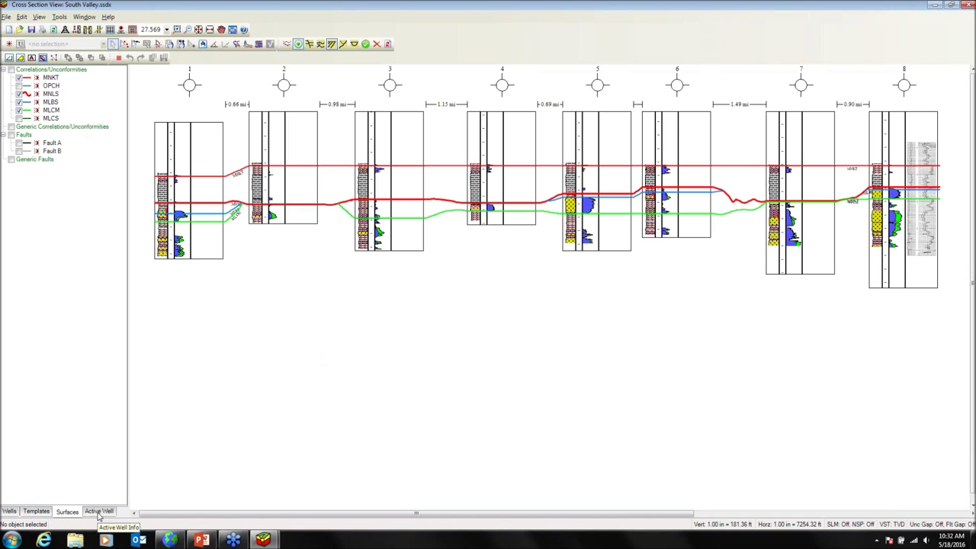
Step: Show the cross section templates and bring up the available actions for the Proportional_500 template
{"action": "left_click", "coordinate": [38, 511]}
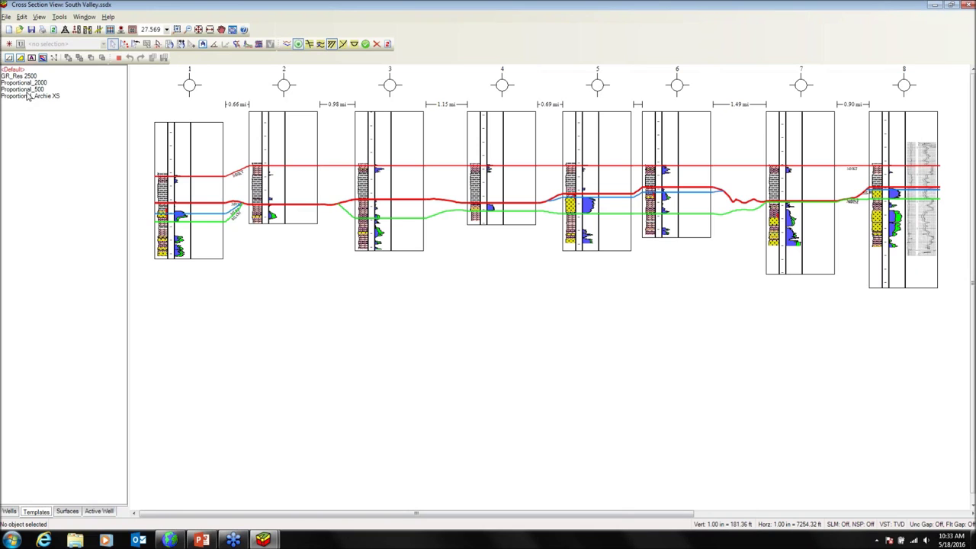
{"action": "right_click", "coordinate": [26, 90]}
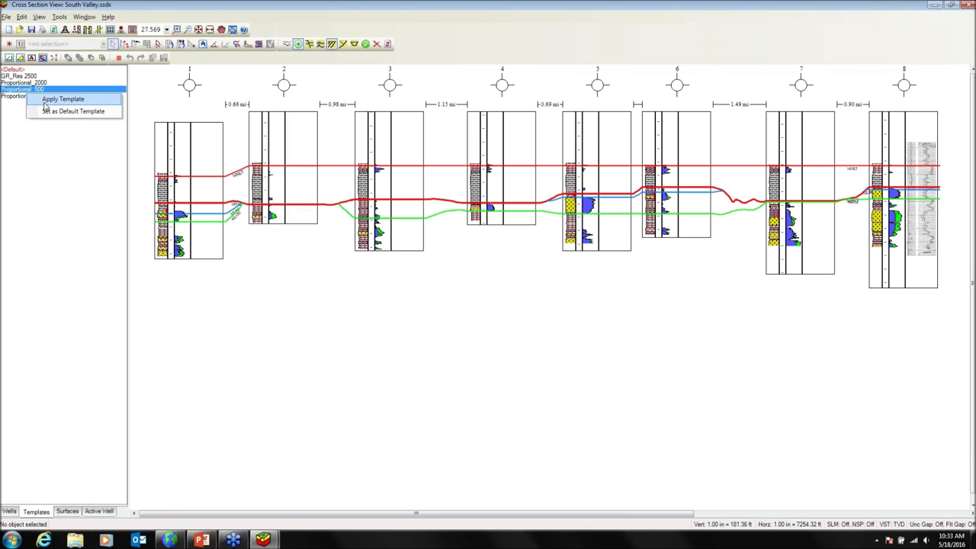
Step: View the project's PRT templates and the action available for Raw Curves.prt, and select well 8 to list its log data
{"action": "left_click", "coordinate": [92, 513]}
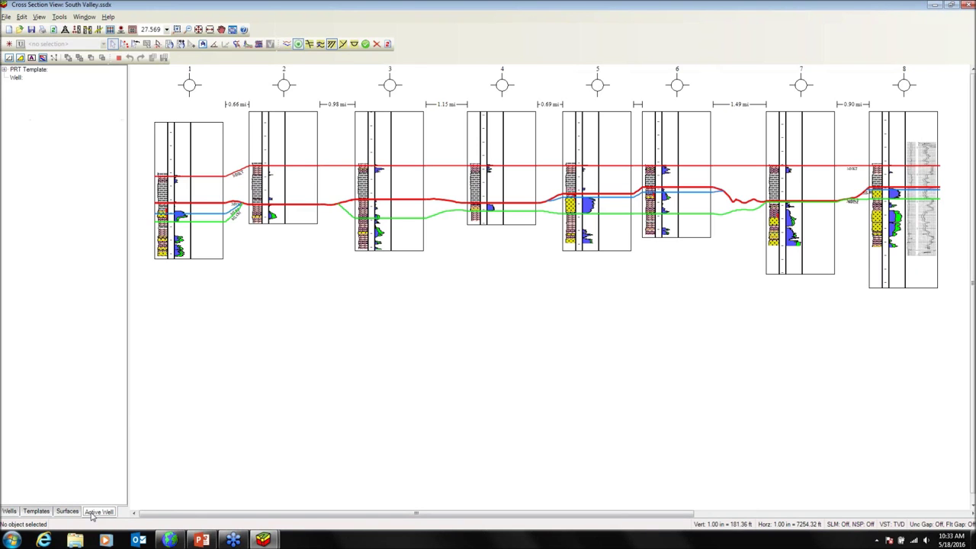
{"action": "left_click", "coordinate": [4, 70]}
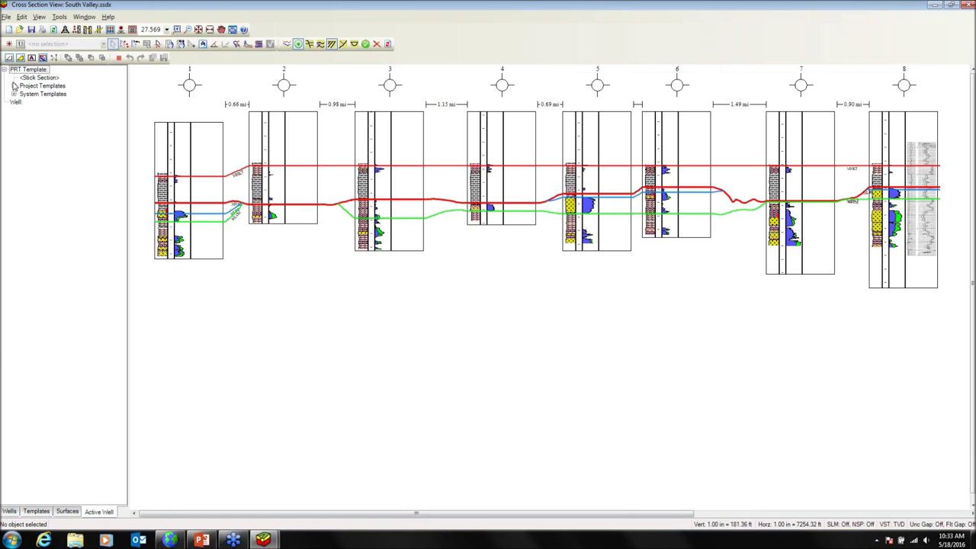
{"action": "left_click", "coordinate": [14, 87]}
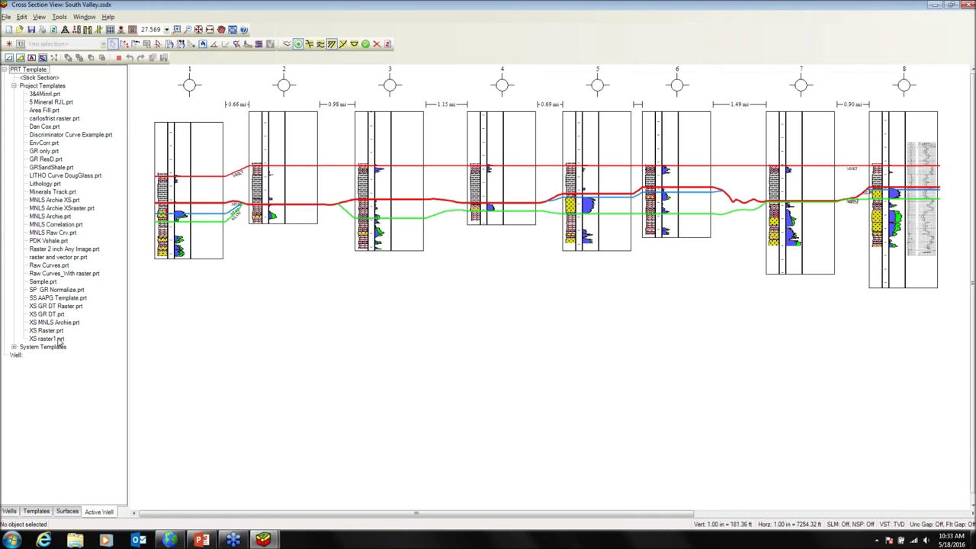
{"action": "left_click", "coordinate": [52, 265]}
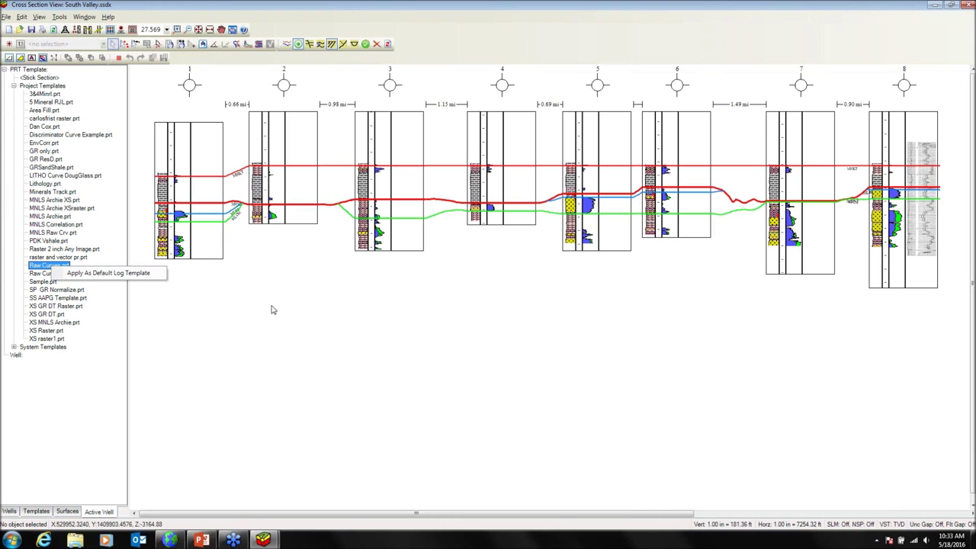
{"action": "left_click", "coordinate": [904, 146]}
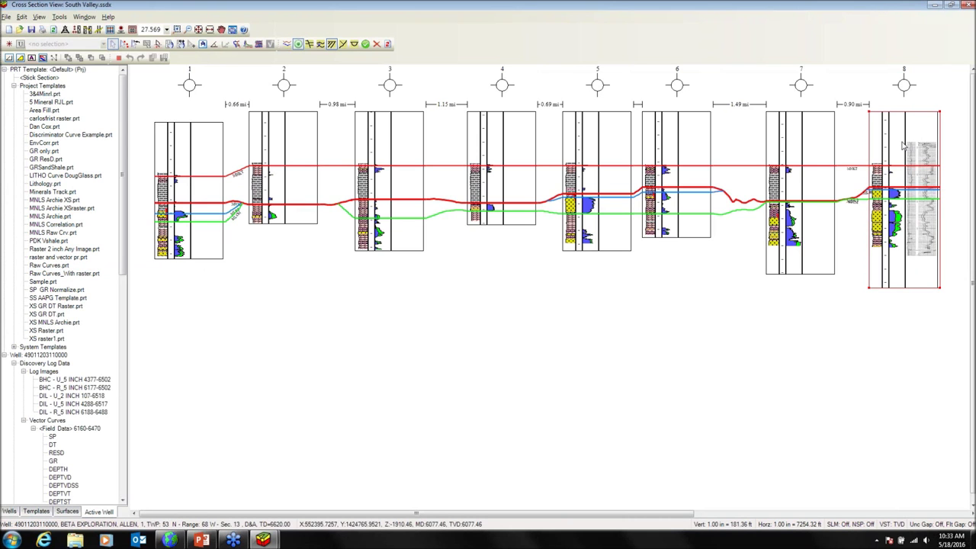
Step: Collapse the PRT template list and view the LogLinePlus! information action available for well 8's TGS Data Store
{"action": "left_click", "coordinate": [5, 69]}
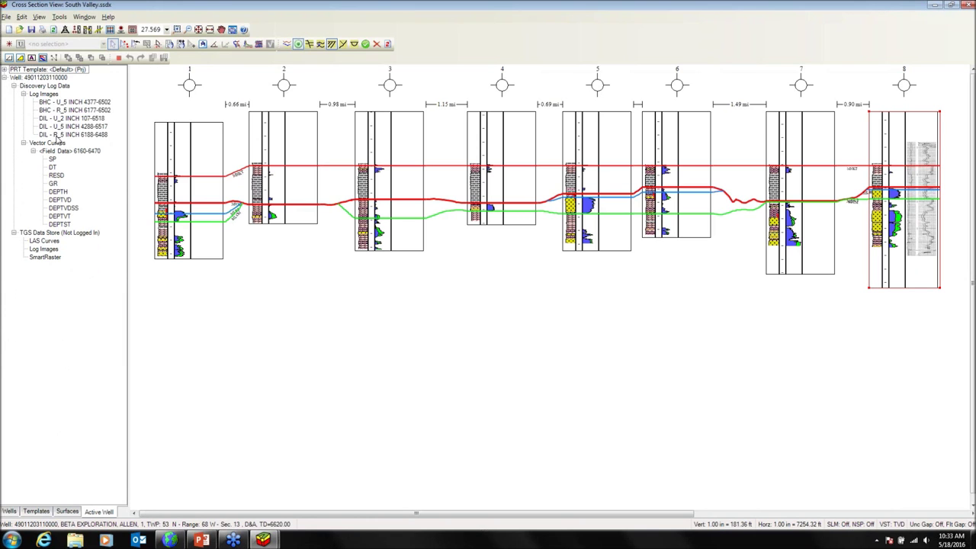
{"action": "right_click", "coordinate": [64, 234]}
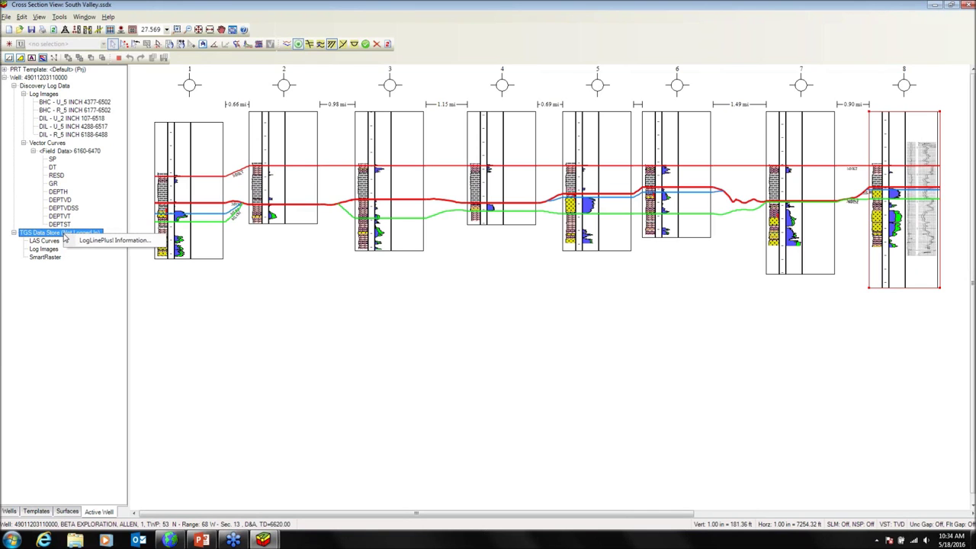
{"action": "left_click", "coordinate": [76, 306]}
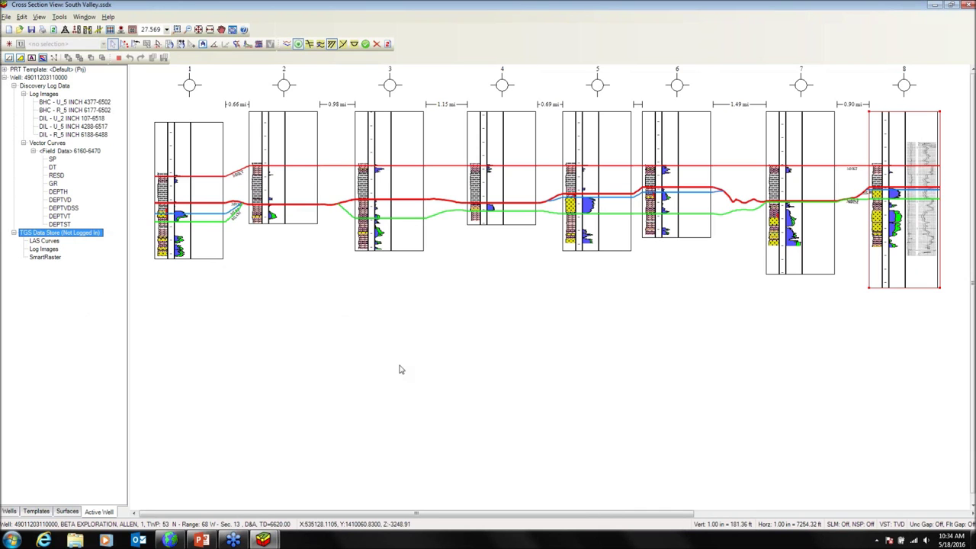
{"action": "left_click", "coordinate": [927, 143]}
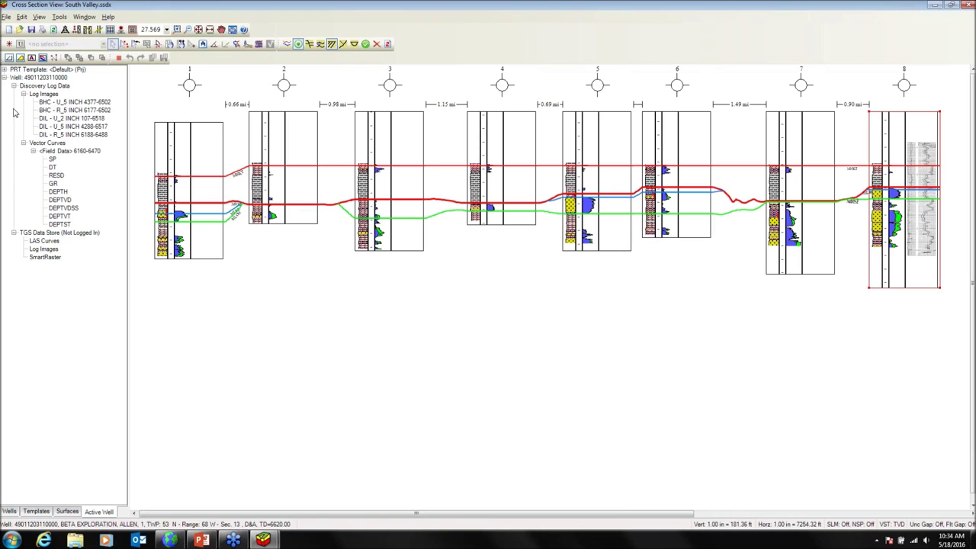
Step: Go through the BHC and DIL raster images listed under Log Images for well 8 alongside its raster track
{"action": "left_click", "coordinate": [71, 122]}
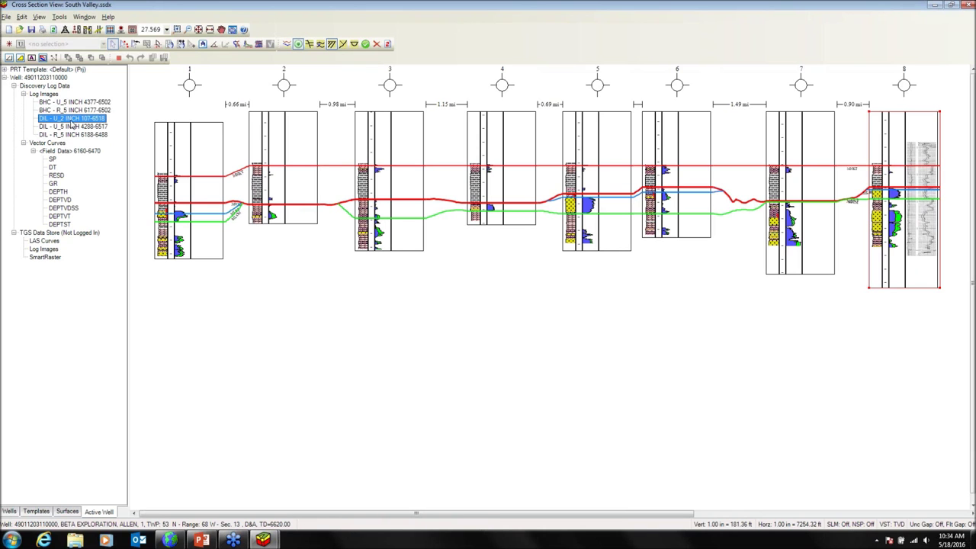
{"action": "left_click", "coordinate": [74, 110]}
{"action": "left_click", "coordinate": [69, 102]}
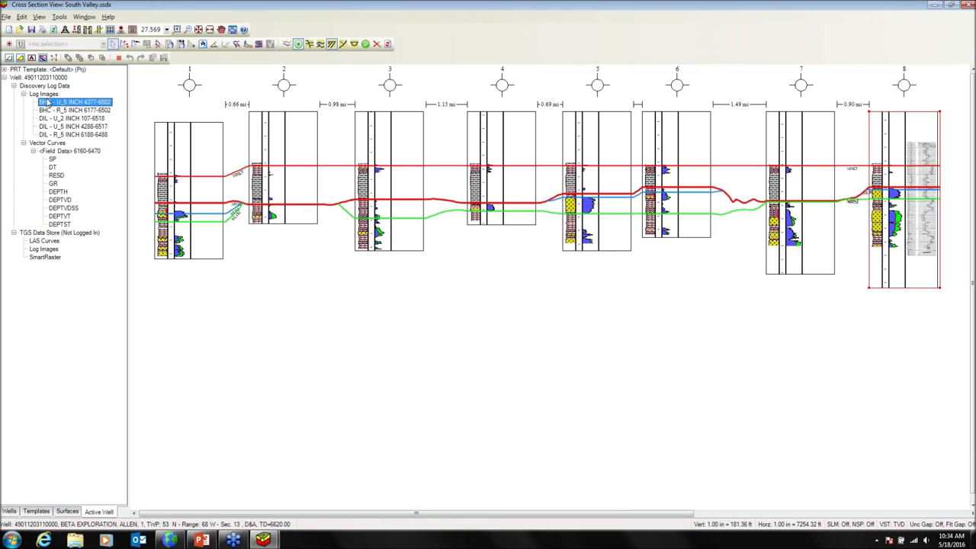
{"action": "left_click", "coordinate": [45, 94]}
{"action": "left_click", "coordinate": [72, 121]}
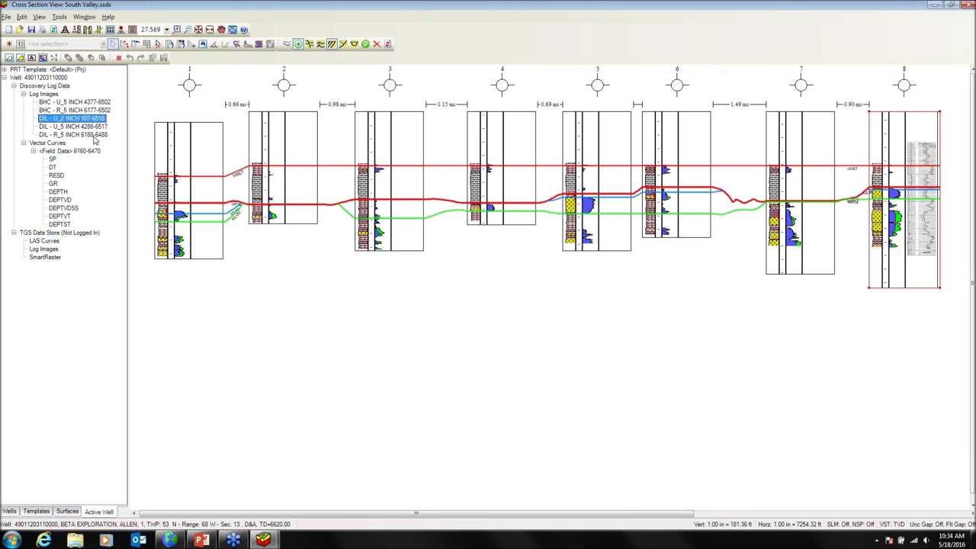
{"action": "left_click", "coordinate": [93, 135]}
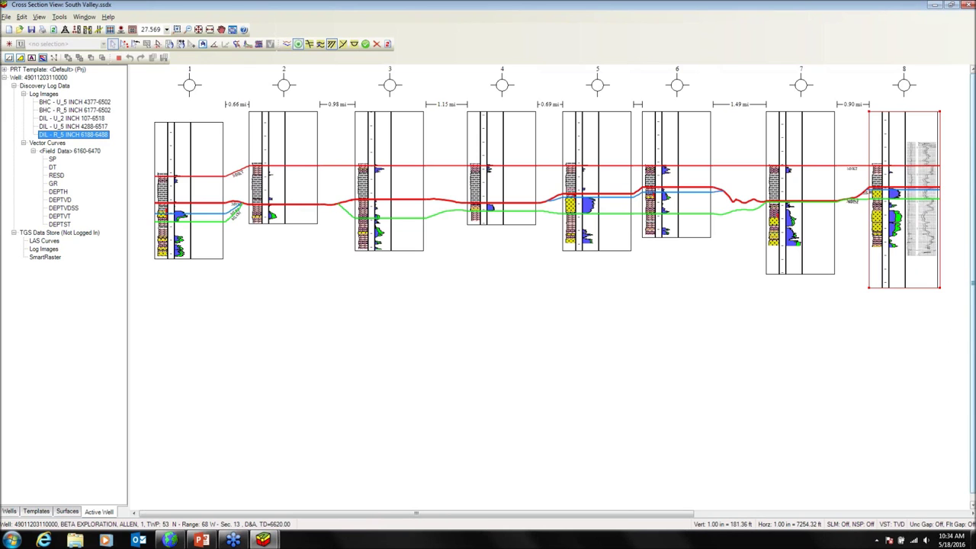
{"action": "left_click", "coordinate": [924, 187]}
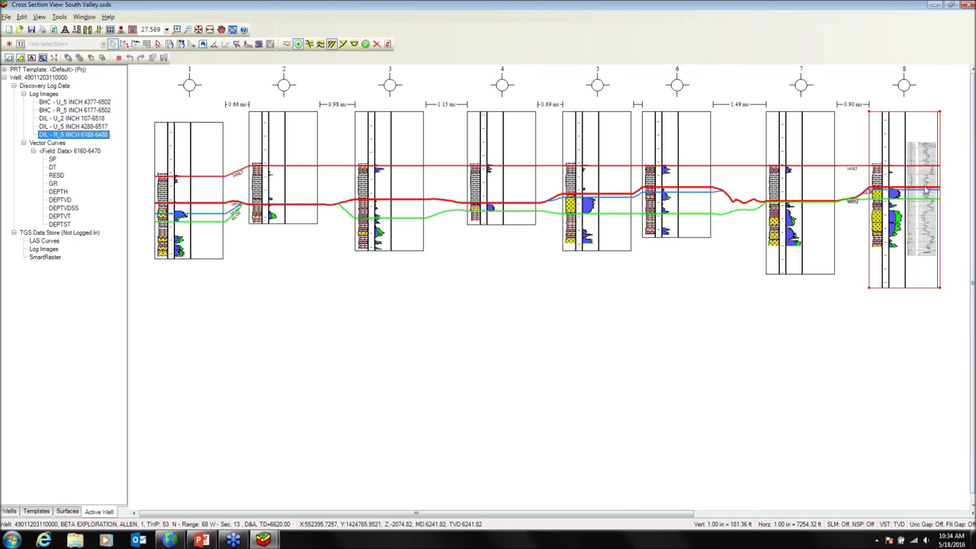
{"action": "left_click", "coordinate": [816, 262]}
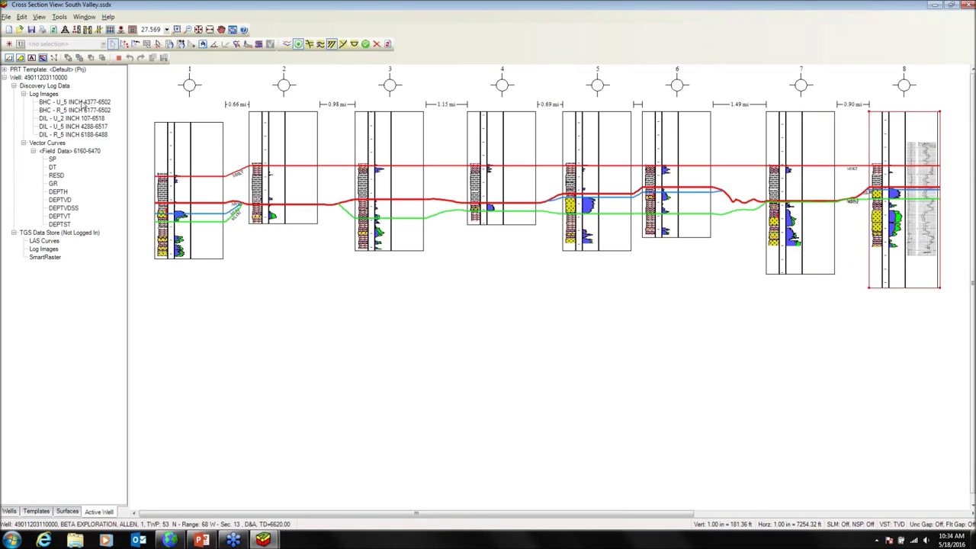
{"action": "left_click", "coordinate": [82, 103]}
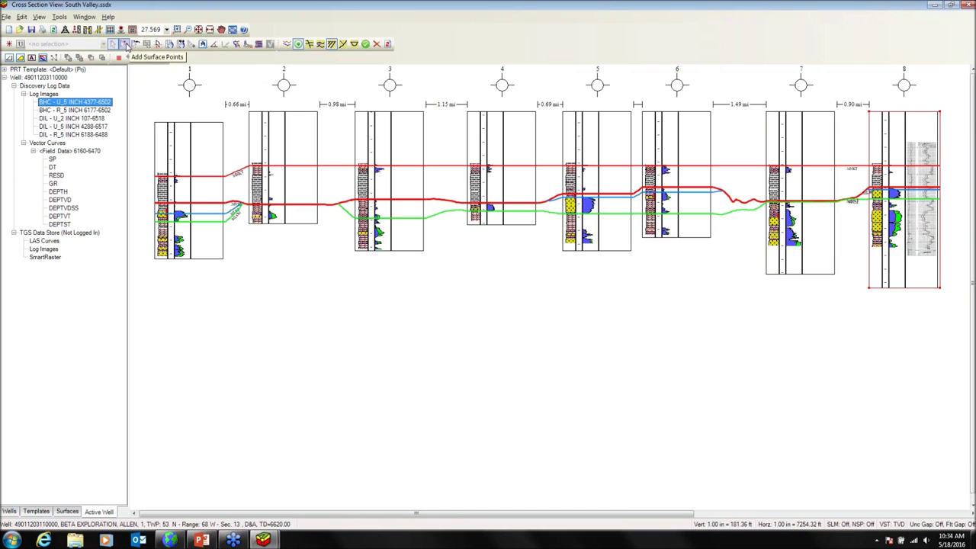
Step: View the log data and available actions for well 7, then reselect well 8 and collapse its Discovery log data
{"action": "right_click", "coordinate": [808, 245]}
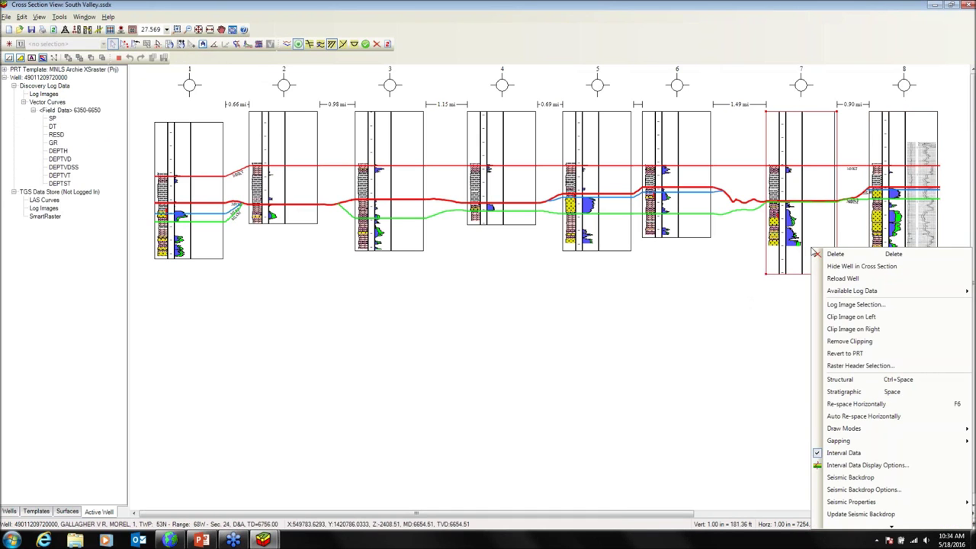
{"action": "left_click", "coordinate": [721, 348]}
{"action": "left_click", "coordinate": [921, 221]}
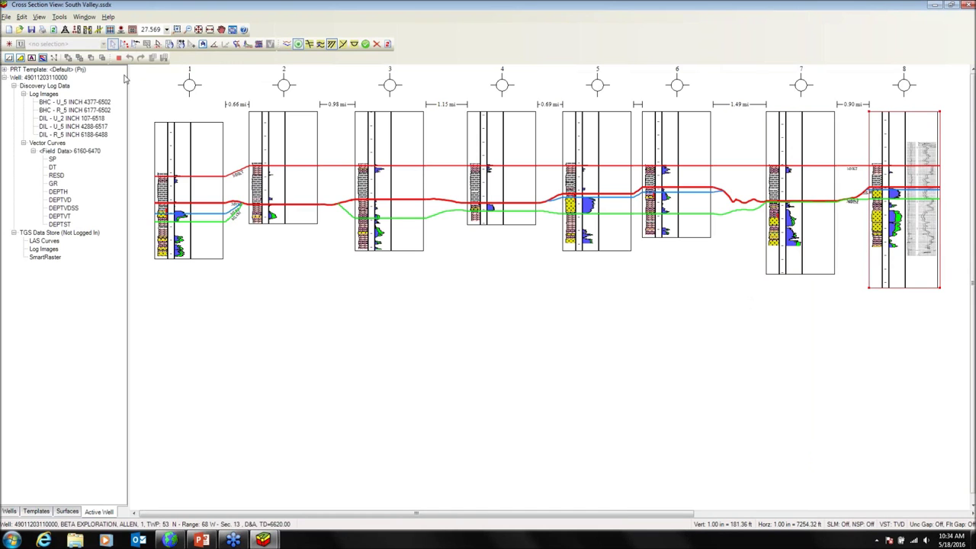
{"action": "left_click", "coordinate": [55, 112]}
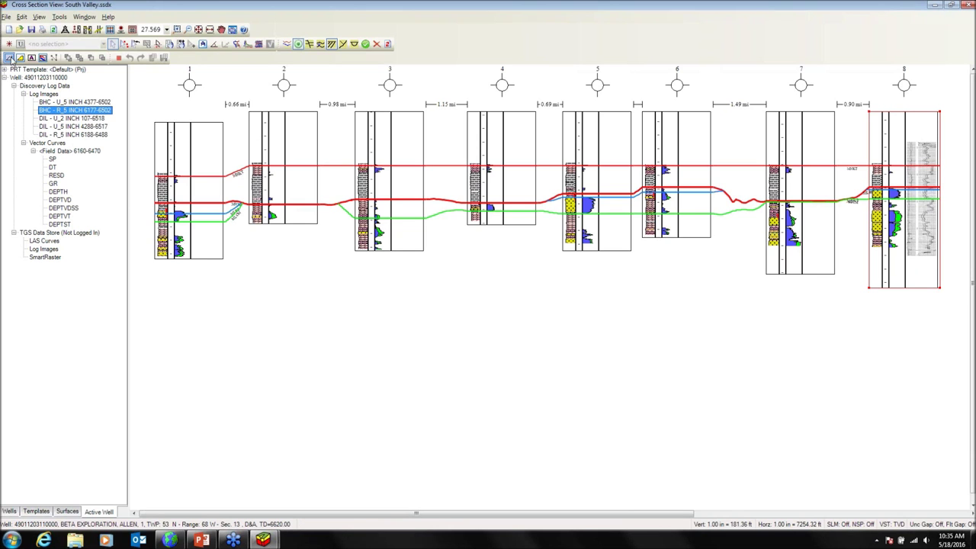
{"action": "left_click", "coordinate": [13, 85]}
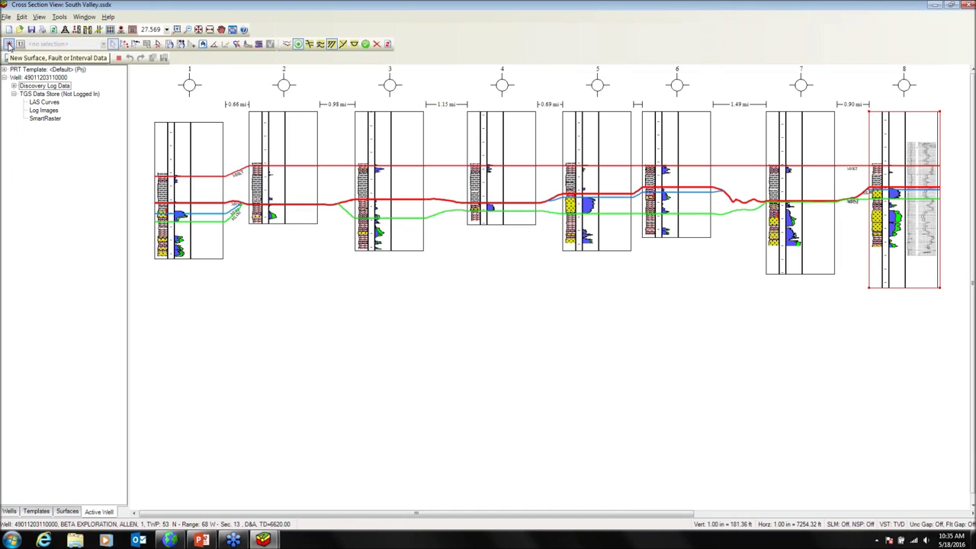
Step: Create a new formation top named Demo with the colour Black
{"action": "left_click", "coordinate": [9, 45]}
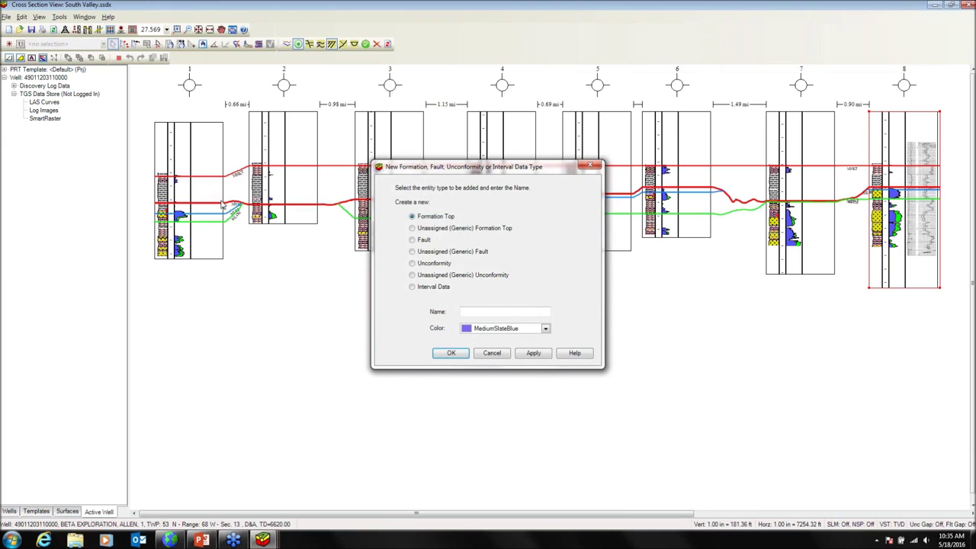
{"action": "left_click", "coordinate": [515, 310]}
{"action": "type", "text": "Demo"}
{"action": "left_click", "coordinate": [546, 329]}
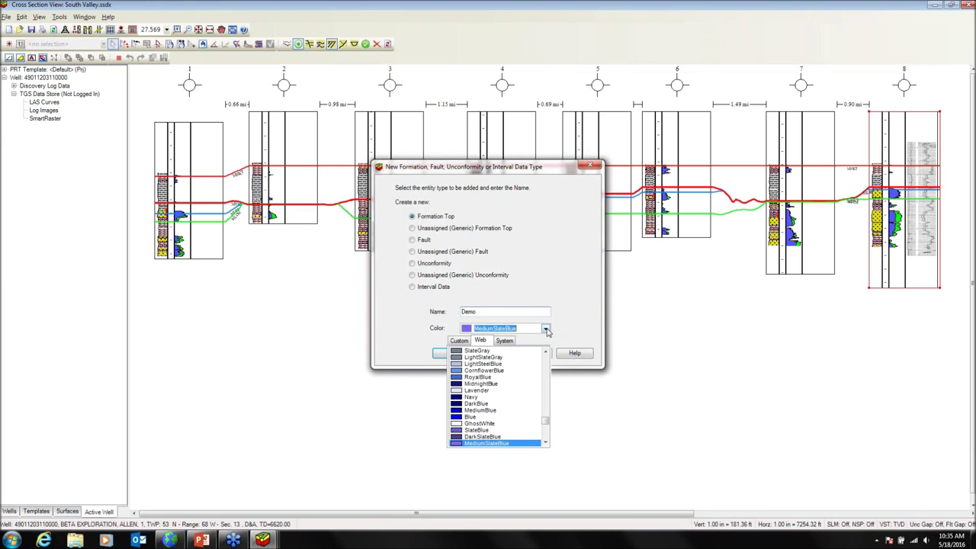
{"action": "left_click_drag", "start_coordinate": [545, 425], "coordinate": [559, 344]}
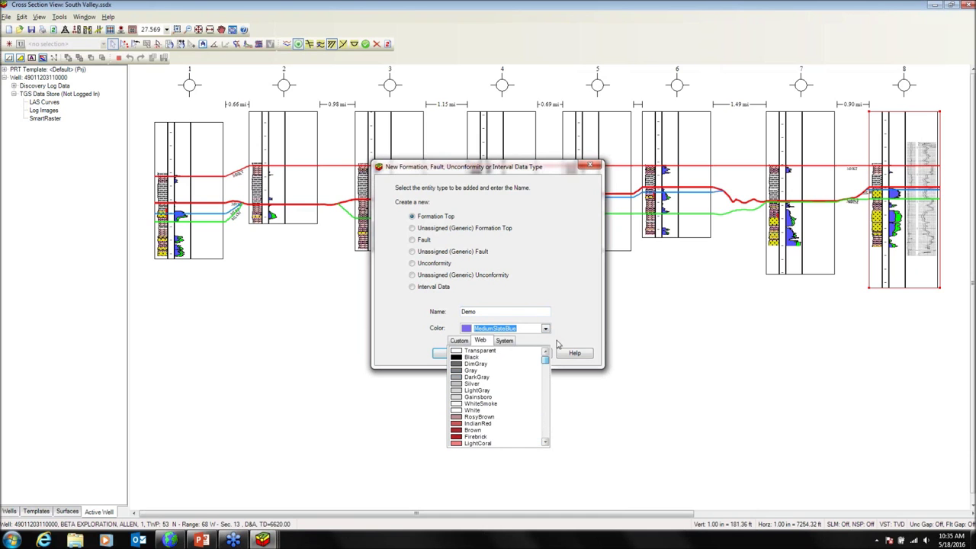
{"action": "left_click", "coordinate": [476, 358]}
{"action": "left_click", "coordinate": [450, 352]}
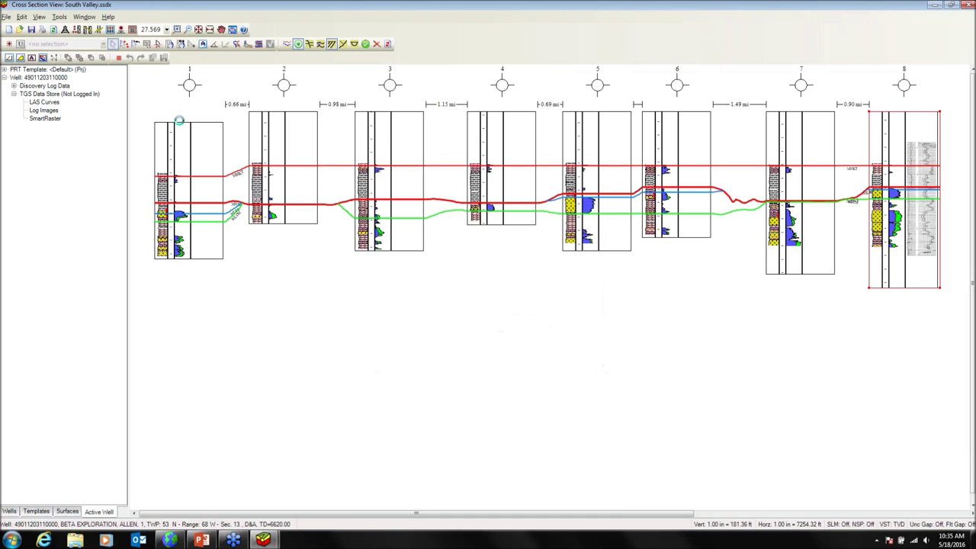
Step: Batch quick picks of the Demo top across the remaining wells, adding points between wells 6-7 and 7-8, and save them
{"action": "left_click", "coordinate": [73, 512]}
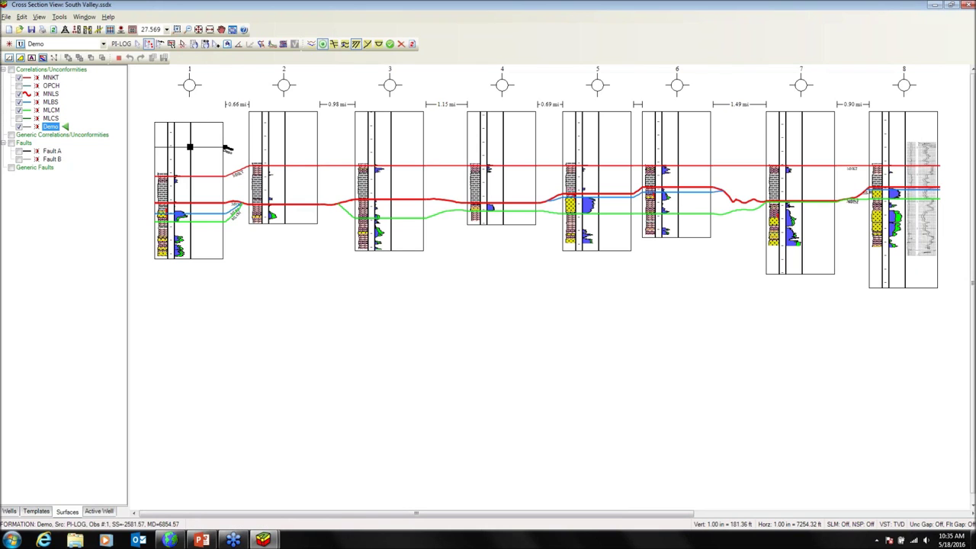
{"action": "left_click", "coordinate": [119, 59]}
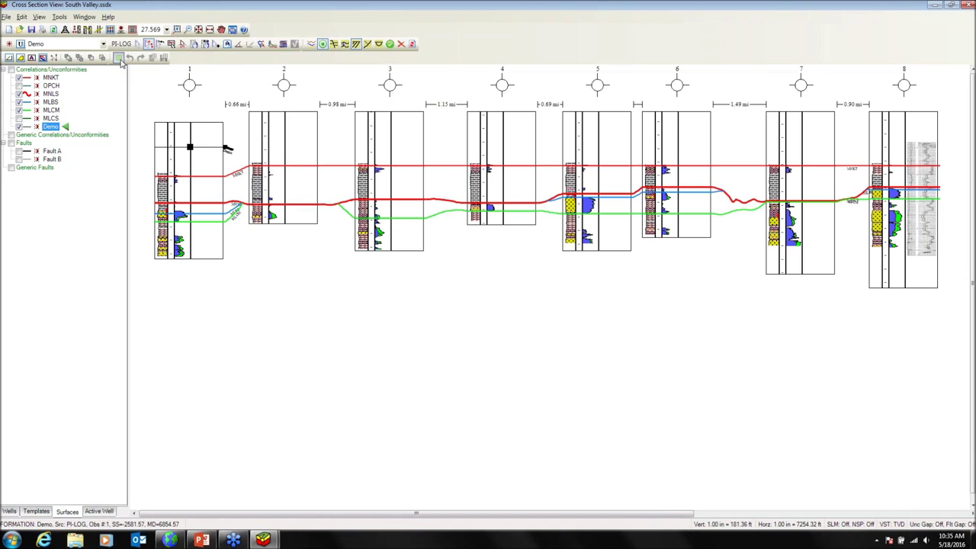
{"action": "left_click", "coordinate": [389, 145]}
{"action": "left_click", "coordinate": [501, 144]}
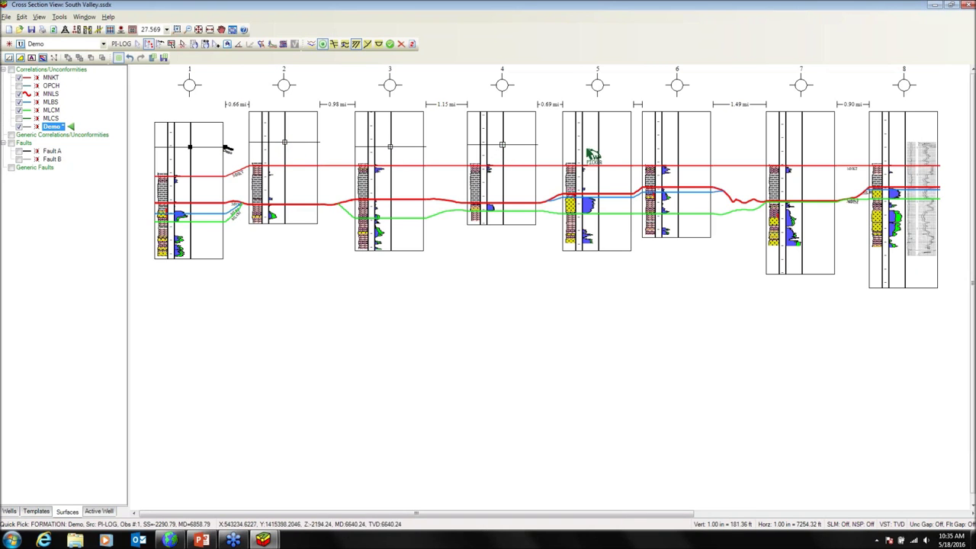
{"action": "left_click", "coordinate": [597, 149]}
{"action": "left_click", "coordinate": [677, 146]}
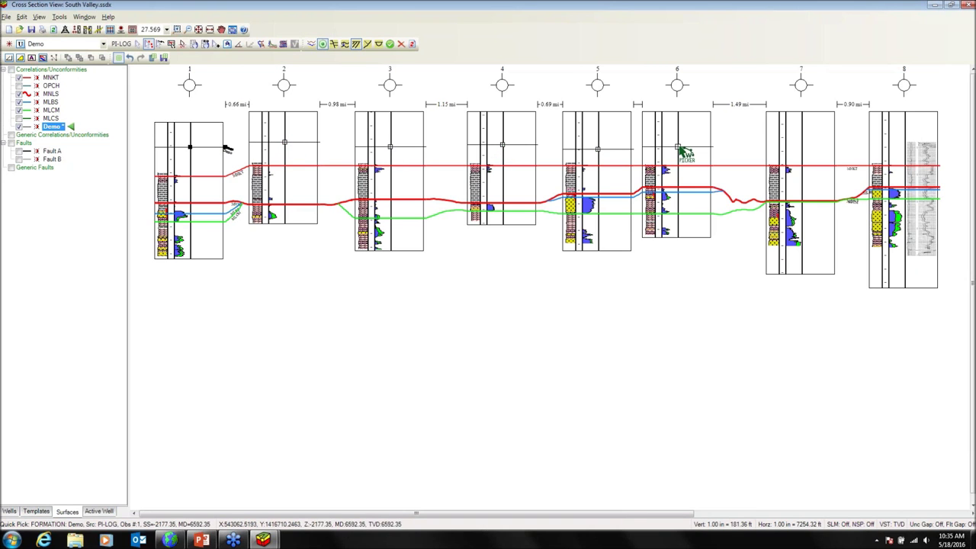
{"action": "left_click", "coordinate": [742, 143]}
{"action": "left_click", "coordinate": [801, 150]}
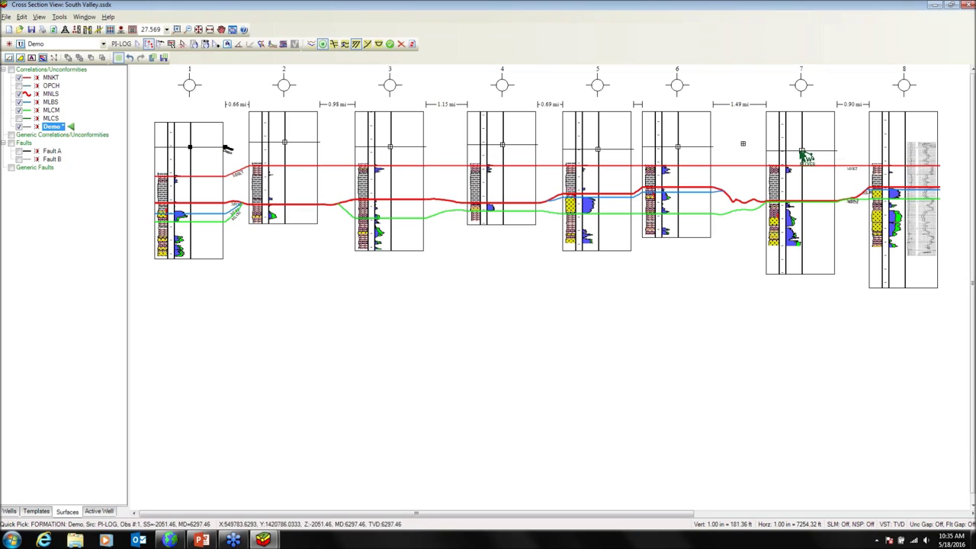
{"action": "left_click", "coordinate": [847, 143]}
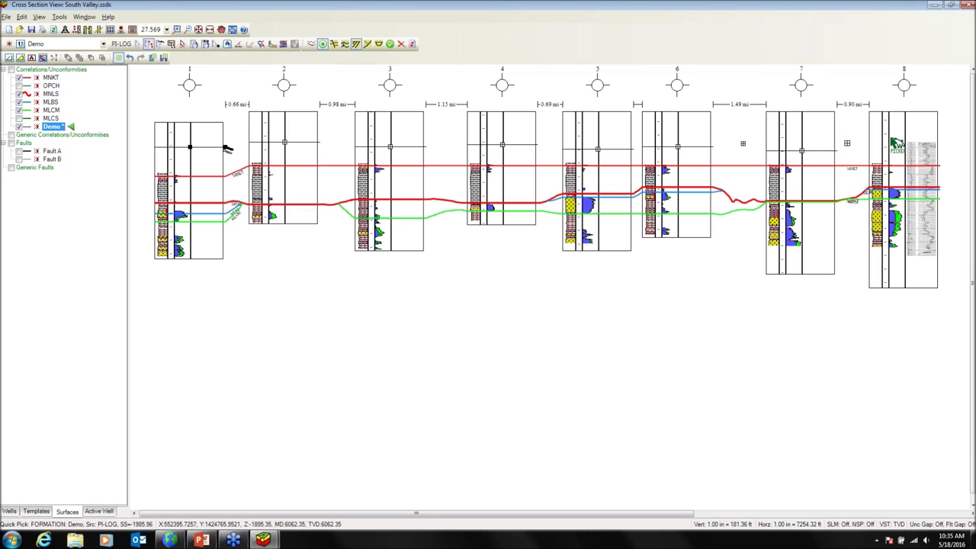
{"action": "left_click", "coordinate": [163, 60]}
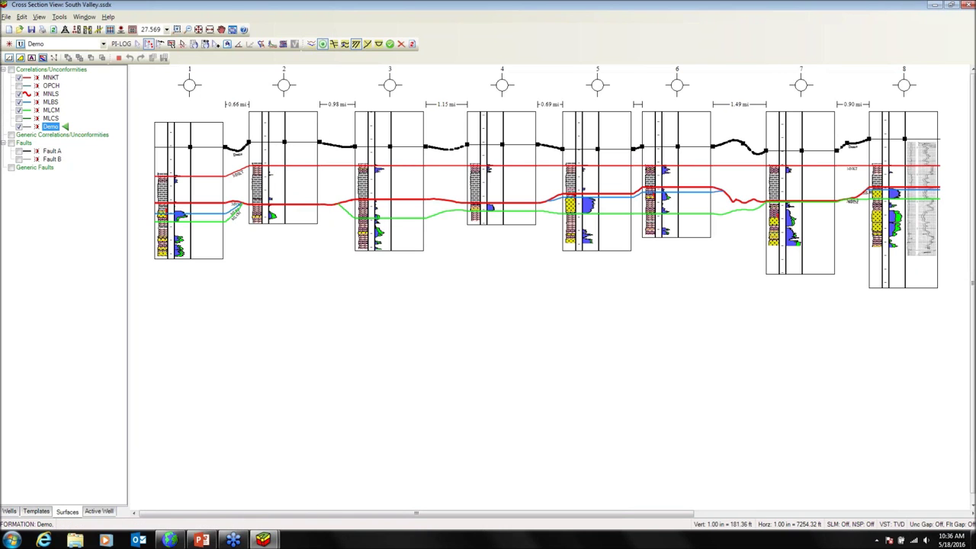
Step: In the smartSECTION map window, hide the MLBS structure map and the MLBS layer under MNLS, and display the Demo structure map
{"action": "mouse_move", "coordinate": [267, 539]}
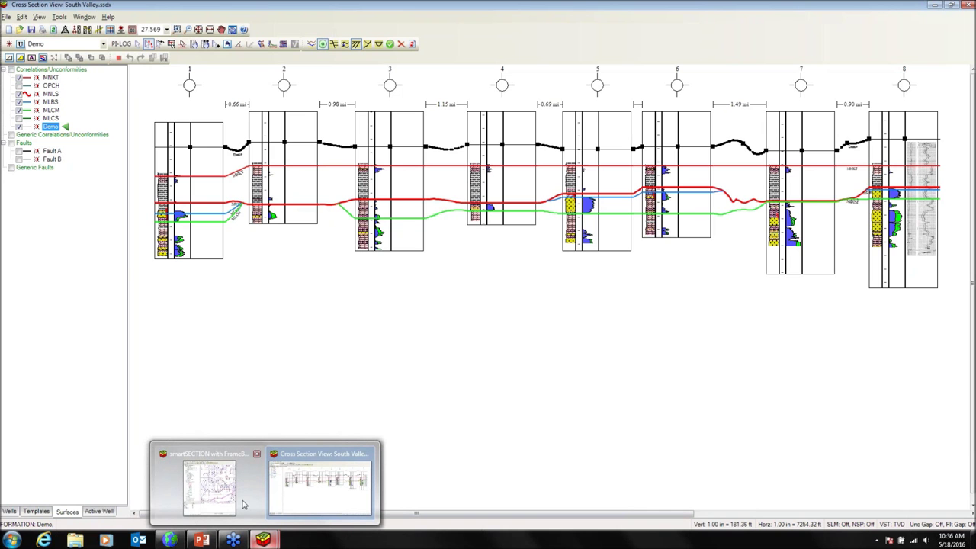
{"action": "left_click", "coordinate": [244, 505]}
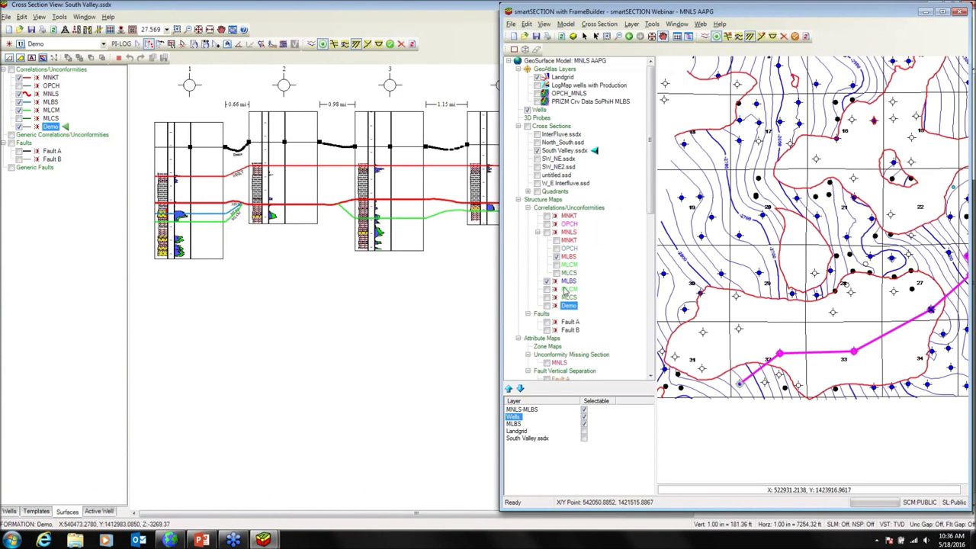
{"action": "left_click", "coordinate": [547, 281]}
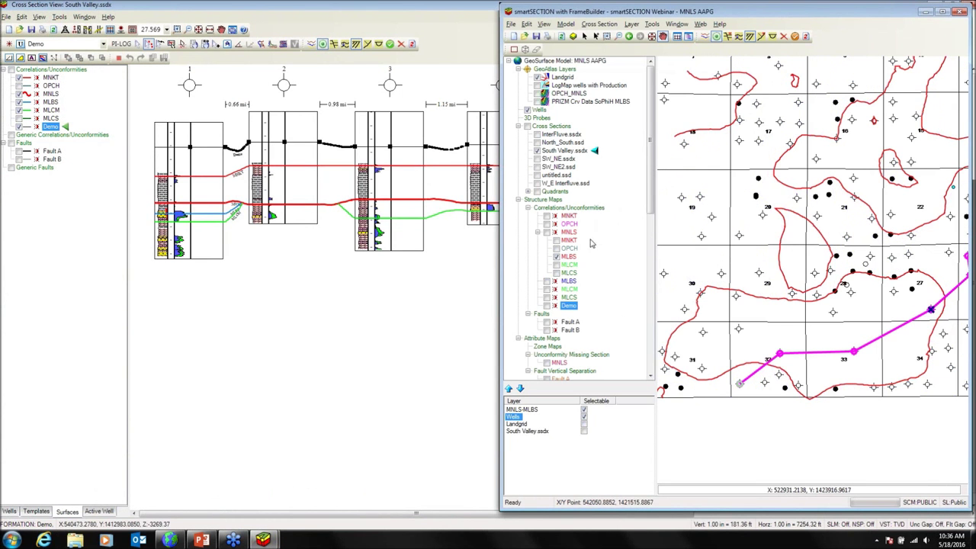
{"action": "left_click", "coordinate": [556, 256]}
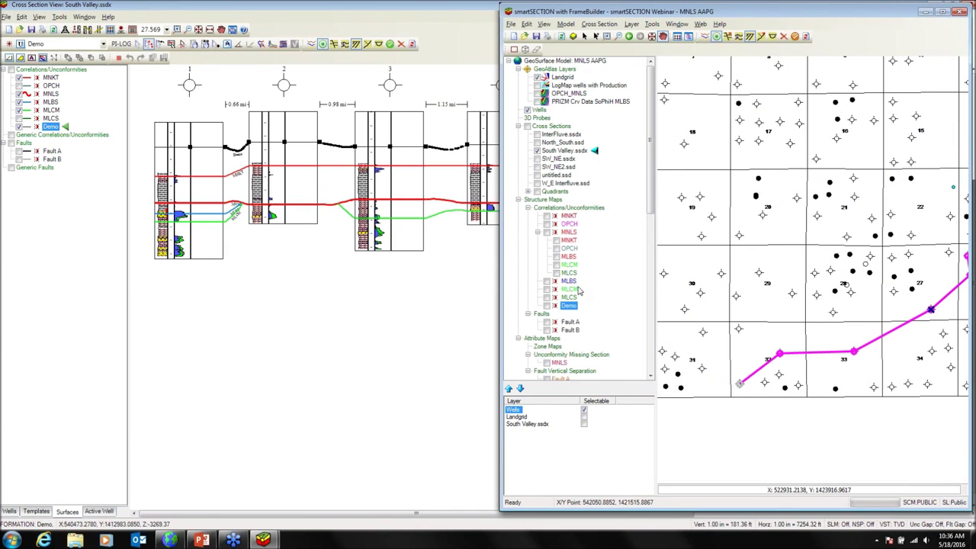
{"action": "left_click", "coordinate": [546, 305]}
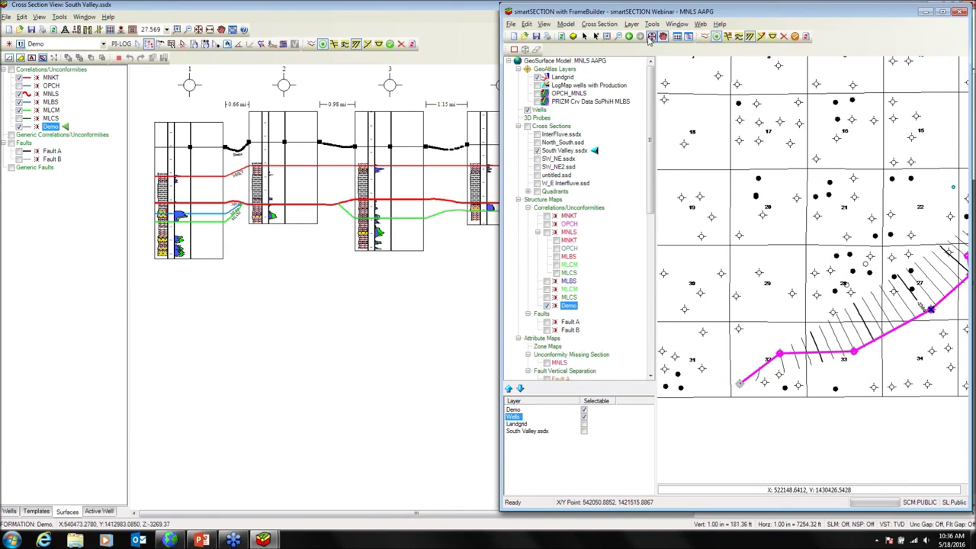
Step: Examine the Demo contours along the whole South Valley section line on the map and return to the cross section
{"action": "left_click", "coordinate": [617, 36]}
{"action": "left_click", "coordinate": [921, 297]}
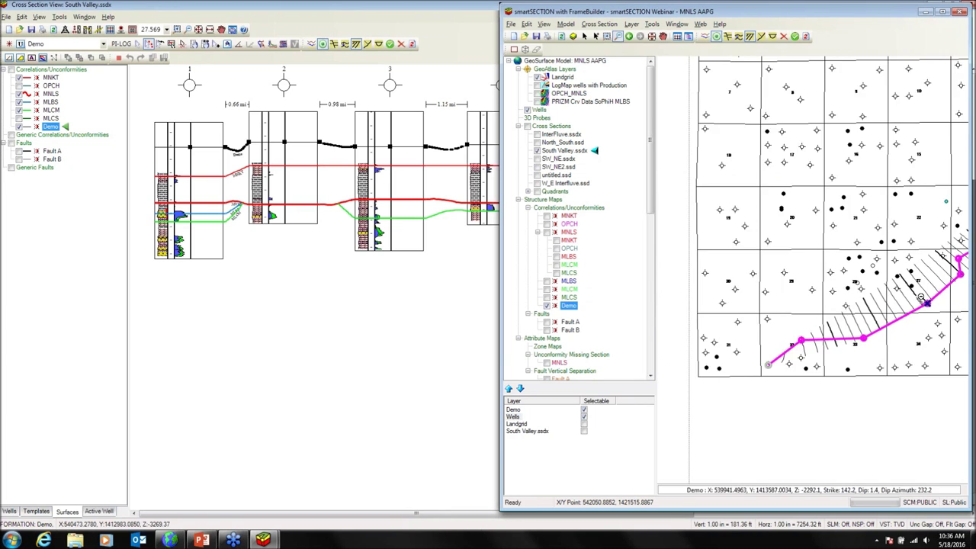
{"action": "left_click", "coordinate": [921, 297]}
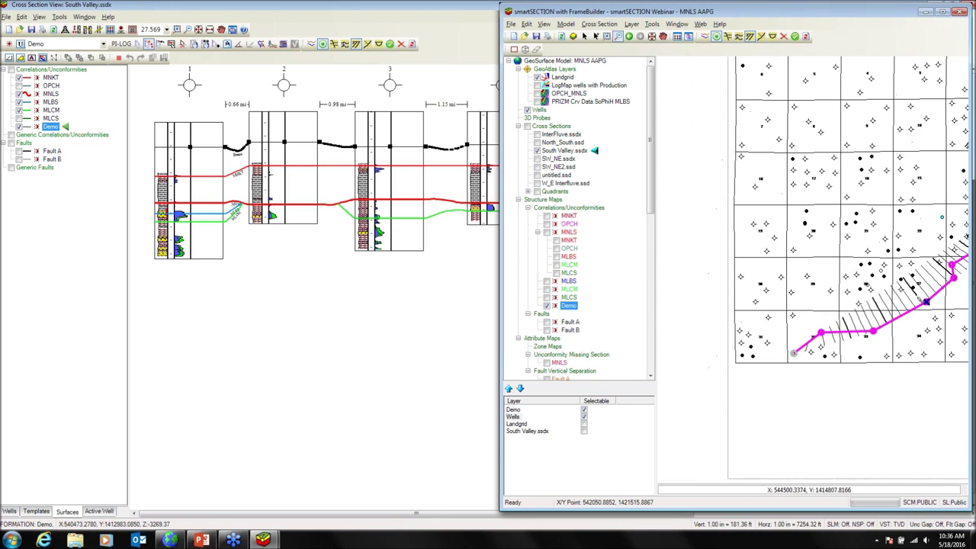
{"action": "left_click", "coordinate": [662, 38]}
{"action": "left_click_drag", "start_coordinate": [902, 299], "coordinate": [844, 292]}
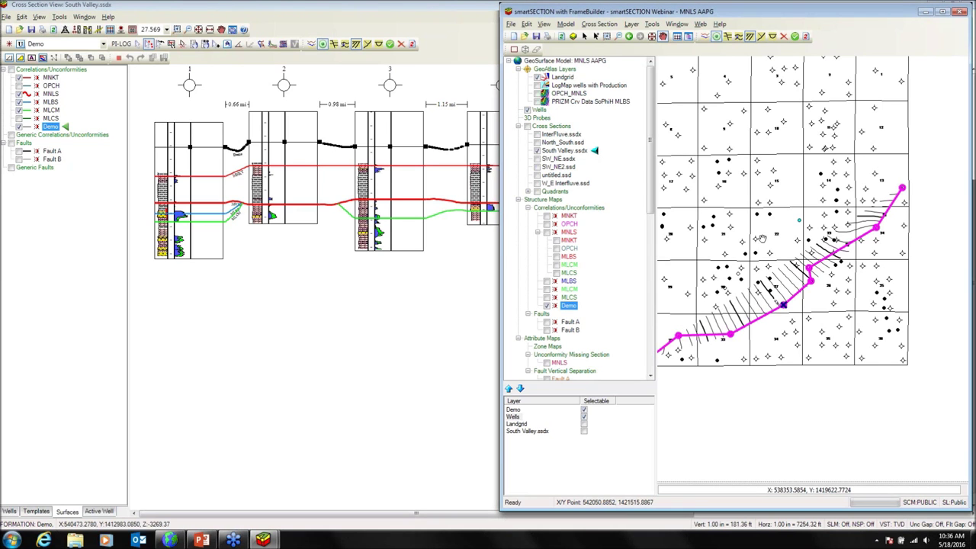
{"action": "left_click", "coordinate": [922, 13]}
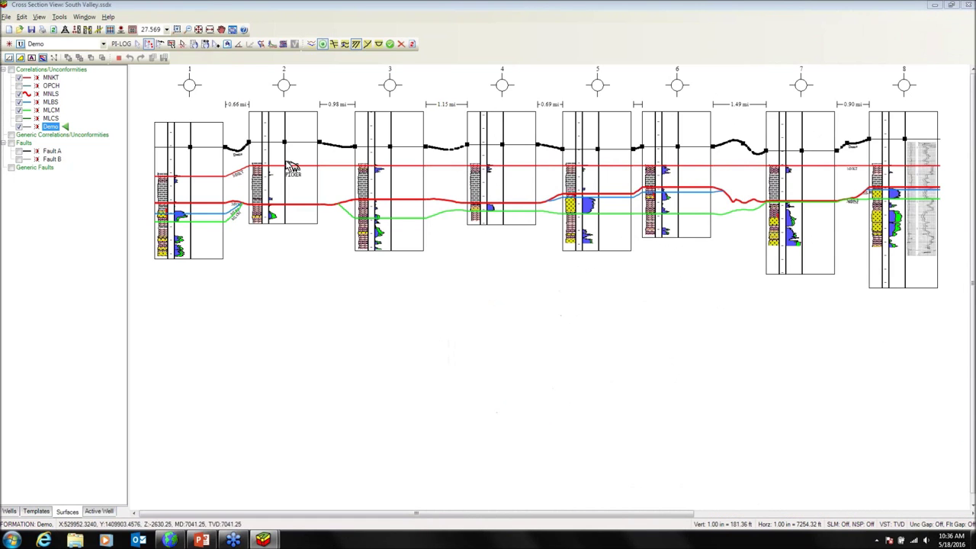
Step: Select the MNKT correlation and try to create a correlation log from well 1
{"action": "left_click", "coordinate": [149, 43]}
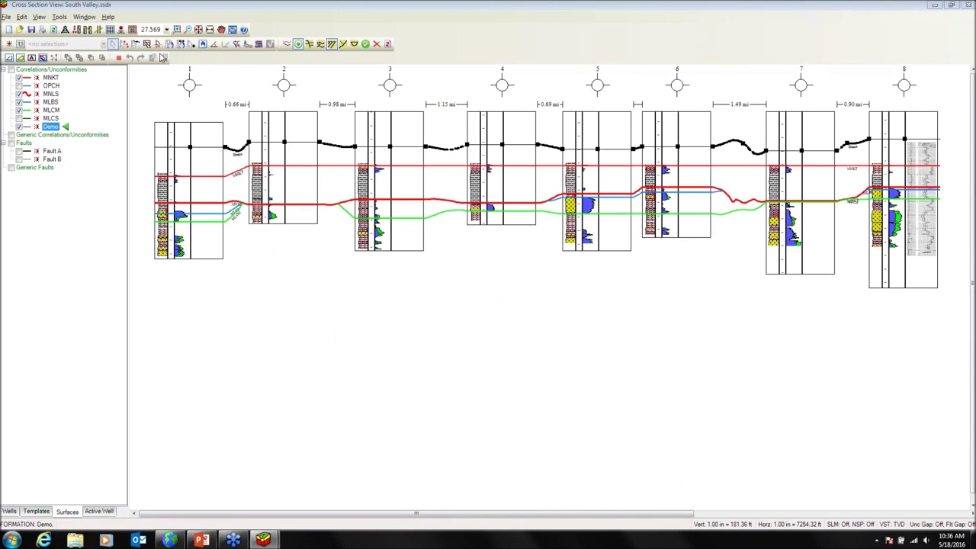
{"action": "left_click", "coordinate": [219, 180]}
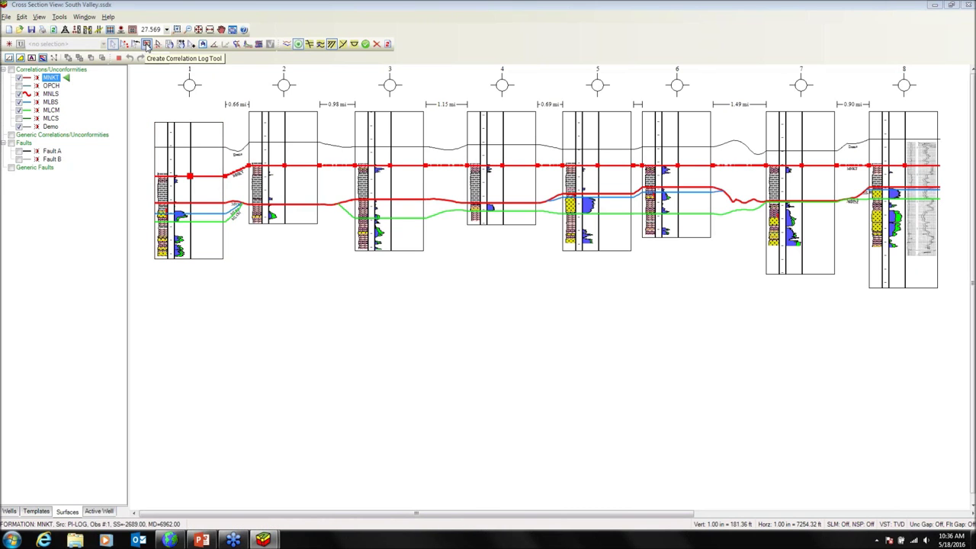
{"action": "left_click", "coordinate": [147, 45]}
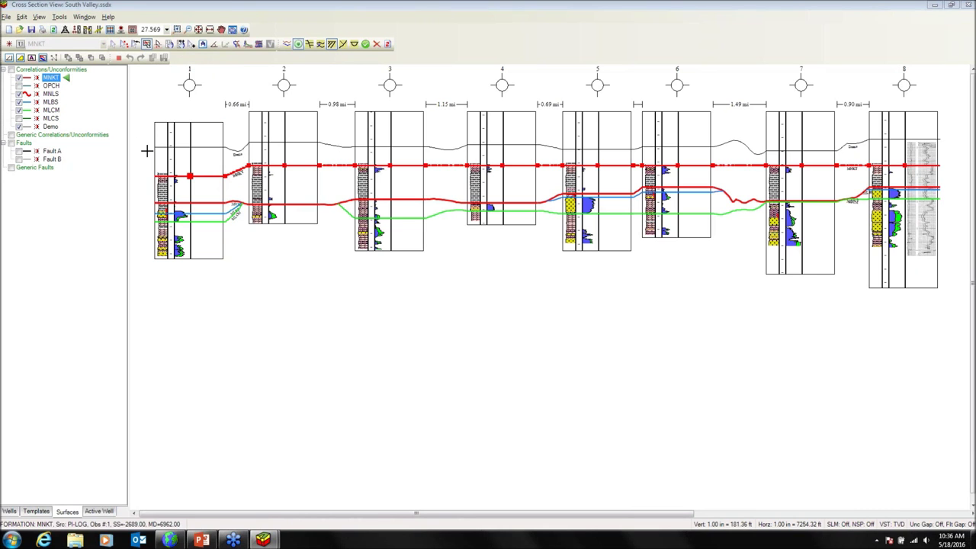
{"action": "left_click_drag", "start_coordinate": [198, 190], "coordinate": [433, 294]}
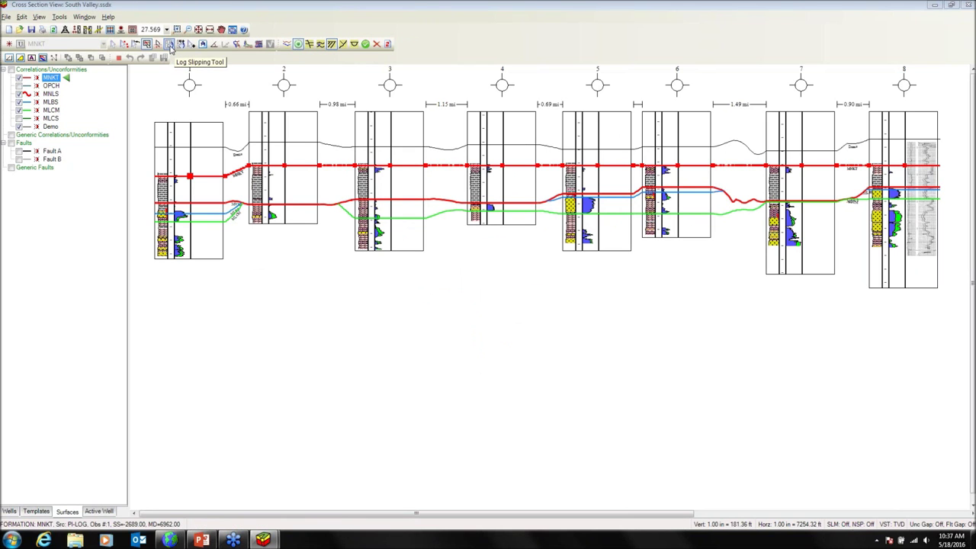
Step: Slip the log of well 1 slightly upward and the log of well 2 downward in the cross section
{"action": "left_click", "coordinate": [173, 44]}
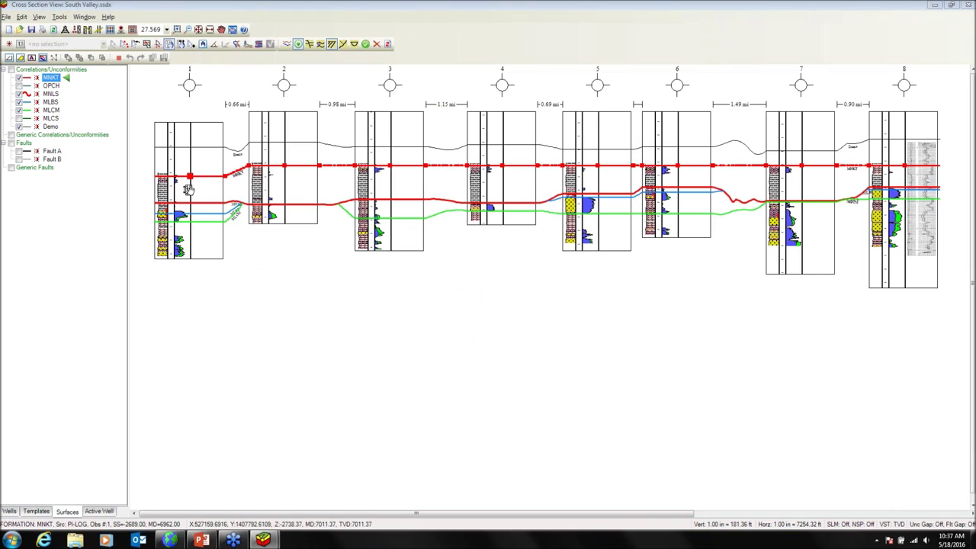
{"action": "mouse_move", "coordinate": [189, 189]}
{"action": "left_mouse_down"}
{"action": "mouse_move", "coordinate": [198, 292]}
{"action": "mouse_move", "coordinate": [207, 185]}
{"action": "mouse_move", "coordinate": [200, 256]}
{"action": "mouse_move", "coordinate": [203, 198]}
{"action": "left_mouse_up"}
{"action": "left_click_drag", "start_coordinate": [283, 185], "coordinate": [297, 225]}
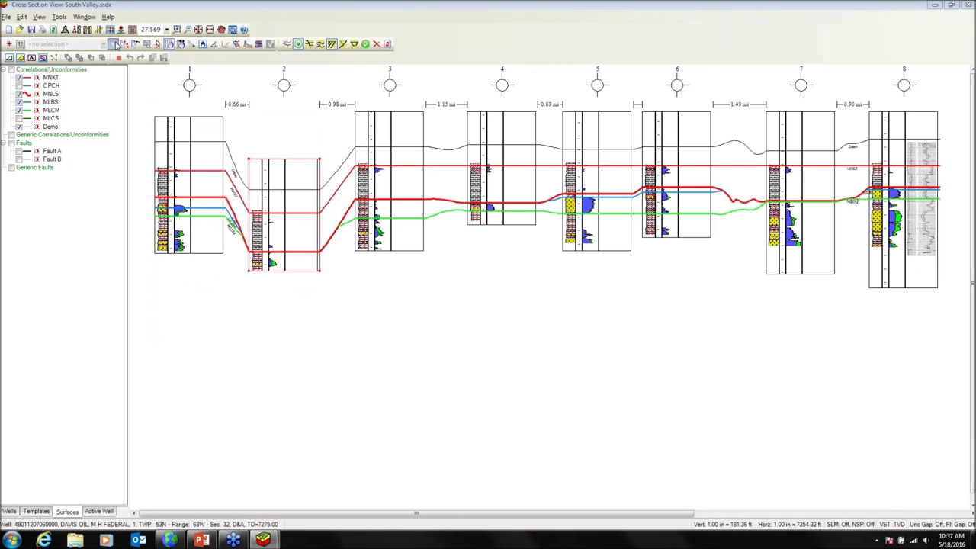
Step: Reposition well 2 up and closer to well 3, and shift well 1 sideways toward well 2
{"action": "left_click", "coordinate": [304, 166]}
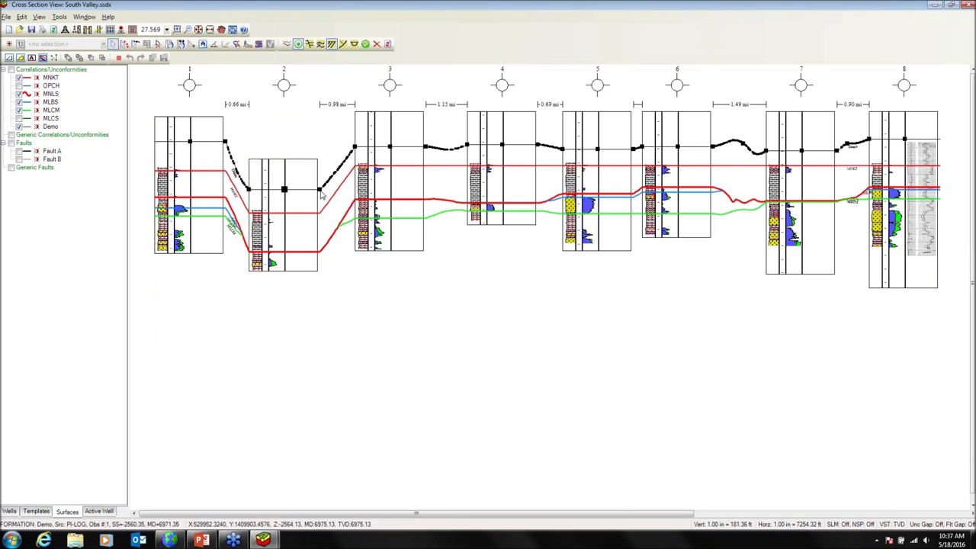
{"action": "left_click", "coordinate": [305, 165]}
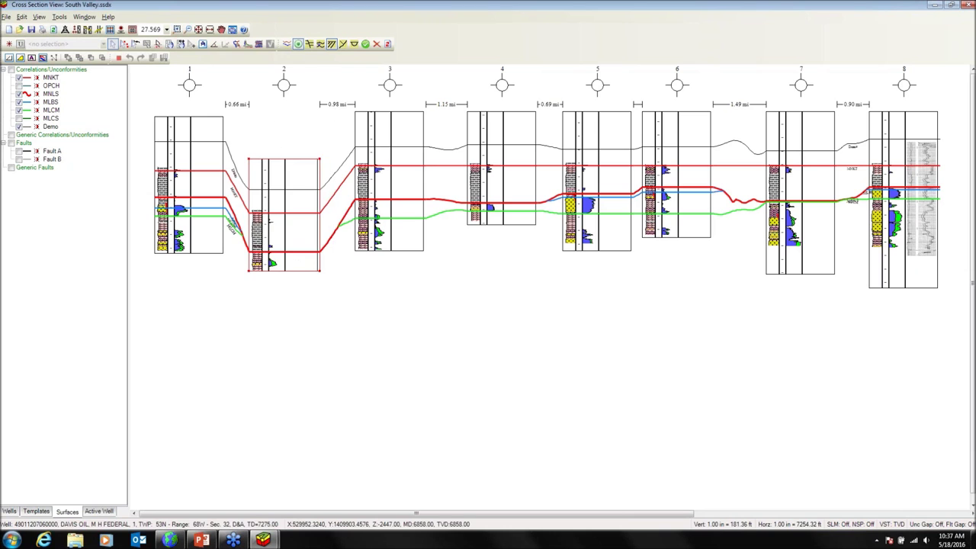
{"action": "left_click_drag", "start_coordinate": [305, 166], "coordinate": [334, 130]}
{"action": "left_click", "coordinate": [215, 120]}
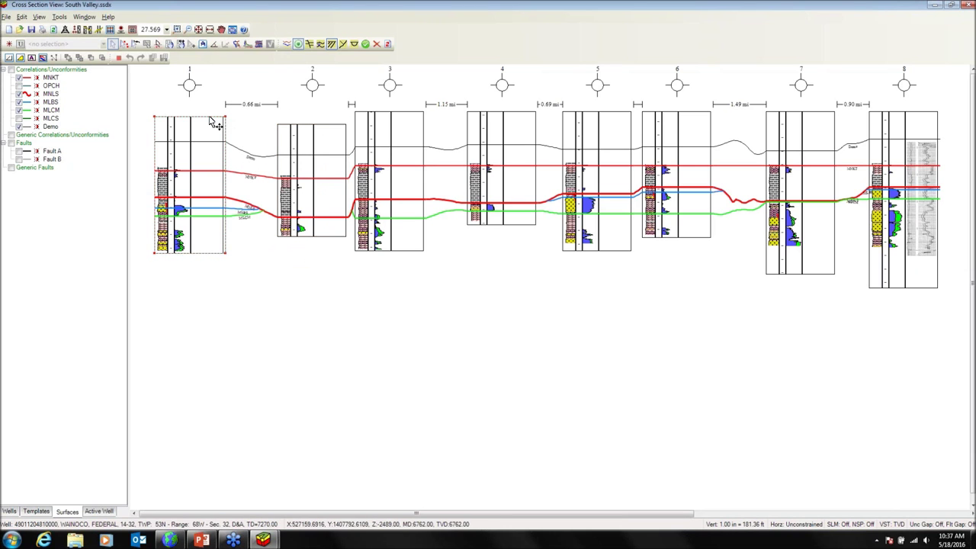
{"action": "left_click_drag", "start_coordinate": [236, 122], "coordinate": [239, 123]}
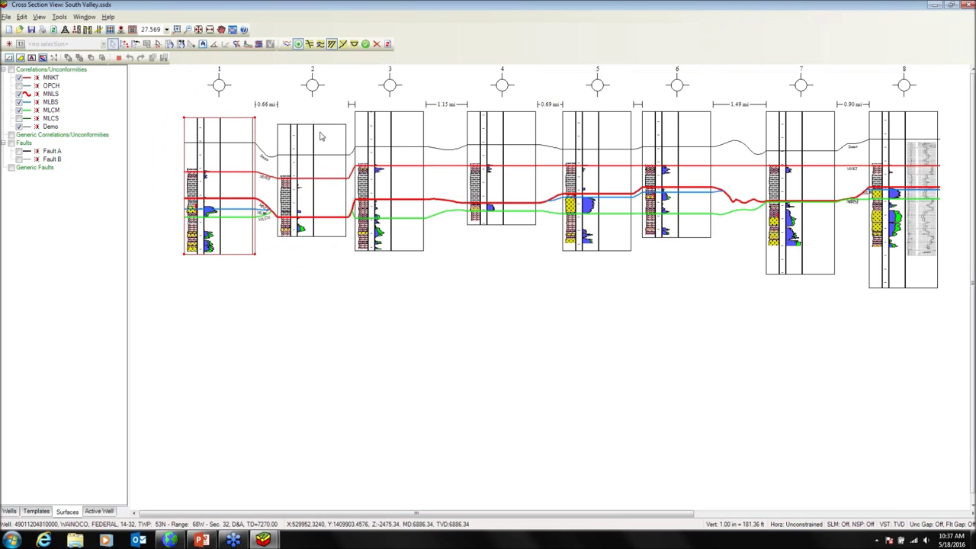
Step: Select well 8 through its raster log and show the list of wells in the cross section
{"action": "left_click", "coordinate": [180, 43]}
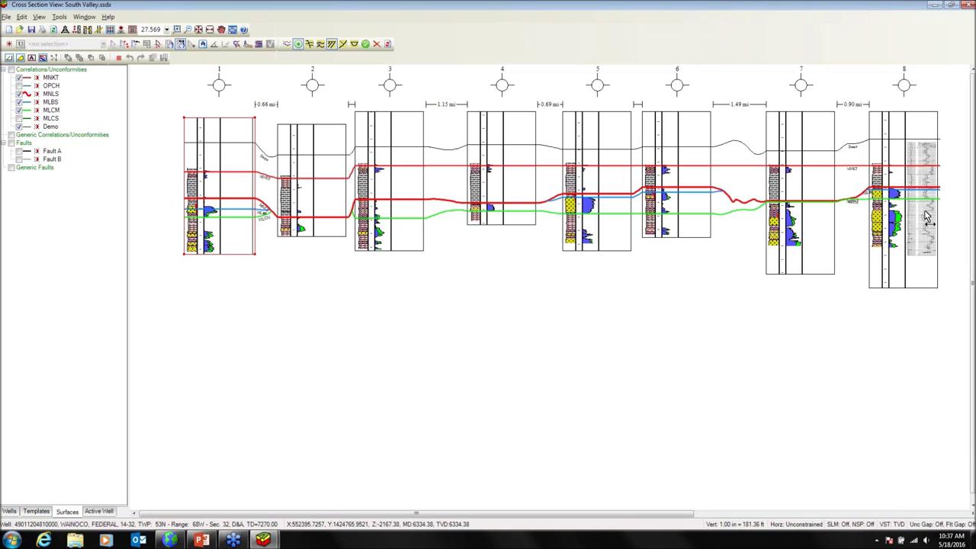
{"action": "left_click", "coordinate": [925, 218]}
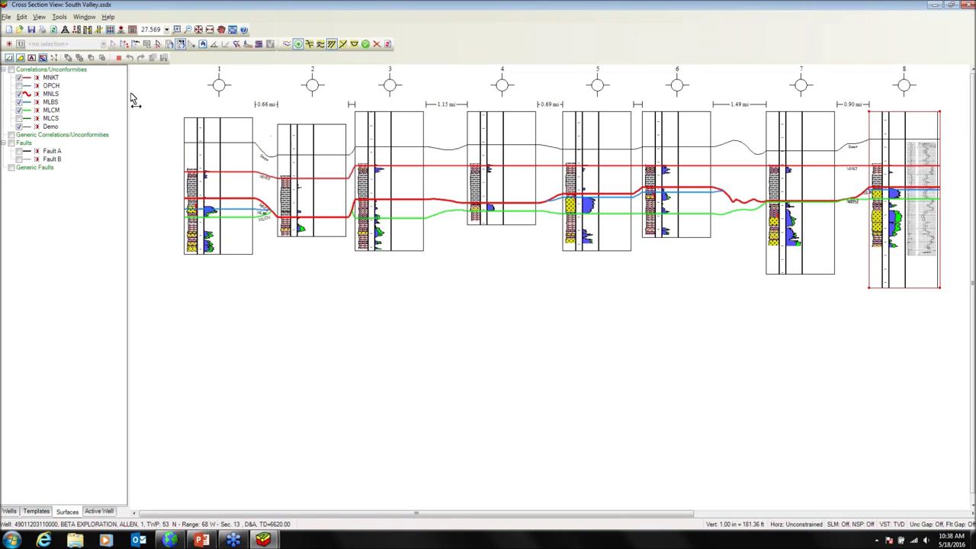
{"action": "left_click", "coordinate": [36, 510]}
{"action": "left_click", "coordinate": [7, 512]}
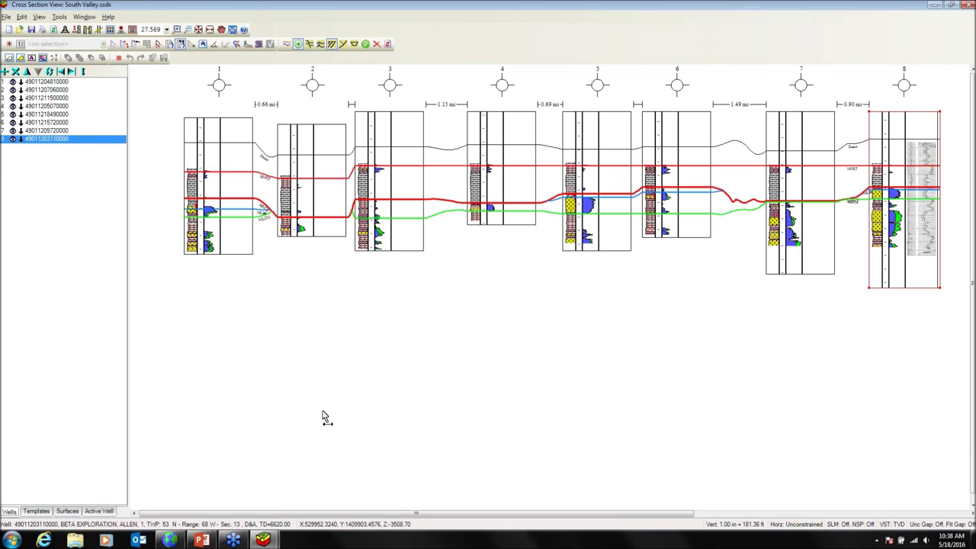
Step: Close the South Valley cross section and the MNLS AAPG model without saving either one
{"action": "mouse_move", "coordinate": [263, 540]}
{"action": "left_click", "coordinate": [964, 6]}
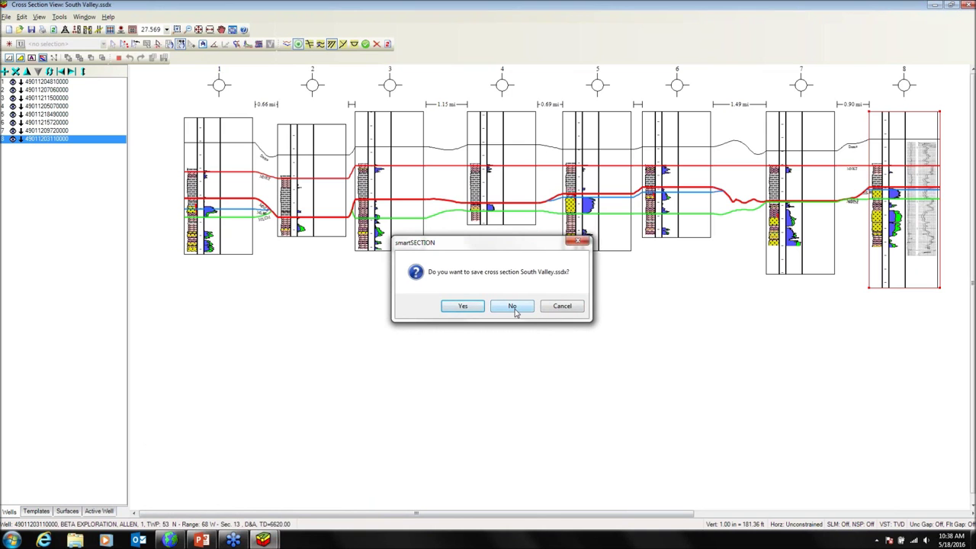
{"action": "left_click", "coordinate": [514, 307]}
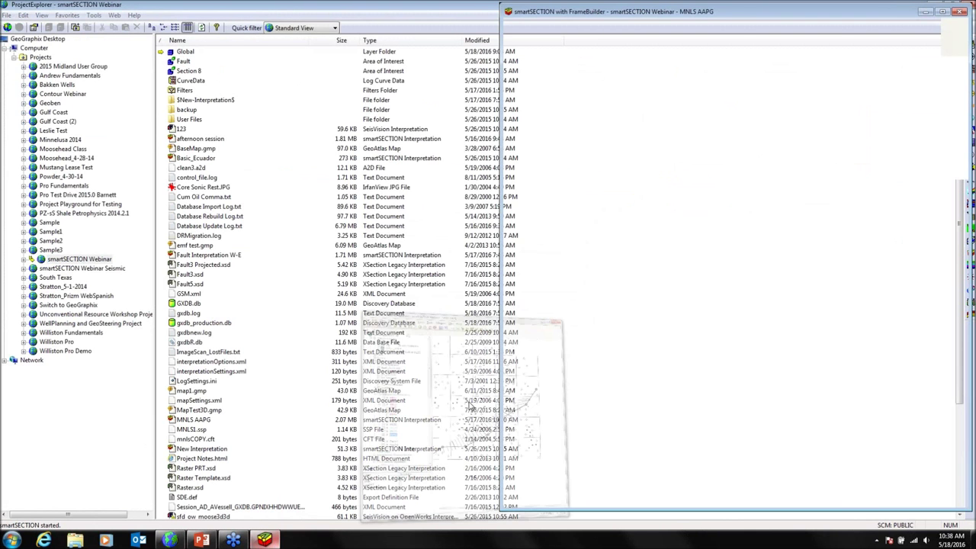
{"action": "left_click", "coordinate": [955, 12]}
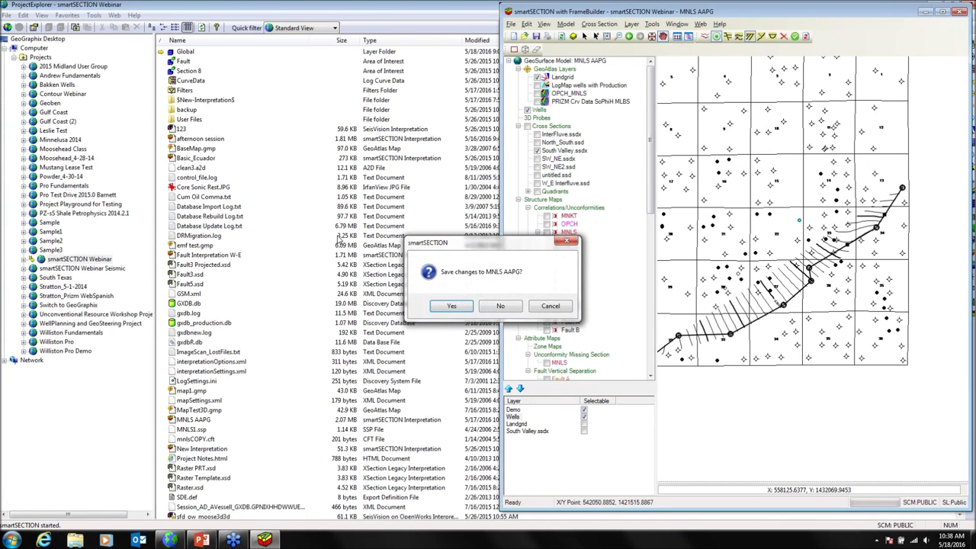
{"action": "left_click", "coordinate": [499, 307]}
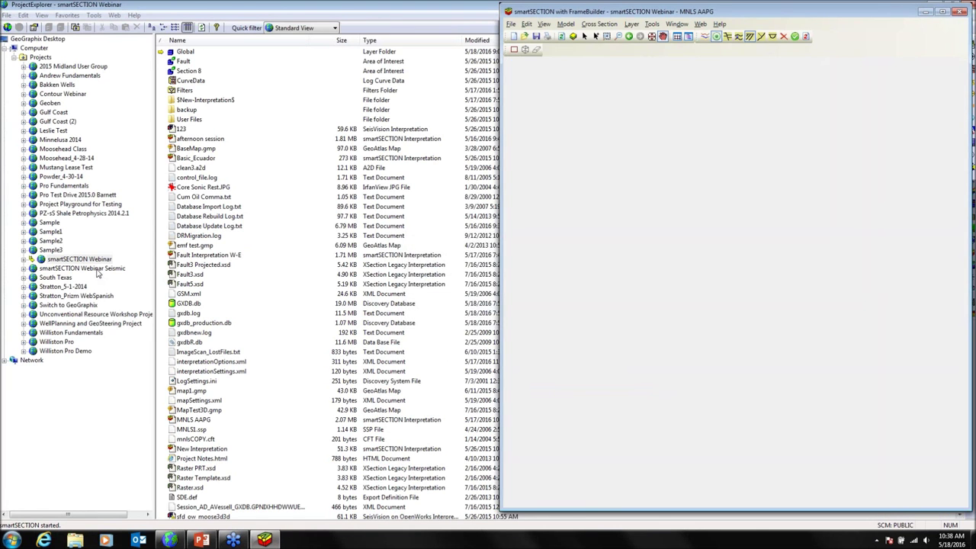
Step: Activate the smartSECTION Webinar Seismic project and open its Unconventional Resource interpretation in a maximized smartSECTION window
{"action": "right_click", "coordinate": [111, 269]}
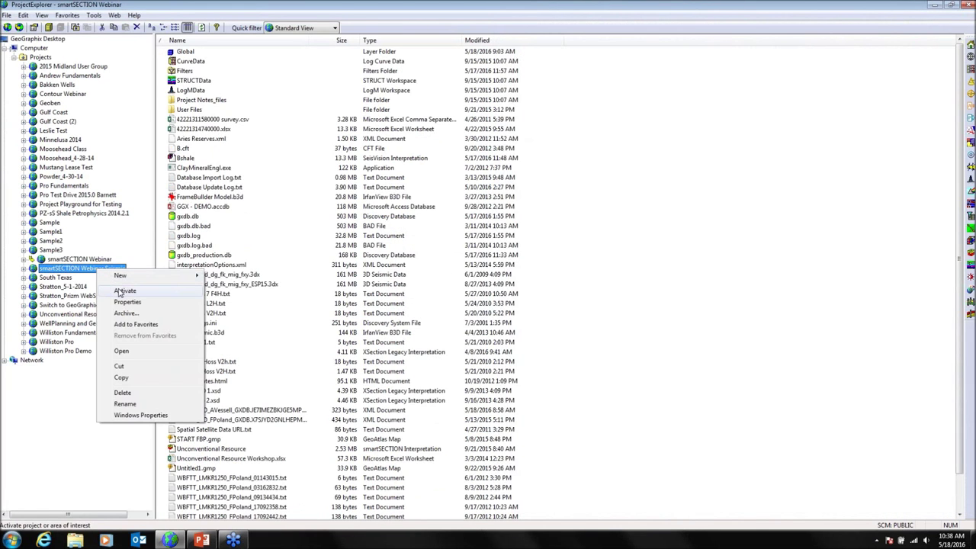
{"action": "left_click", "coordinate": [122, 291]}
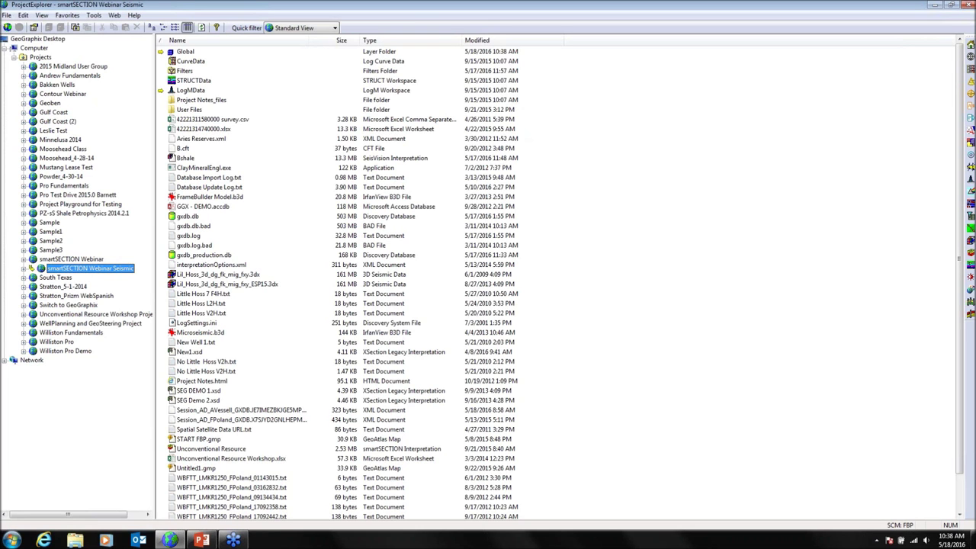
{"action": "left_click", "coordinate": [970, 253]}
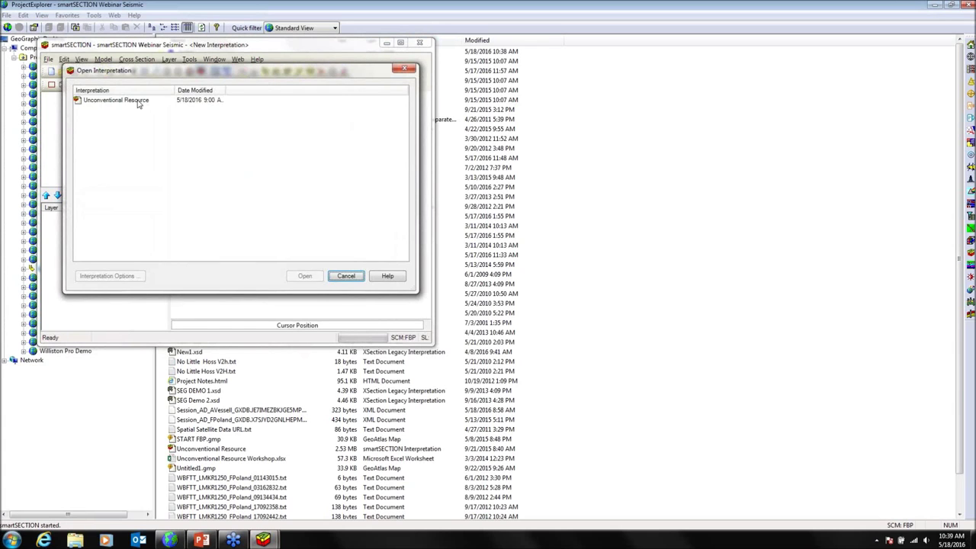
{"action": "left_click", "coordinate": [138, 105]}
{"action": "left_click", "coordinate": [306, 276]}
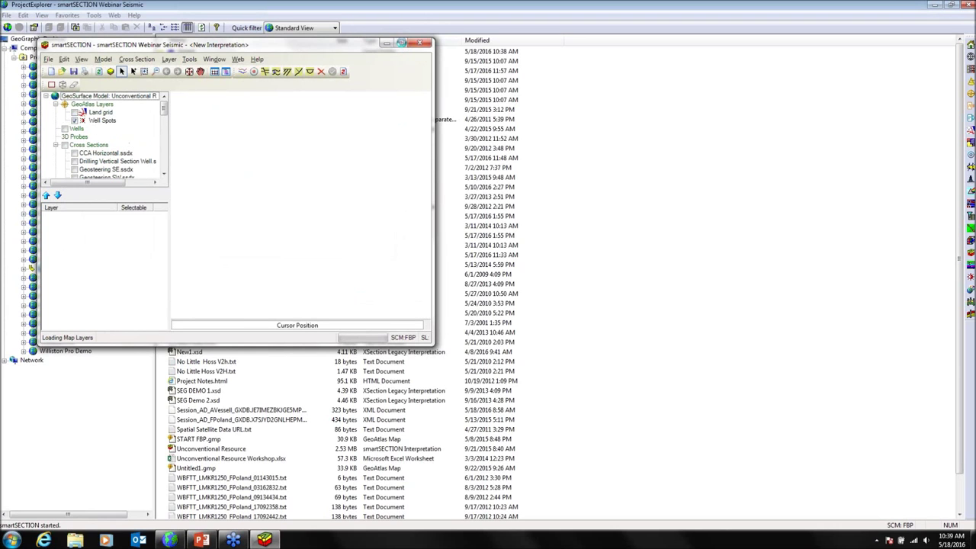
{"action": "left_click", "coordinate": [401, 43]}
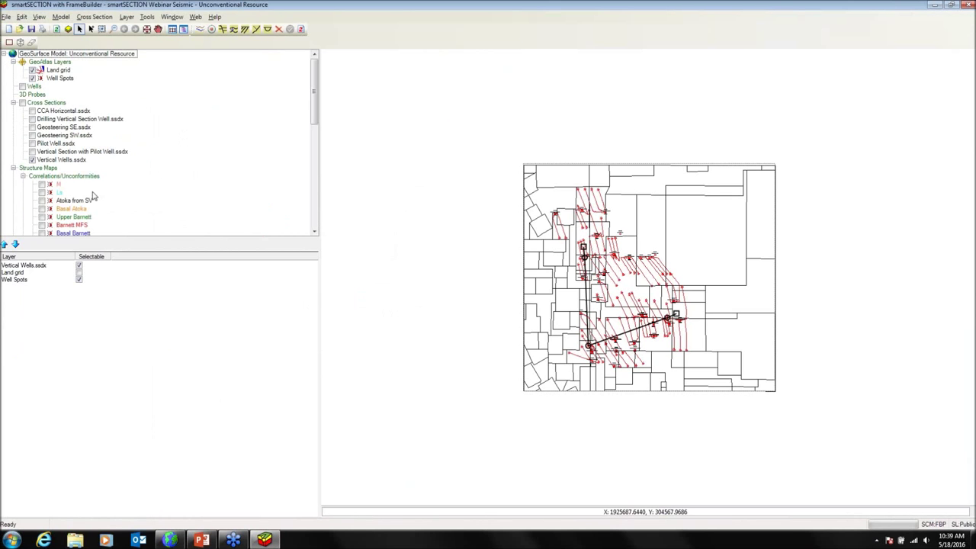
Step: Display the Basal Atoka structure map and try showing well points in its contour options, discarding the option change
{"action": "left_click", "coordinate": [41, 209]}
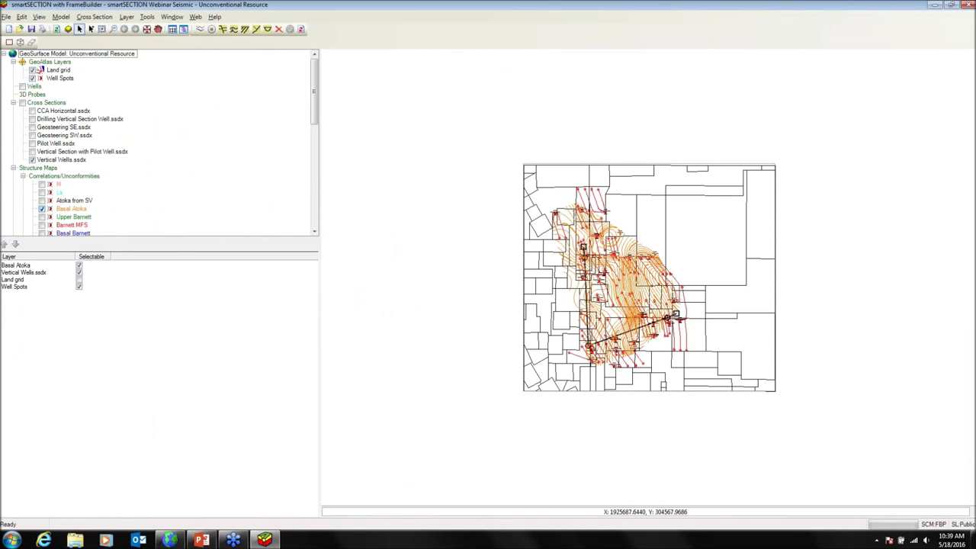
{"action": "right_click", "coordinate": [62, 211]}
{"action": "left_click", "coordinate": [89, 215]}
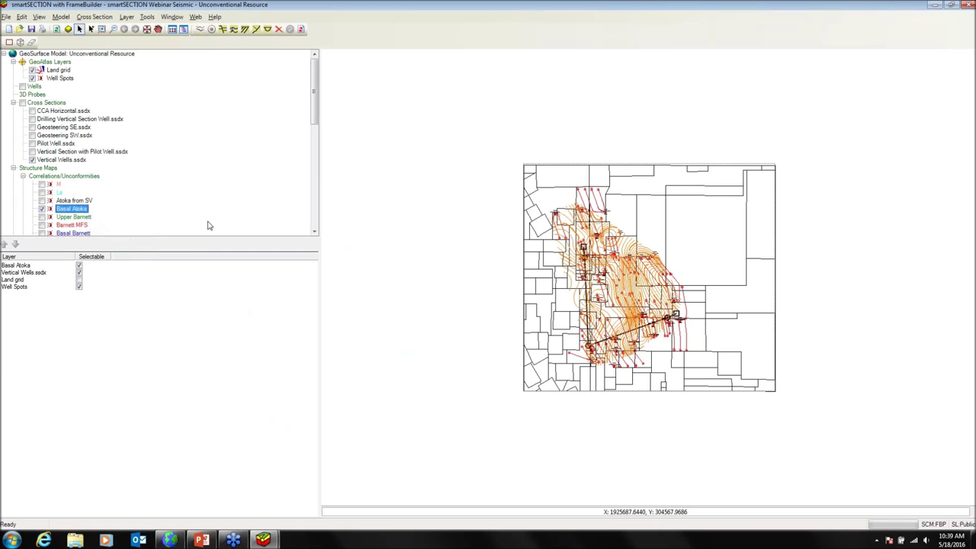
{"action": "left_click", "coordinate": [383, 189]}
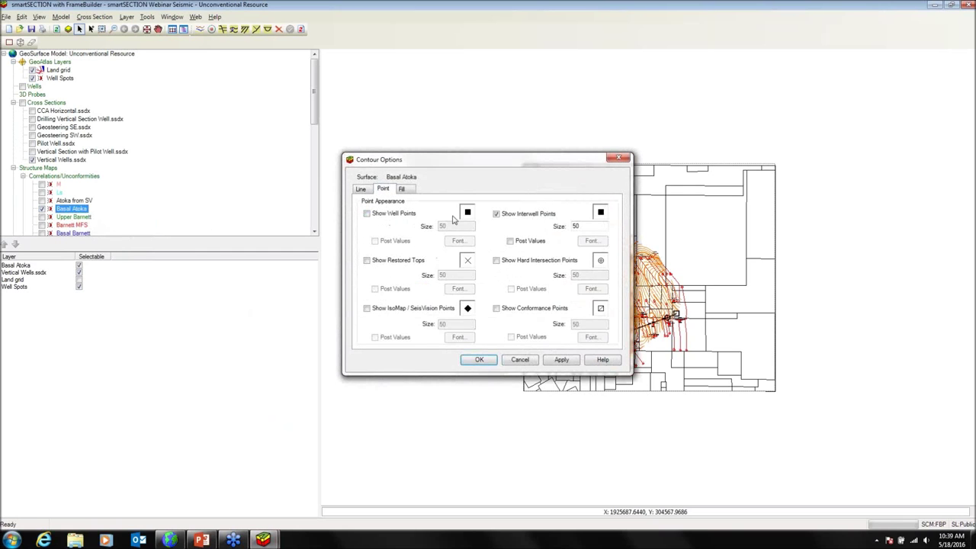
{"action": "left_click", "coordinate": [404, 216]}
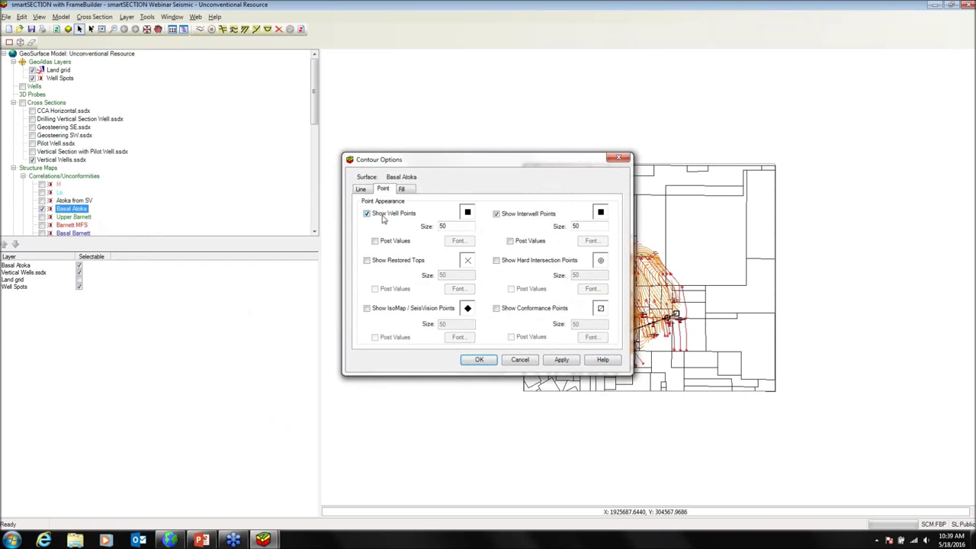
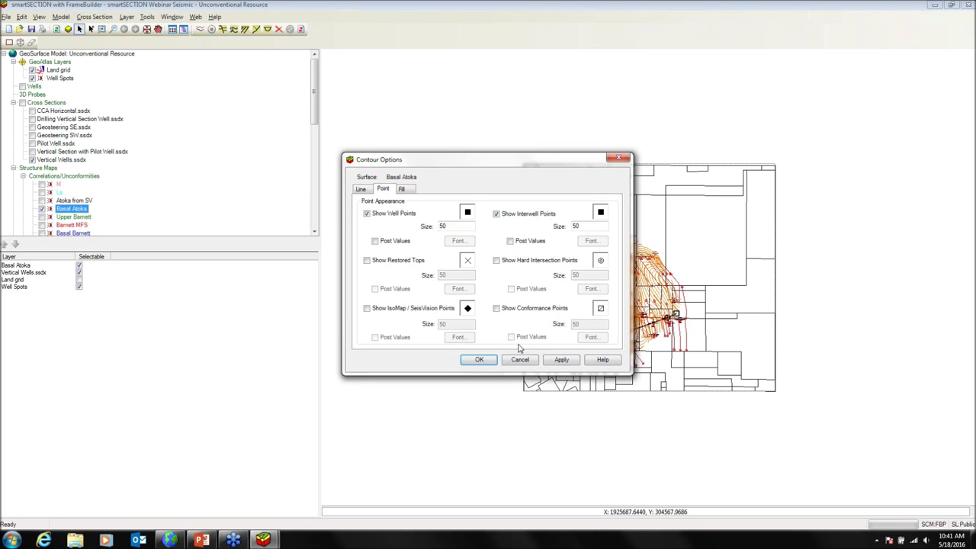
{"action": "left_click", "coordinate": [519, 361]}
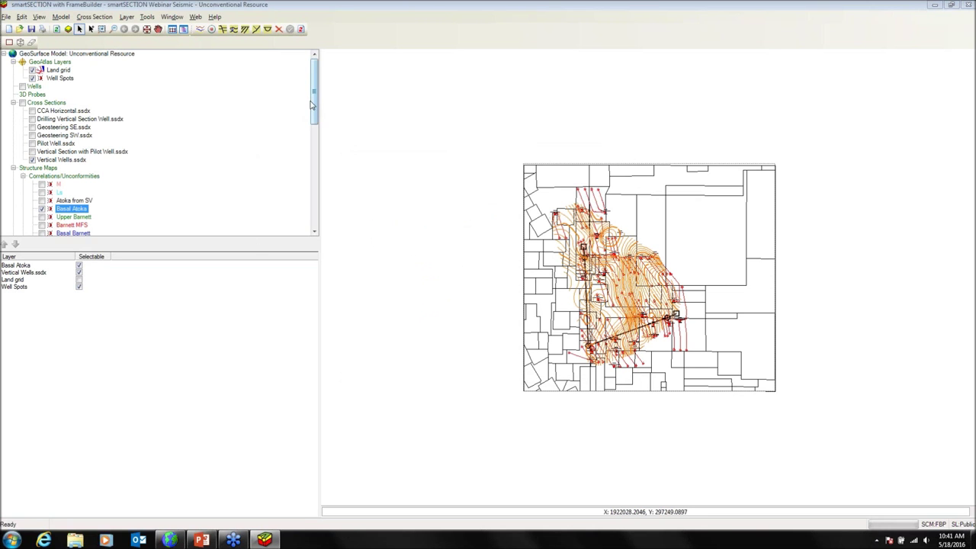
Step: Display the Ellenburger structure map and hide the Basal Atoka structure map
{"action": "left_click_drag", "start_coordinate": [313, 105], "coordinate": [314, 116]}
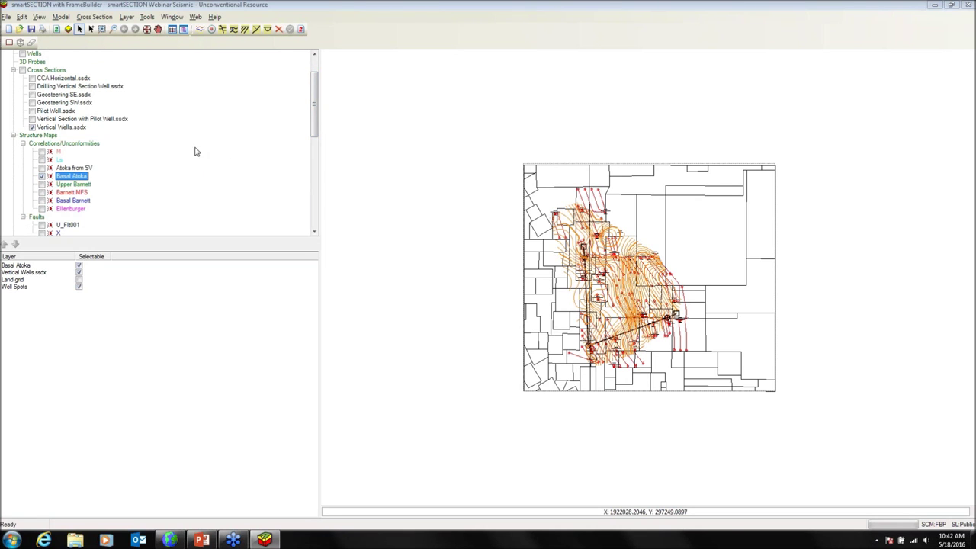
{"action": "left_click", "coordinate": [147, 29]}
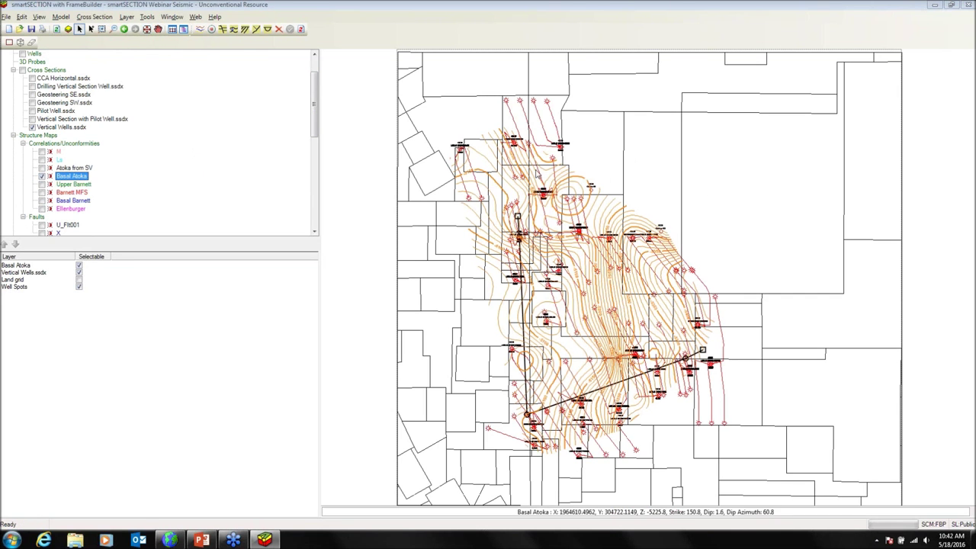
{"action": "left_click", "coordinate": [715, 178]}
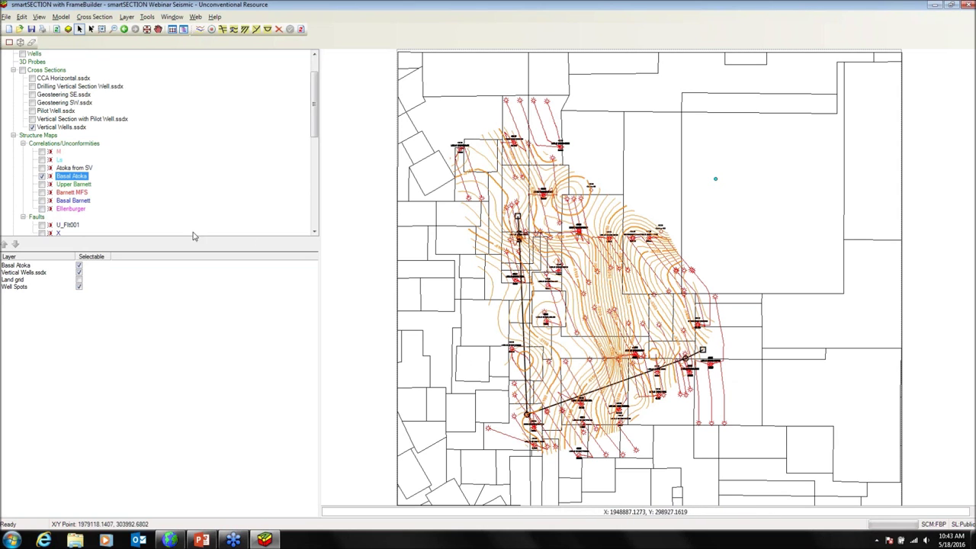
{"action": "left_click", "coordinate": [42, 208]}
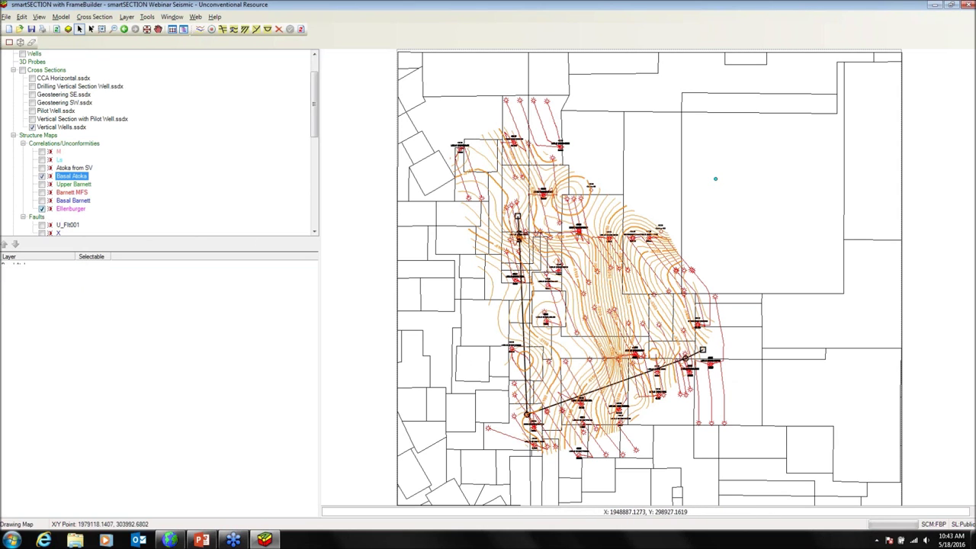
{"action": "left_click", "coordinate": [42, 175]}
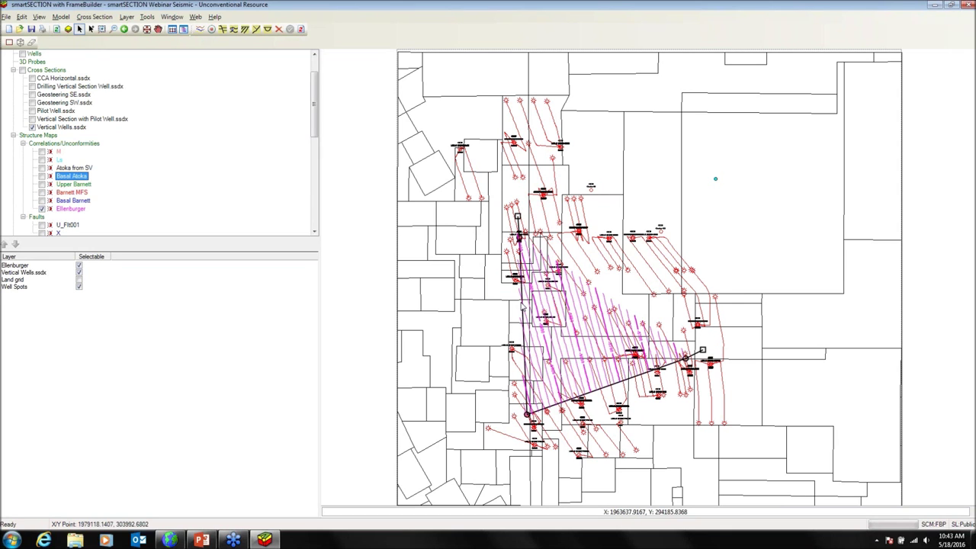
Step: Open the GeoSurface model properties and examine the surface constraints hierarchy of formations under Basal Atoka, Ls and Upper Barnett
{"action": "left_click", "coordinate": [200, 31]}
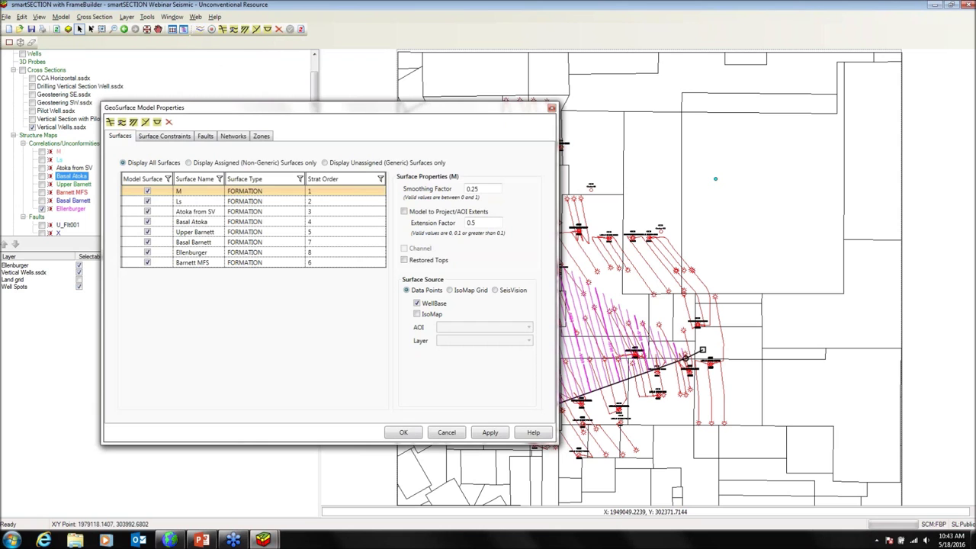
{"action": "left_click", "coordinate": [152, 135]}
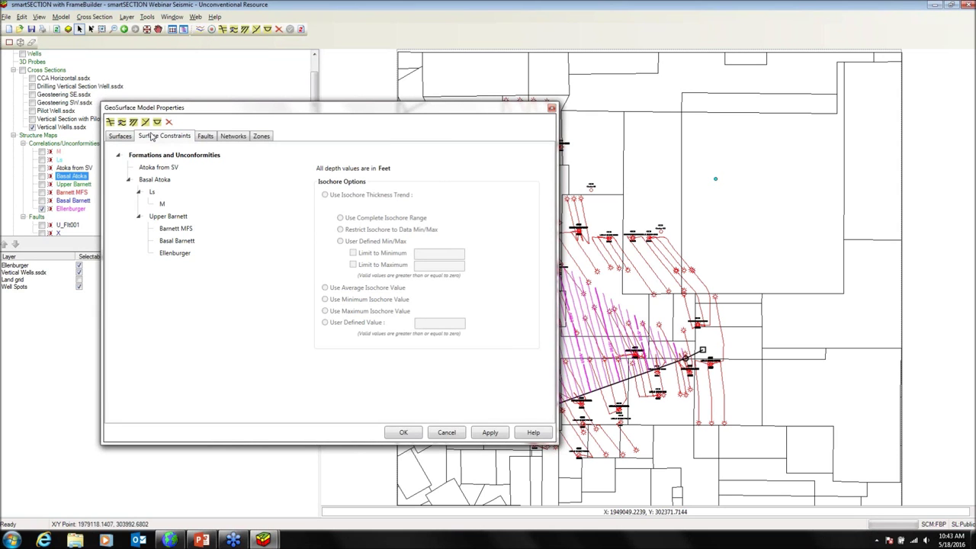
{"action": "left_click", "coordinate": [157, 180]}
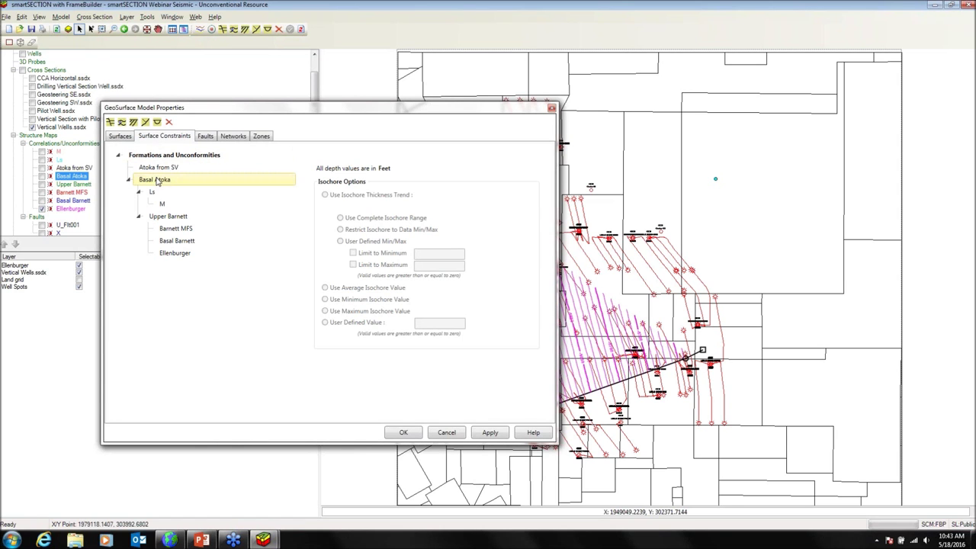
{"action": "left_click", "coordinate": [153, 191]}
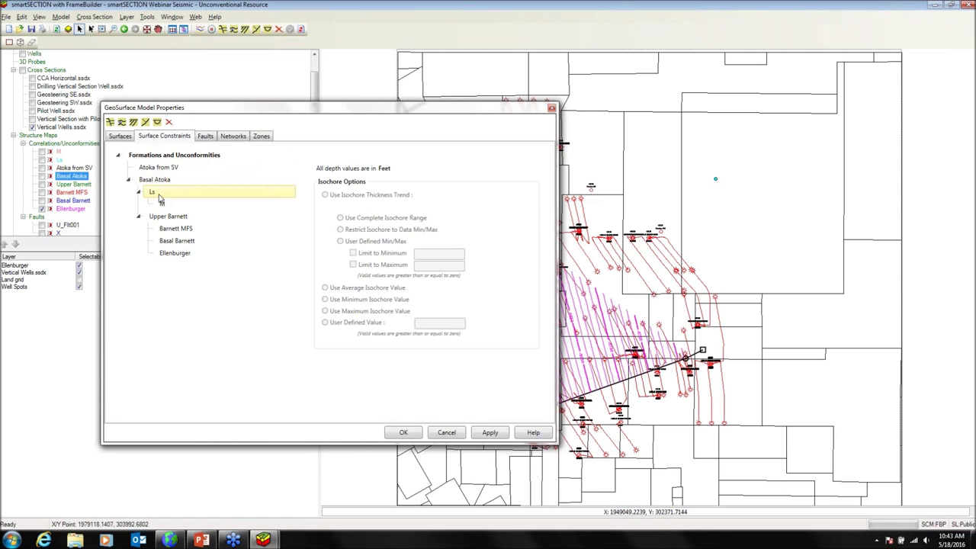
{"action": "left_click", "coordinate": [164, 204]}
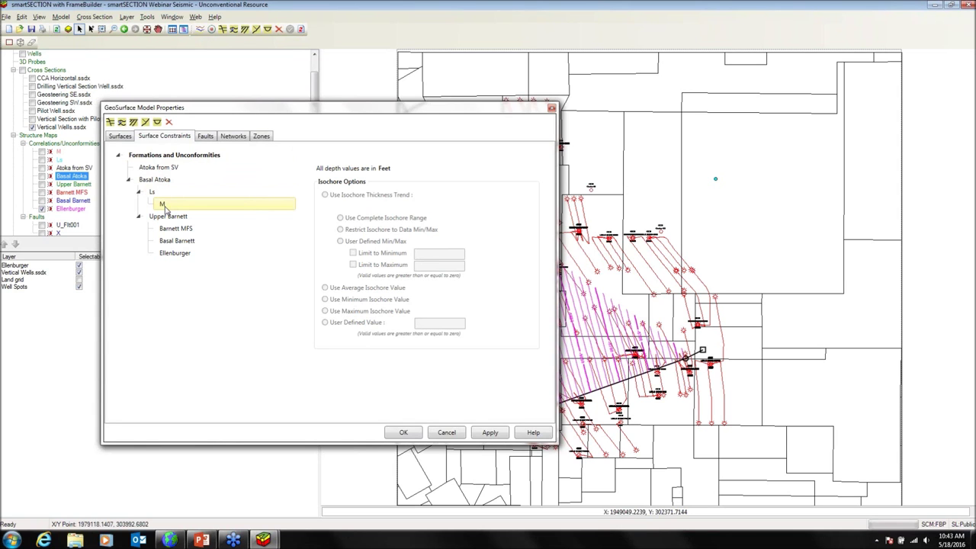
{"action": "left_click", "coordinate": [163, 156]}
{"action": "left_click", "coordinate": [155, 180]}
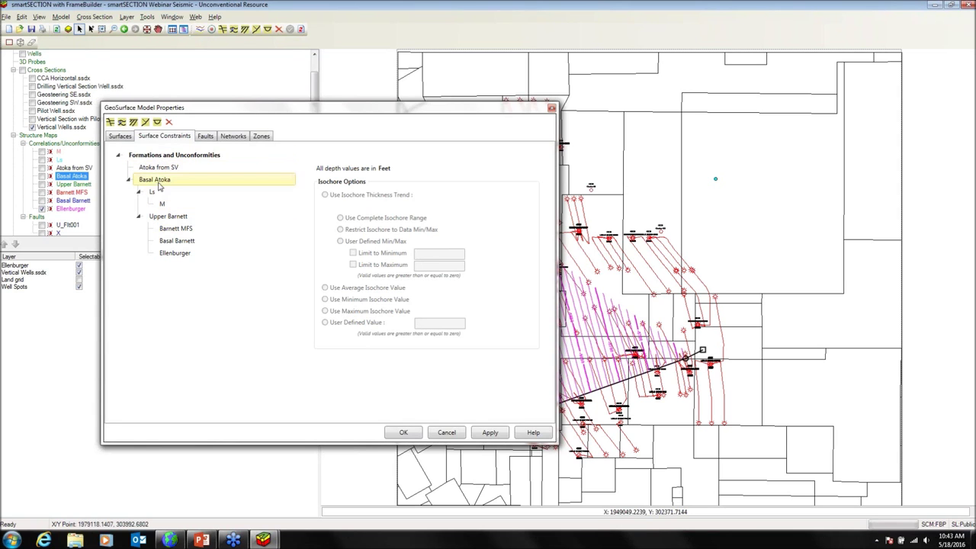
{"action": "left_click", "coordinate": [180, 228]}
{"action": "left_click", "coordinate": [178, 220]}
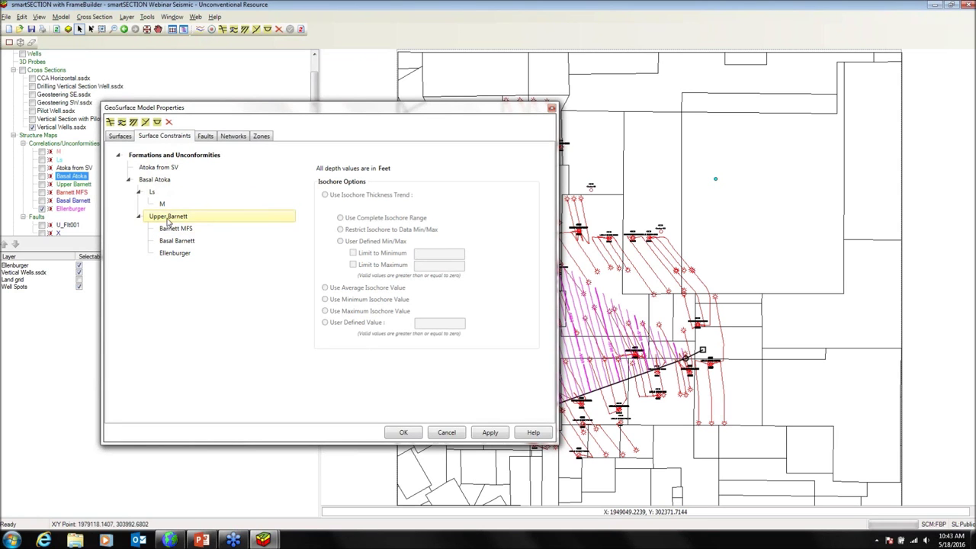
{"action": "left_click", "coordinate": [190, 233]}
{"action": "left_click", "coordinate": [188, 240]}
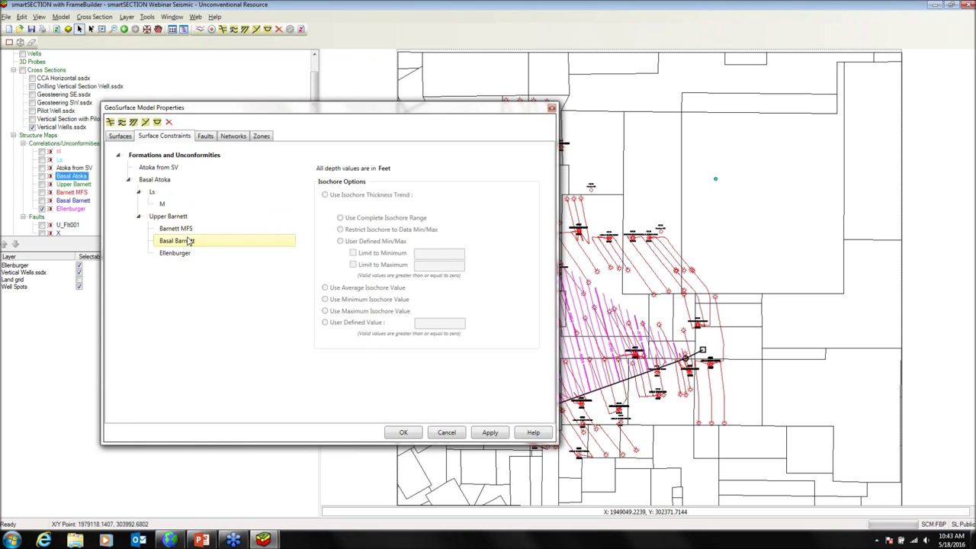
{"action": "left_click", "coordinate": [185, 255]}
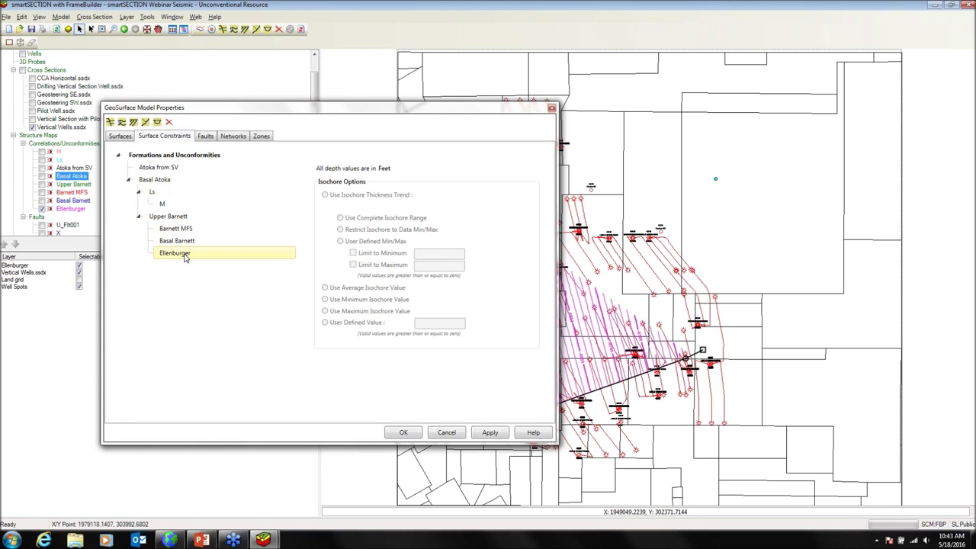
{"action": "left_click", "coordinate": [164, 217]}
{"action": "left_click", "coordinate": [153, 192]}
{"action": "left_click", "coordinate": [157, 181]}
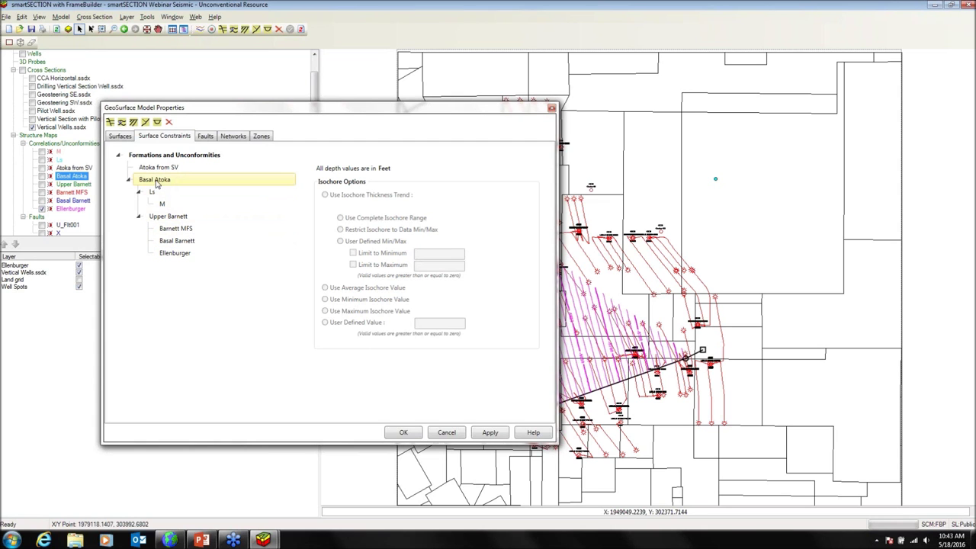
{"action": "left_click", "coordinate": [163, 217]}
{"action": "left_click", "coordinate": [155, 191]}
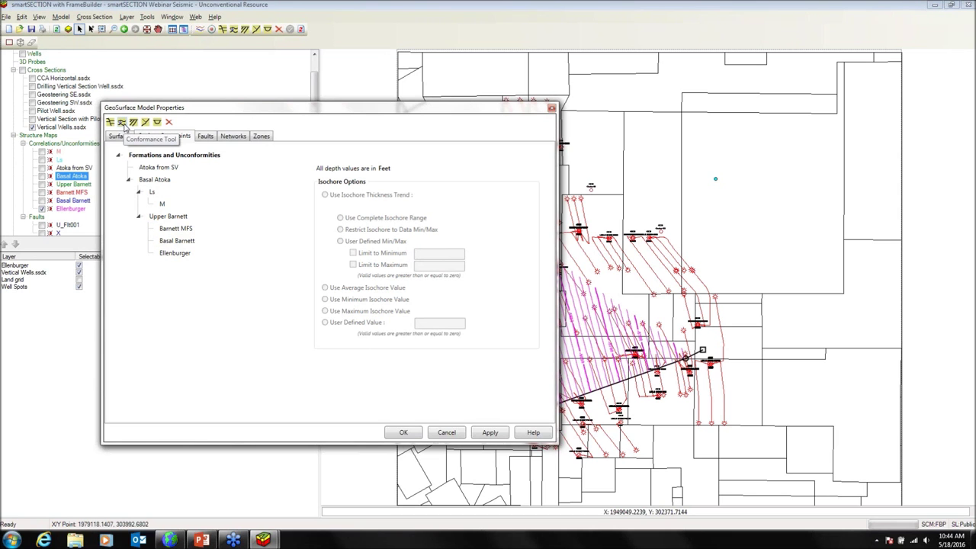
Step: Turn on conformance for the surface model and briefly overlay the Basal Atoka structure map on Ellenburger to compare them
{"action": "left_click_drag", "start_coordinate": [174, 110], "coordinate": [102, 39]}
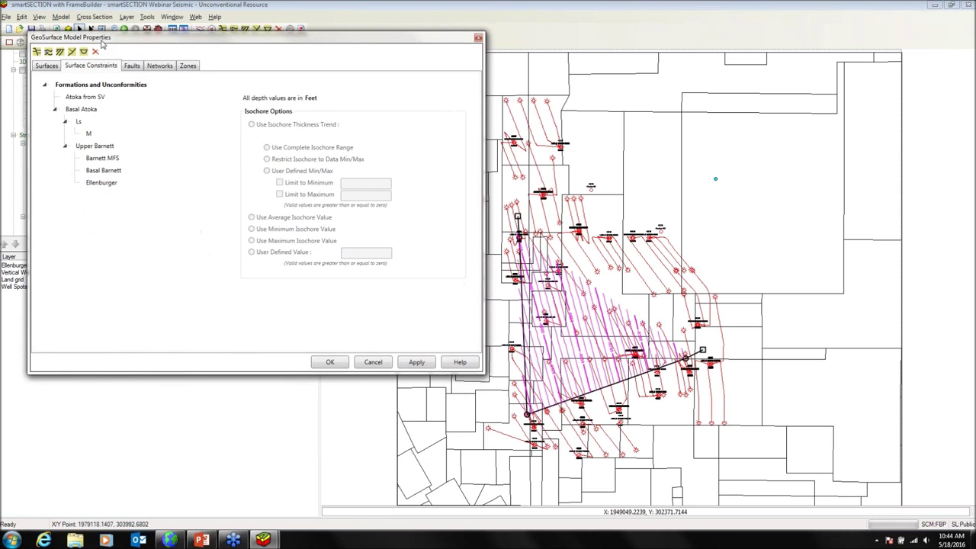
{"action": "left_click", "coordinate": [49, 53]}
{"action": "left_click", "coordinate": [329, 362]}
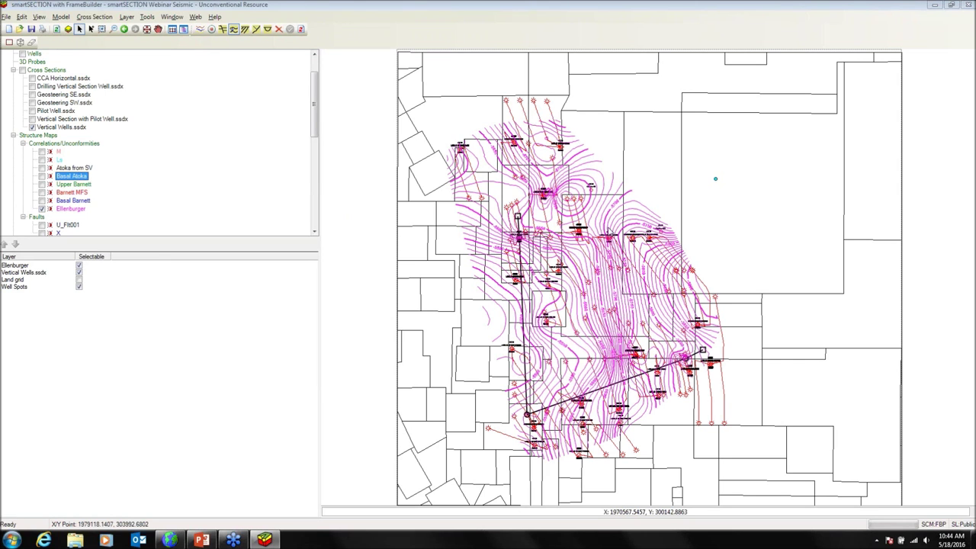
{"action": "left_click", "coordinate": [41, 176]}
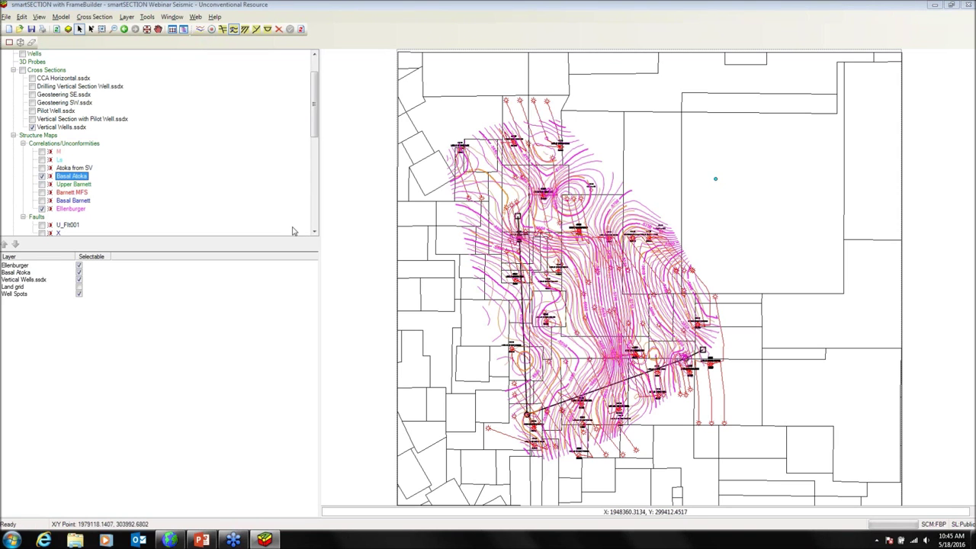
{"action": "left_click", "coordinate": [43, 176]}
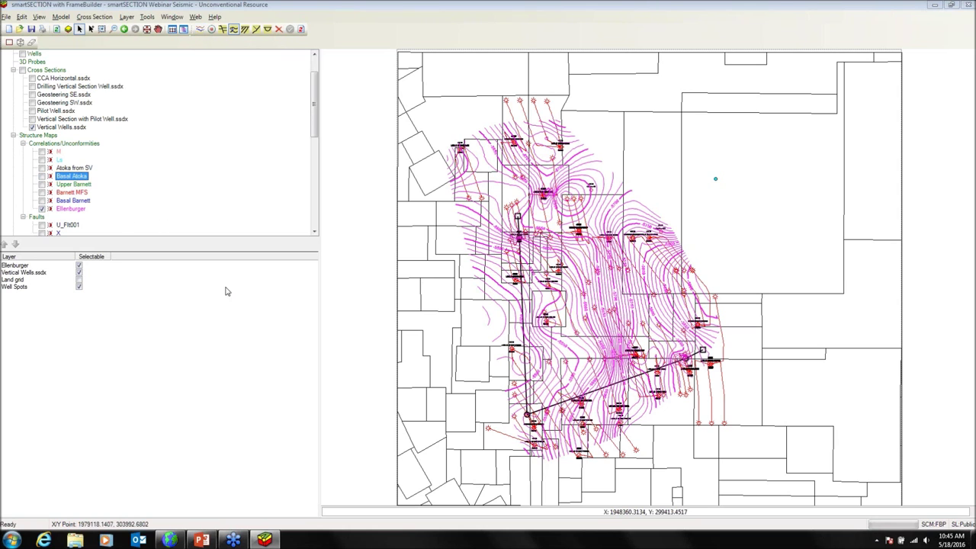
Step: Open the Vertical Wells cross section maximized, fit it to the window, and turn off conformance after checking the Basal Atoka surface
{"action": "double_click", "coordinate": [68, 127]}
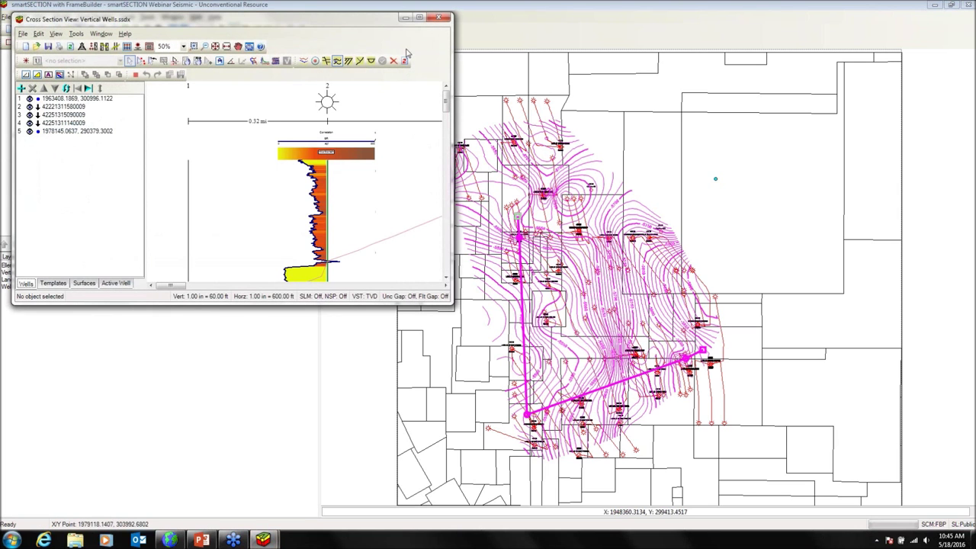
{"action": "left_click", "coordinate": [418, 16]}
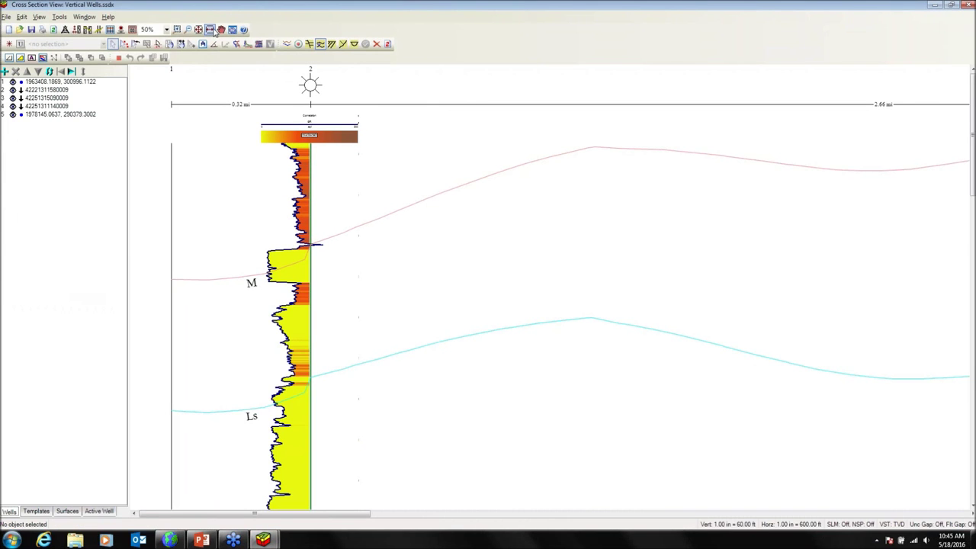
{"action": "left_click", "coordinate": [209, 29]}
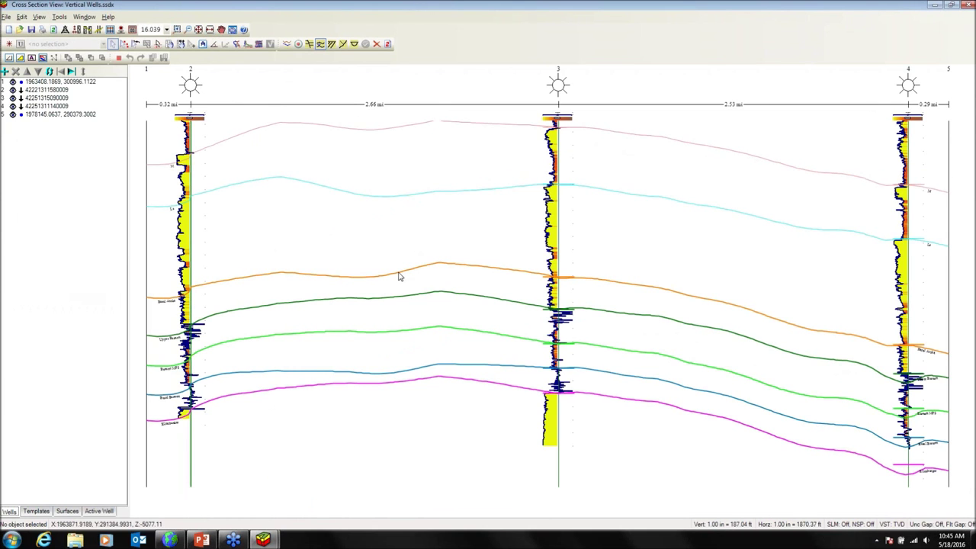
{"action": "left_click", "coordinate": [398, 272]}
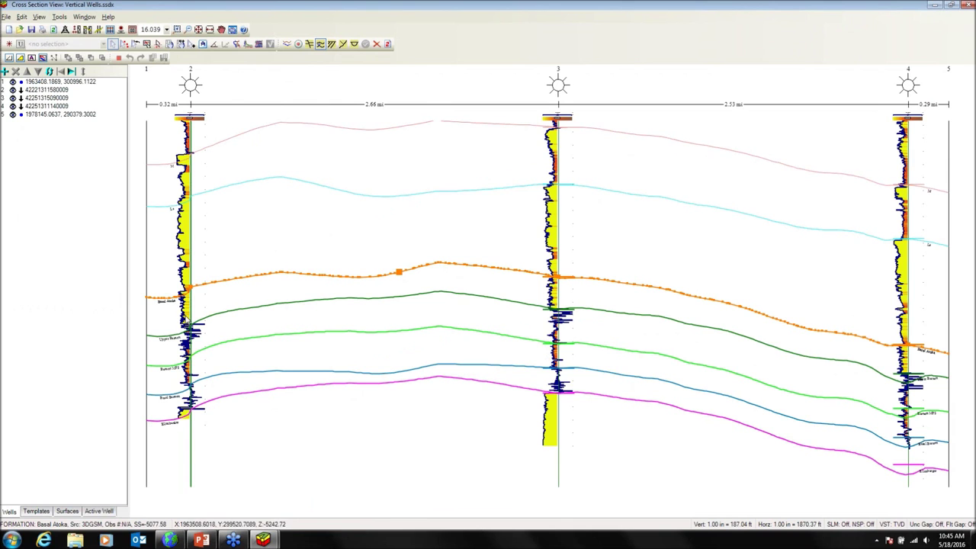
{"action": "left_click", "coordinate": [318, 44]}
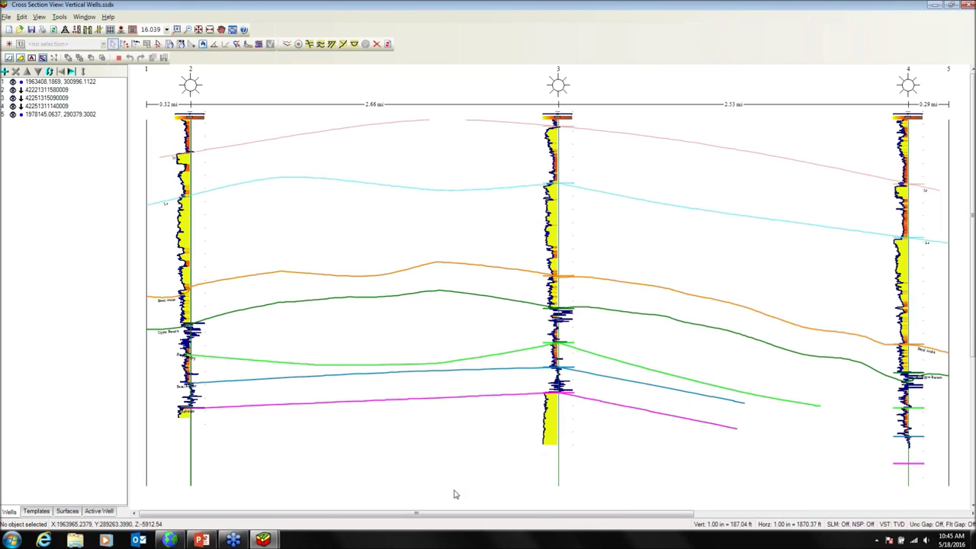
Step: Return to the model's map window and replace the displayed Ellenburger structure map with Atoka from SV
{"action": "mouse_move", "coordinate": [263, 540]}
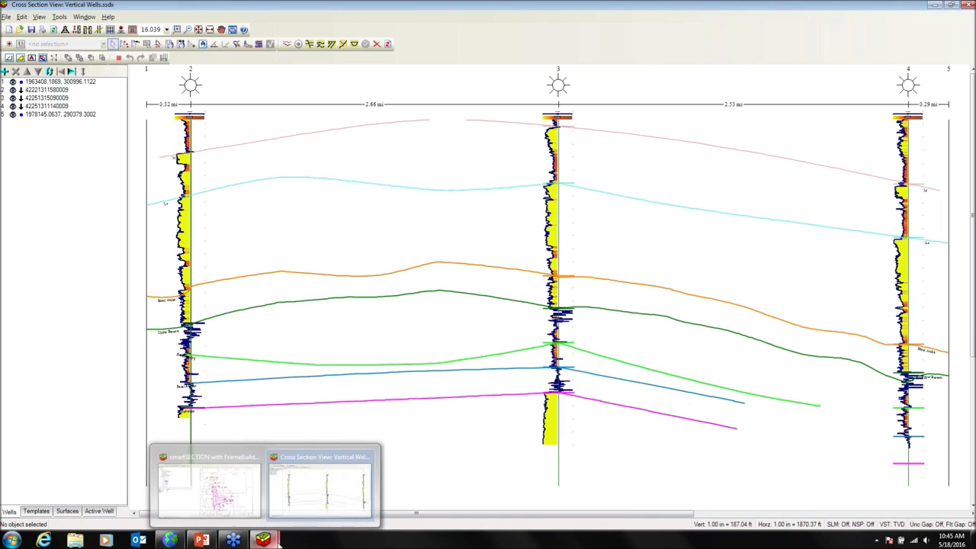
{"action": "left_click", "coordinate": [241, 509]}
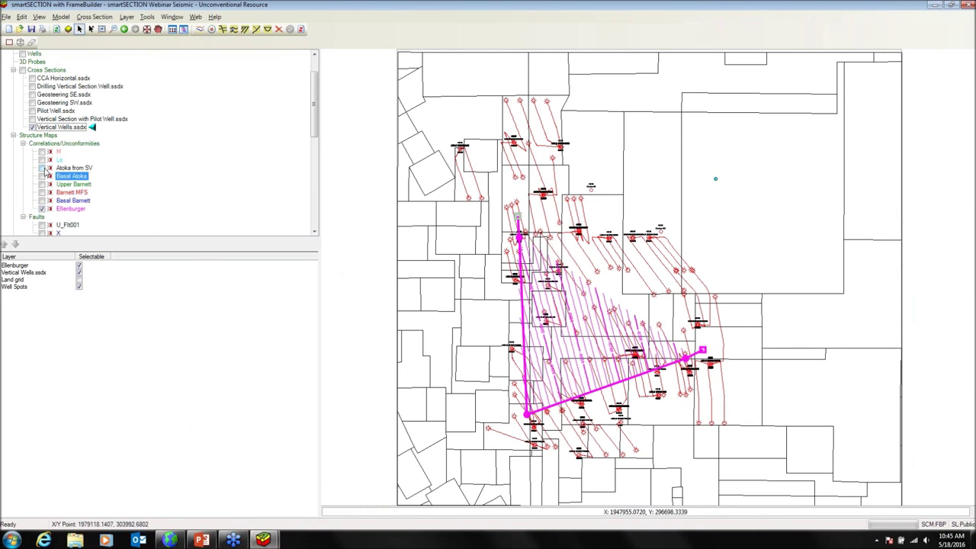
{"action": "left_click", "coordinate": [42, 208]}
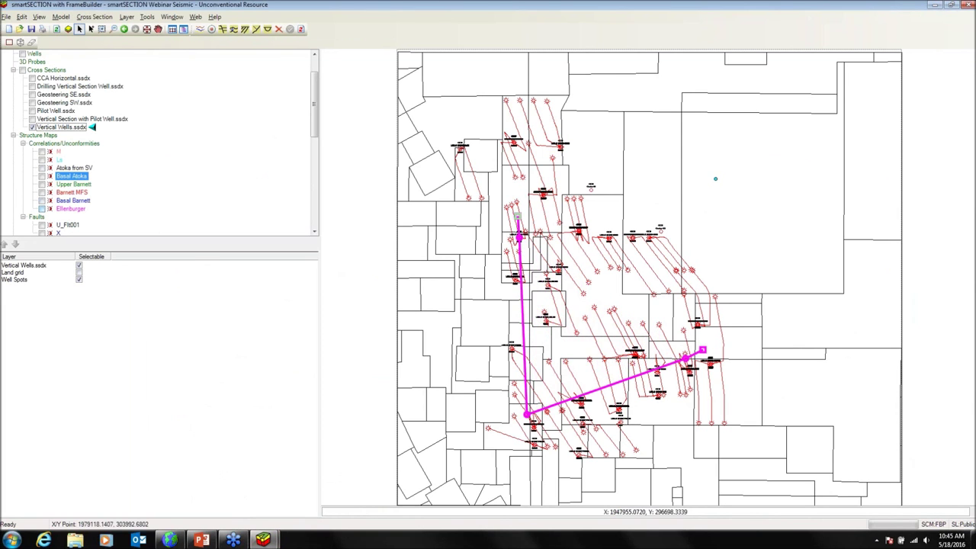
{"action": "left_click", "coordinate": [42, 169]}
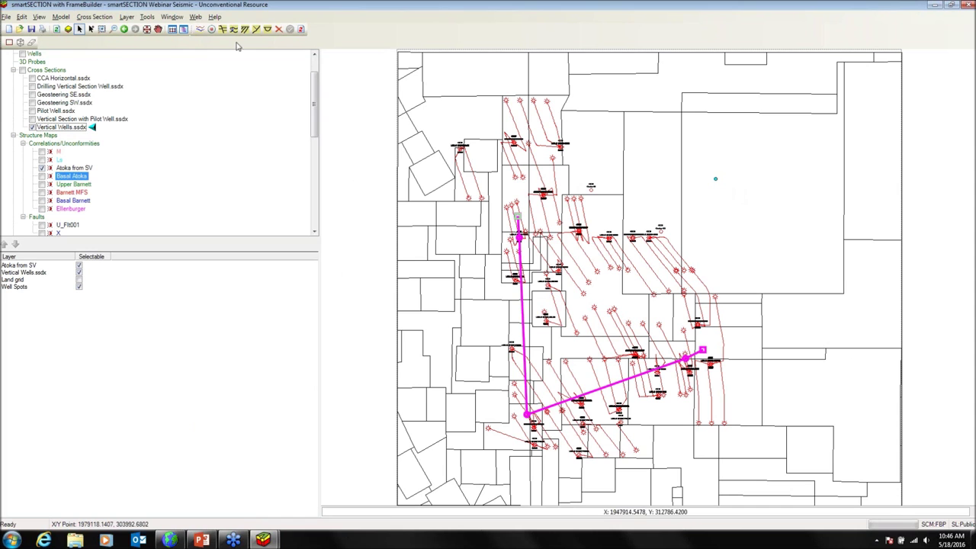
Step: Set the Atoka from SV surface source to SeisVision with interpretation Bshale, horizon A_Smooth3 and 3D seismic survey Lil_Hoss_3d
{"action": "left_click", "coordinate": [201, 31]}
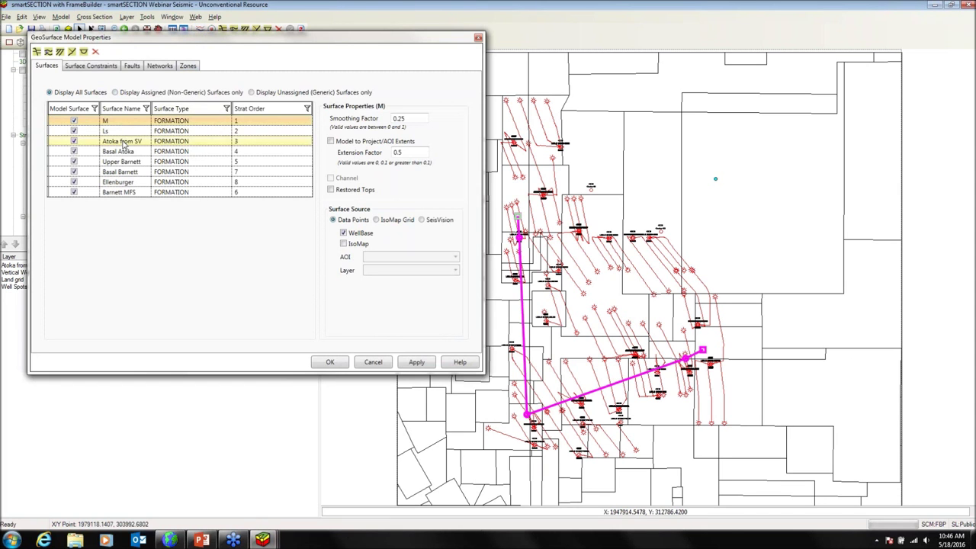
{"action": "left_click", "coordinate": [126, 143]}
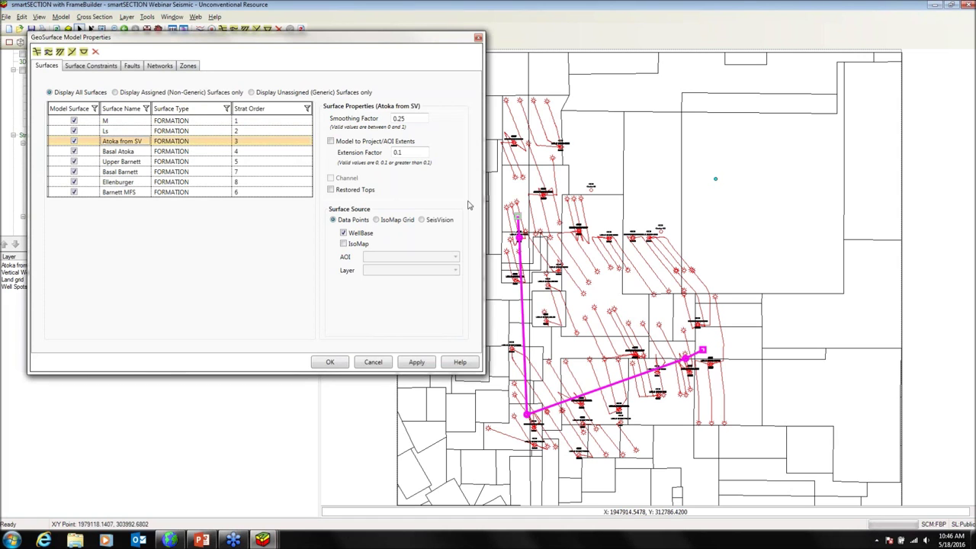
{"action": "left_click", "coordinate": [376, 221]}
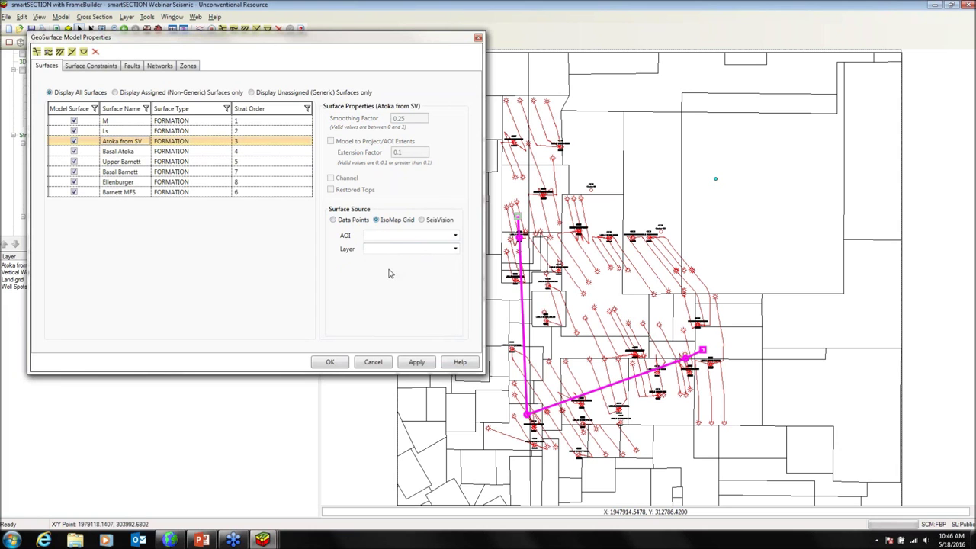
{"action": "left_click", "coordinate": [424, 220]}
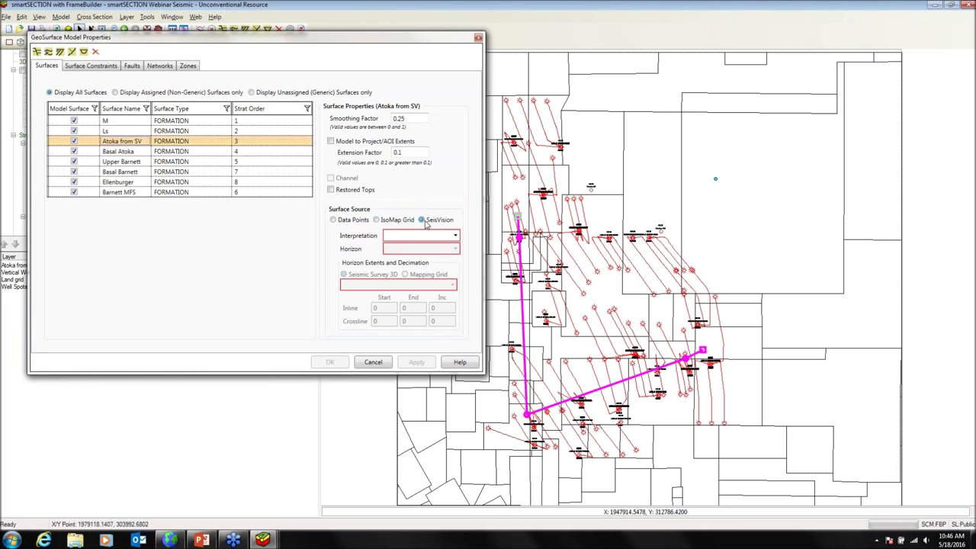
{"action": "left_click", "coordinate": [454, 235]}
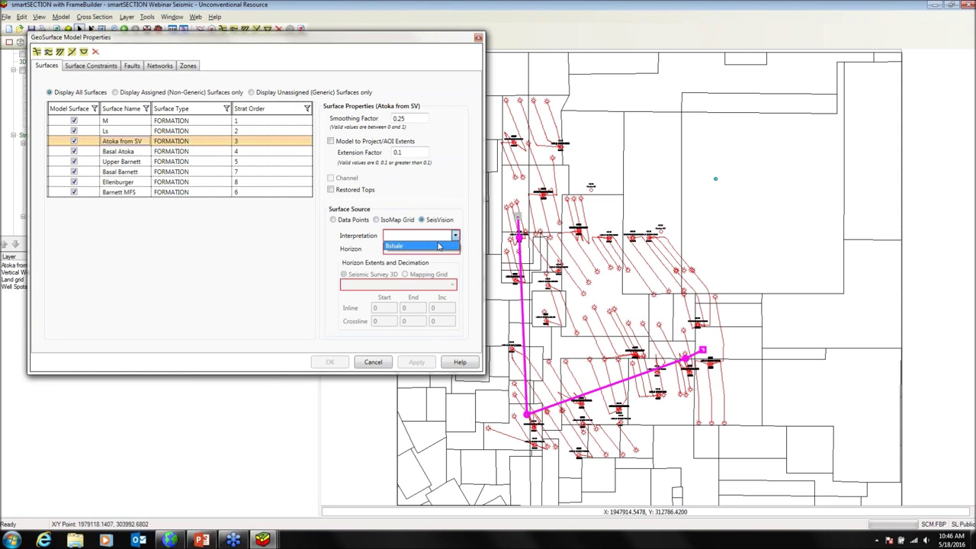
{"action": "left_click", "coordinate": [444, 247]}
{"action": "left_click", "coordinate": [454, 249]}
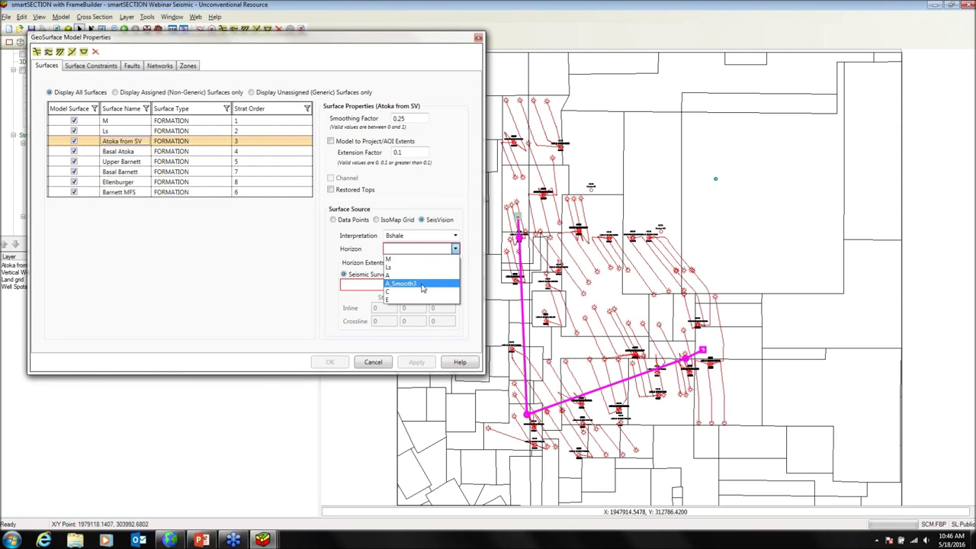
{"action": "left_click", "coordinate": [411, 287]}
{"action": "left_click", "coordinate": [452, 285]}
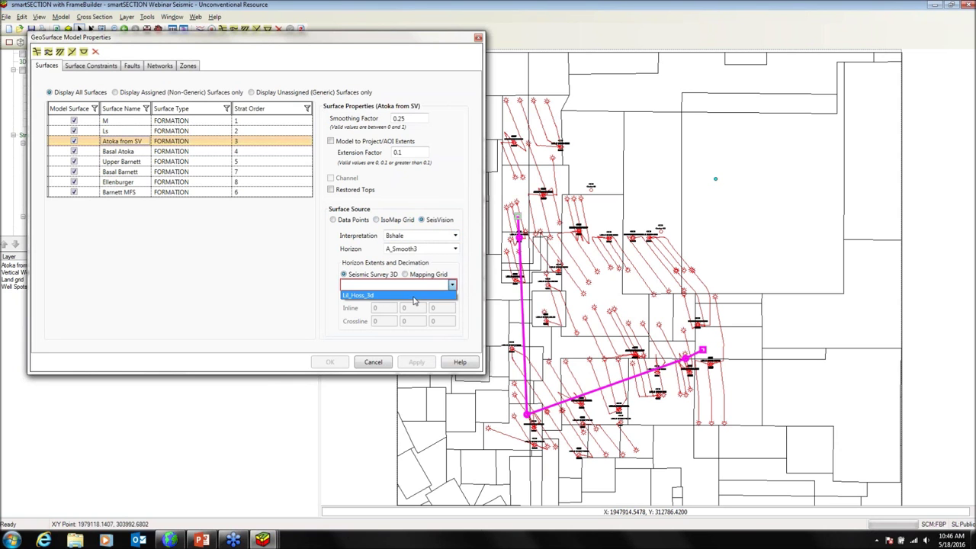
{"action": "left_click", "coordinate": [412, 295]}
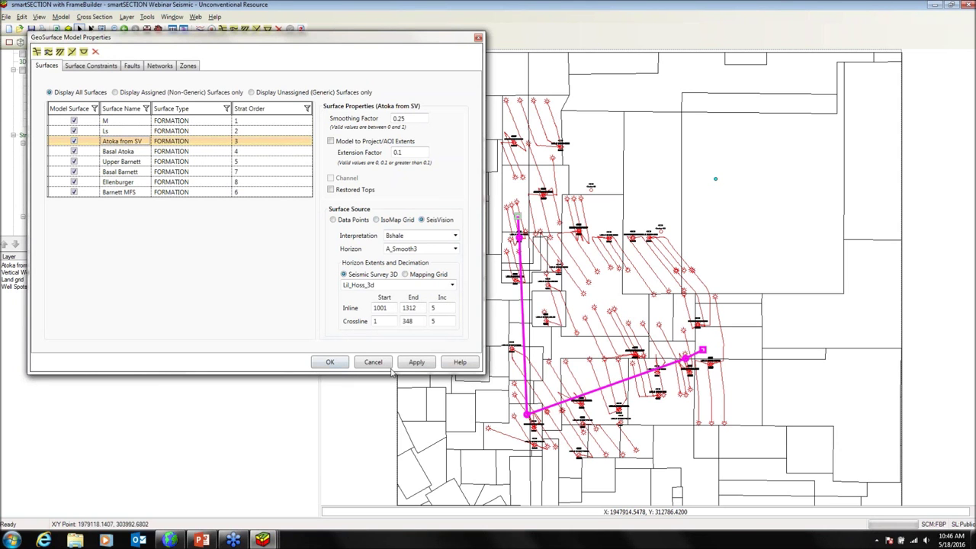
{"action": "left_click", "coordinate": [330, 362]}
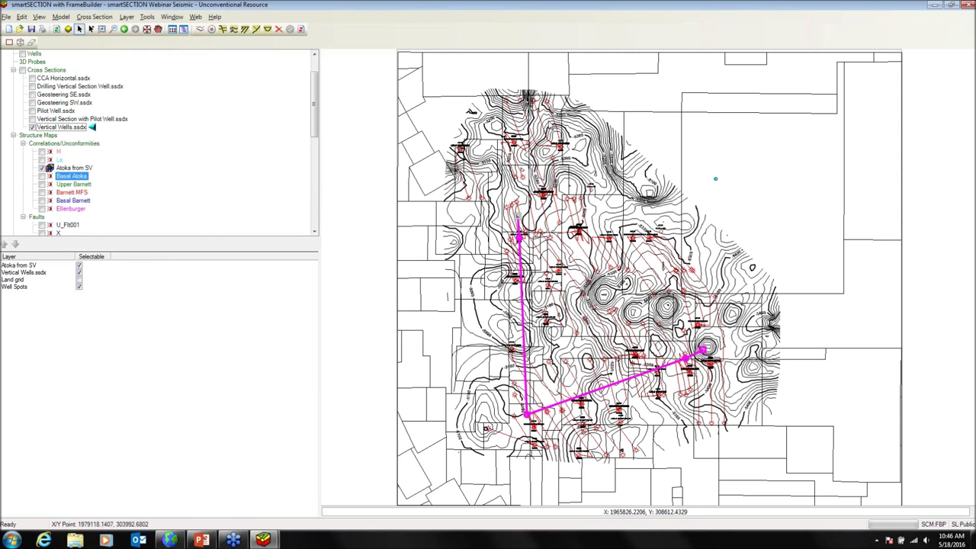
Step: Constrain the Basal Atoka surface to Atoka from SV in the model's surface constraints, using the isochore thickness trend with the complete range
{"action": "left_click", "coordinate": [62, 168]}
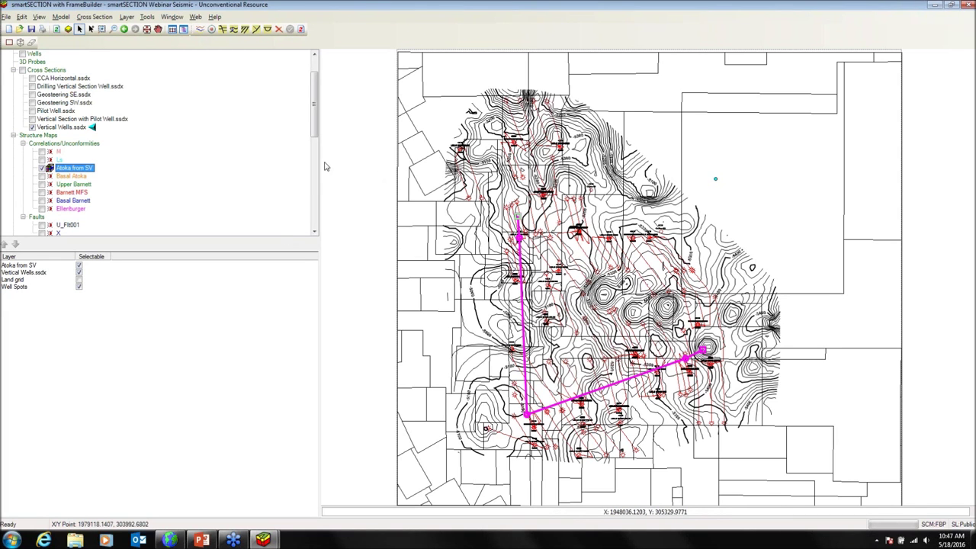
{"action": "left_click", "coordinate": [42, 176]}
{"action": "left_click", "coordinate": [44, 209]}
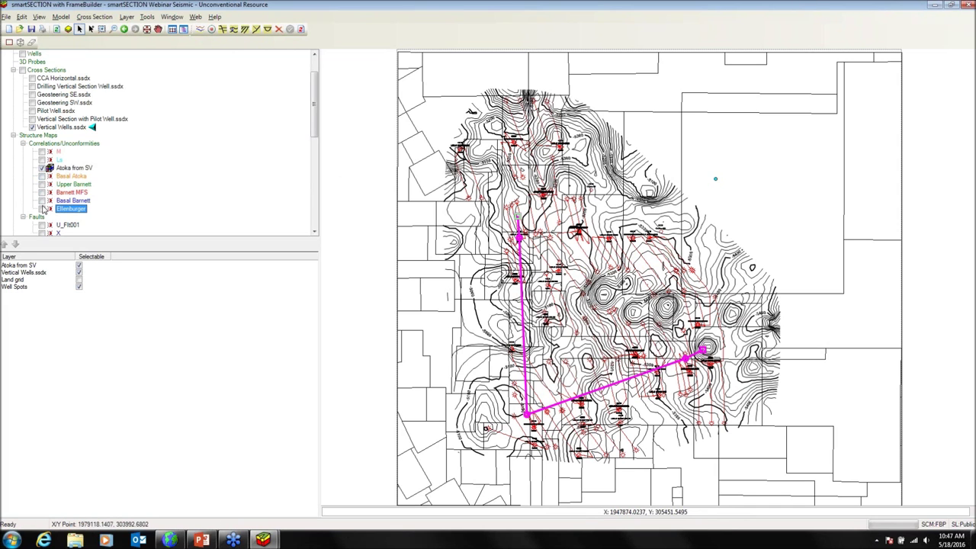
{"action": "left_click", "coordinate": [200, 30]}
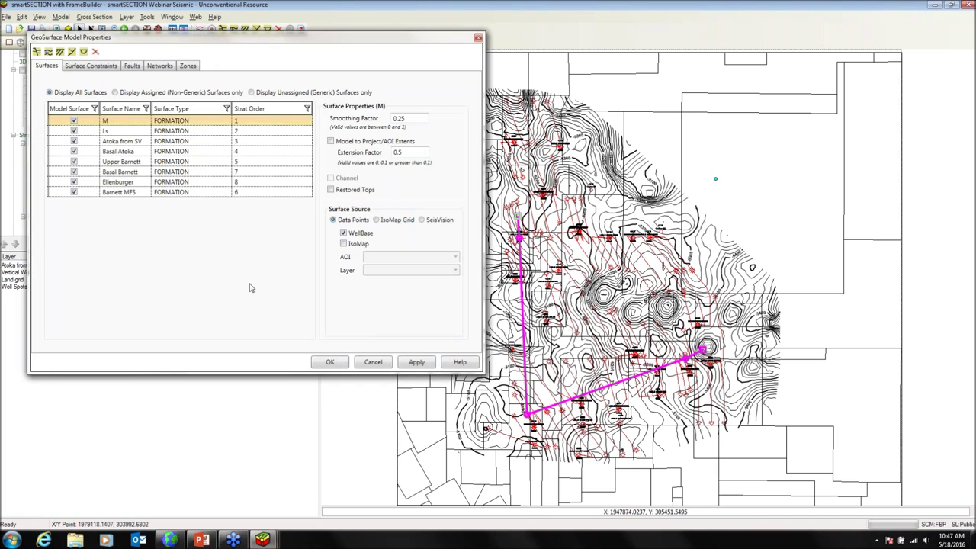
{"action": "left_click", "coordinate": [91, 67]}
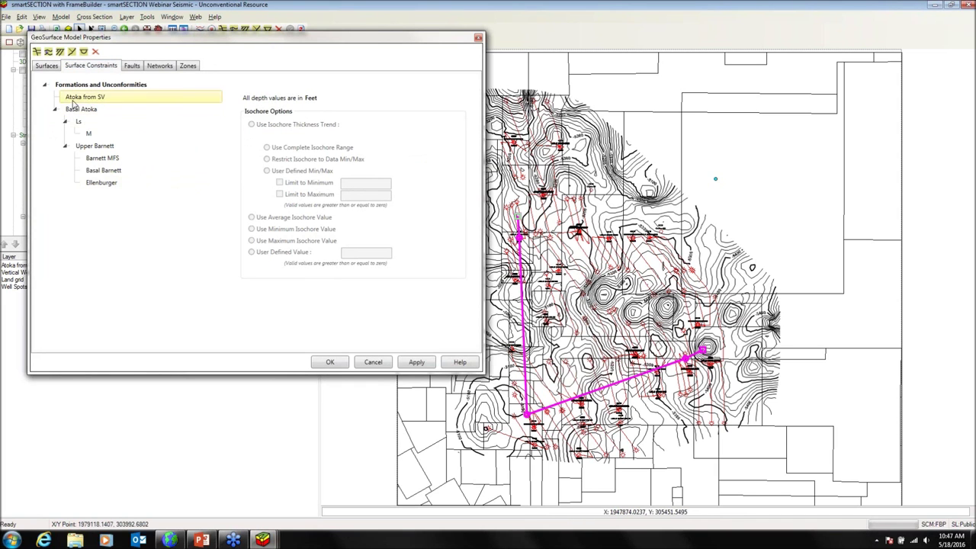
{"action": "left_click_drag", "start_coordinate": [88, 110], "coordinate": [93, 98]}
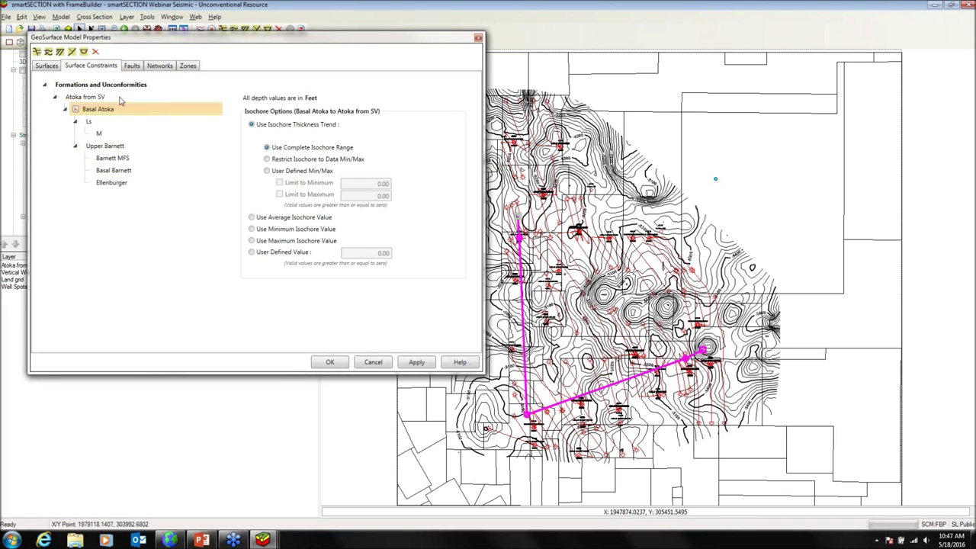
{"action": "left_click", "coordinate": [343, 366]}
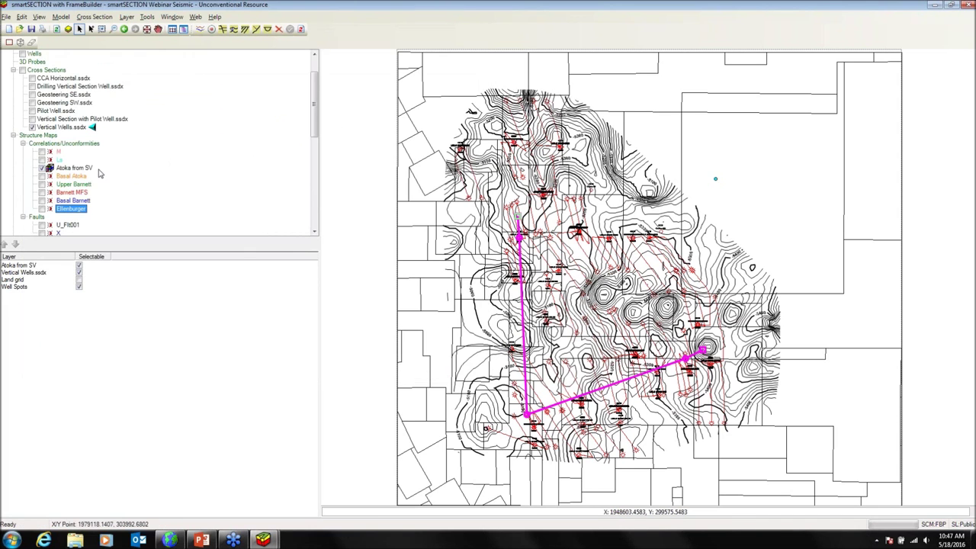
Step: Overlay the Basal Atoka structure map on Atoka from SV with conformance turned on, and switch to the Vertical Wells cross section
{"action": "left_click", "coordinate": [42, 176]}
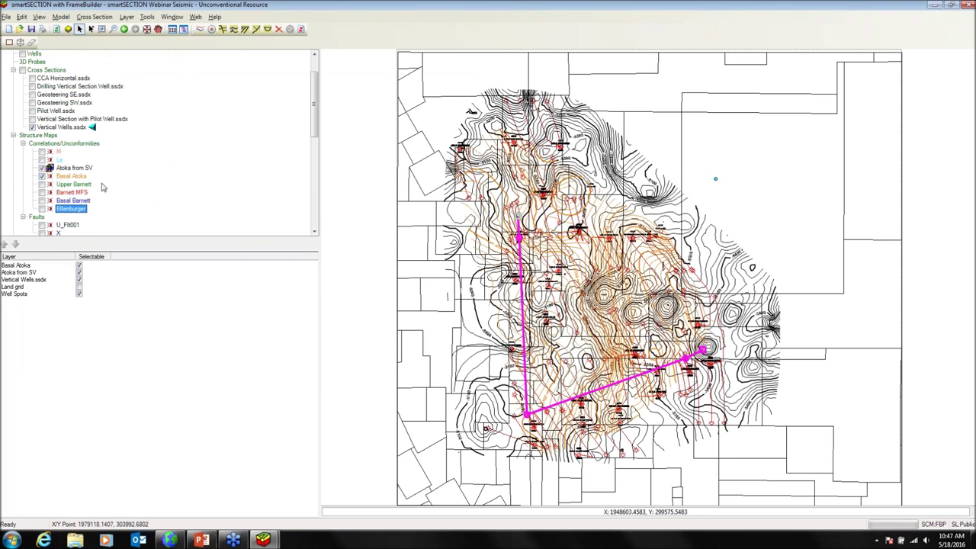
{"action": "left_click", "coordinate": [233, 31]}
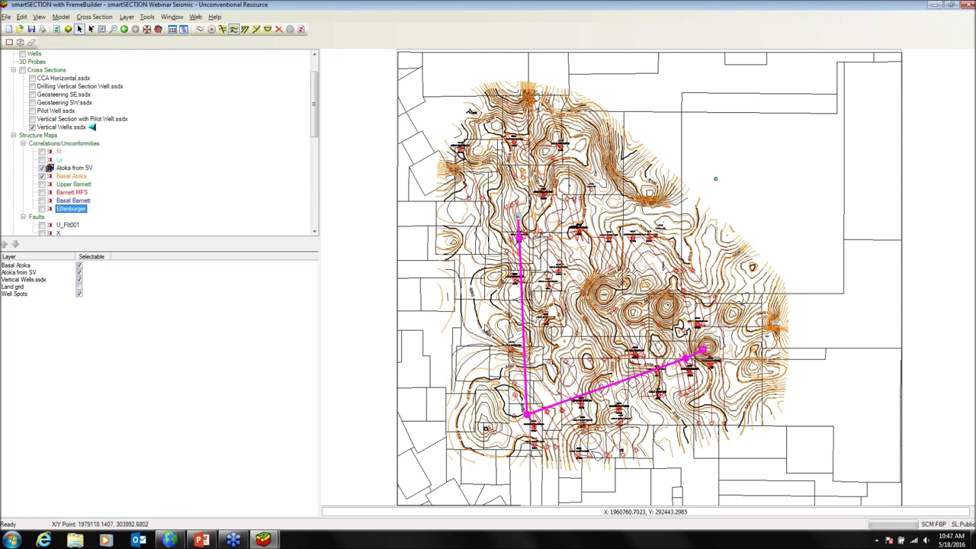
{"action": "mouse_move", "coordinate": [263, 540]}
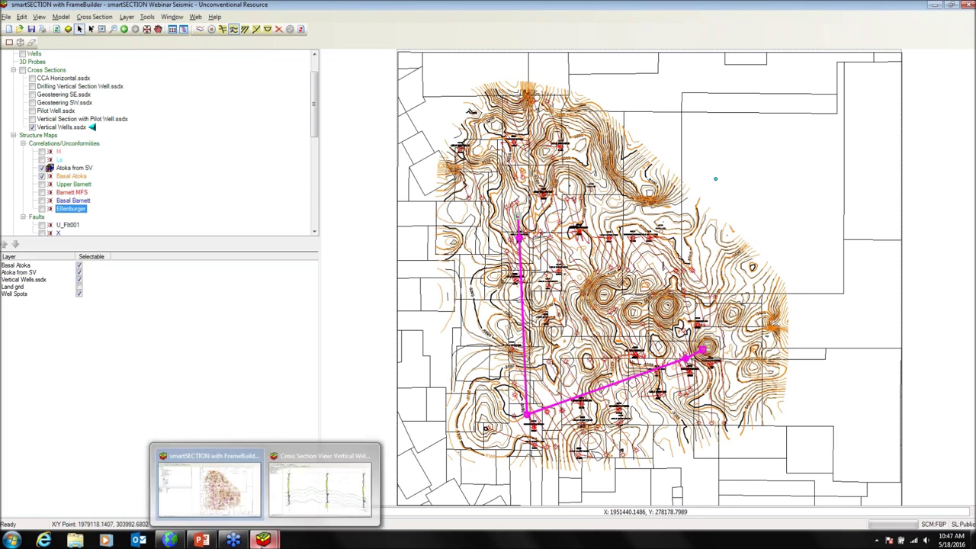
{"action": "left_click", "coordinate": [309, 503]}
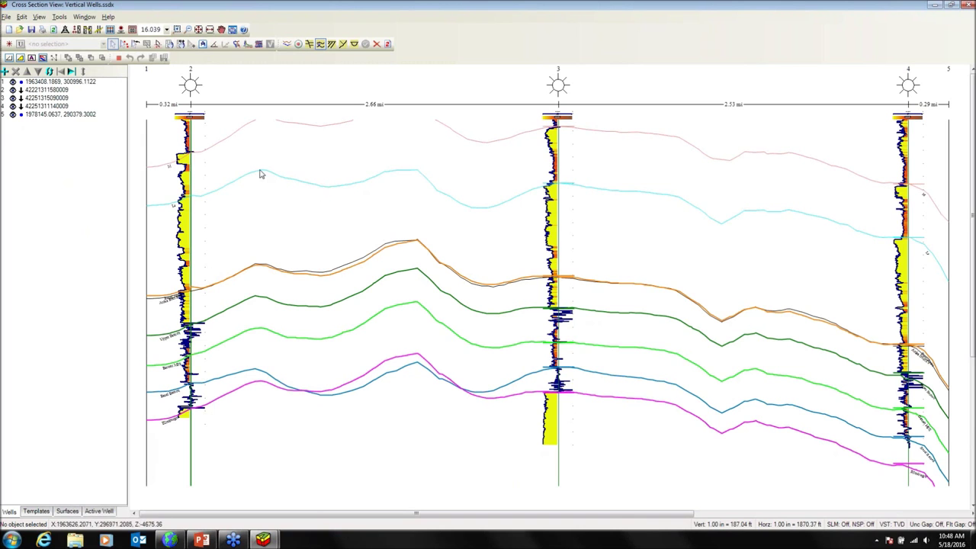
Step: Review the seismic backdrop options for the 3D Bshale interpretation and turn on the seismic backdrop in the Vertical Wells cross section
{"action": "right_click", "coordinate": [280, 213]}
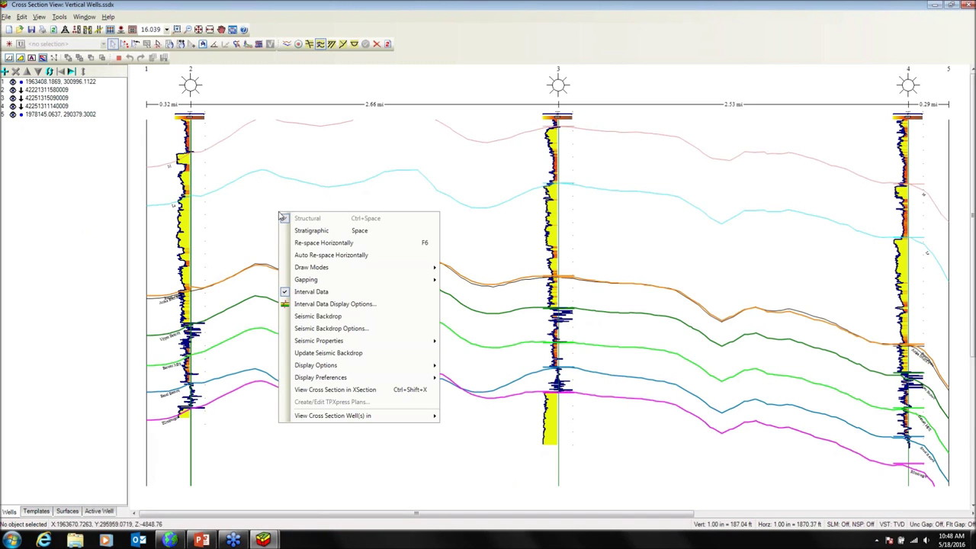
{"action": "left_click", "coordinate": [327, 329]}
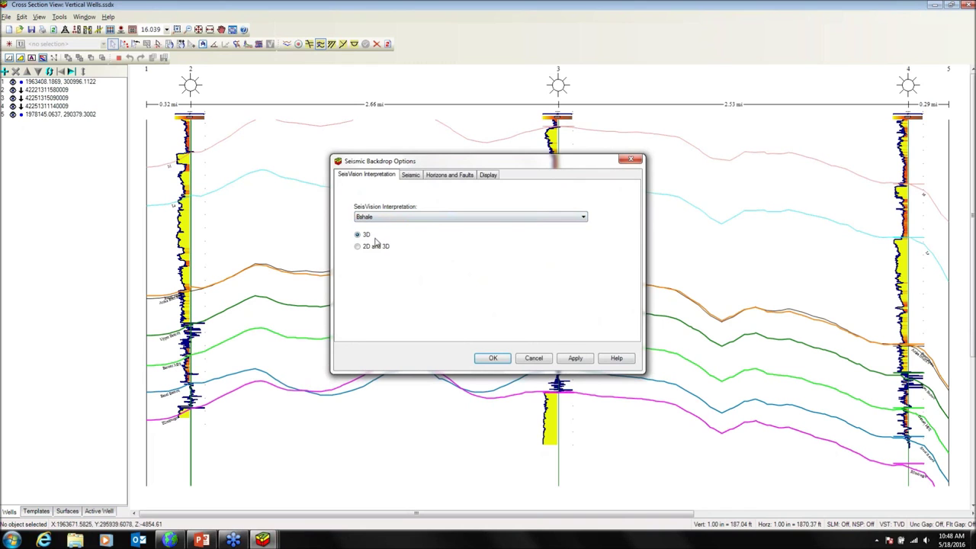
{"action": "left_click", "coordinate": [408, 180]}
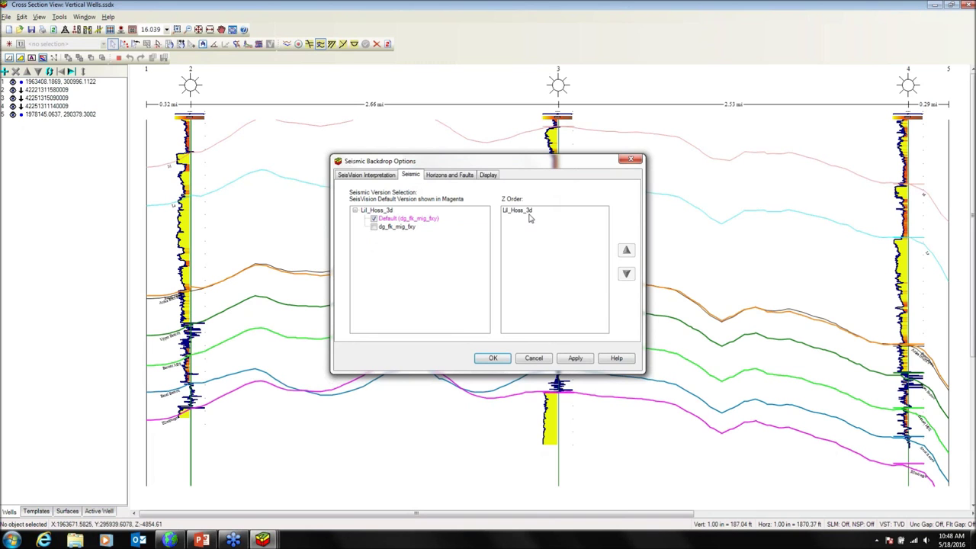
{"action": "left_click", "coordinate": [451, 180]}
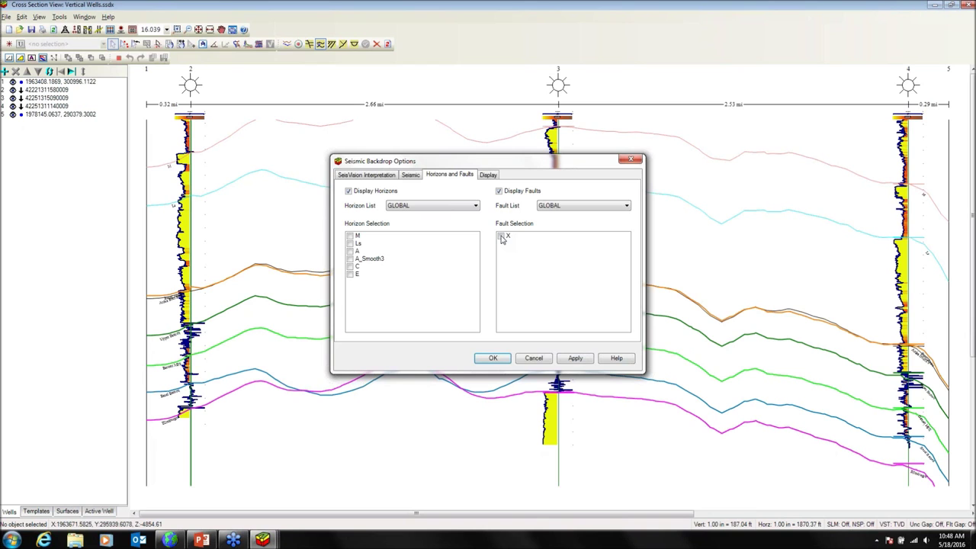
{"action": "left_click", "coordinate": [488, 174]}
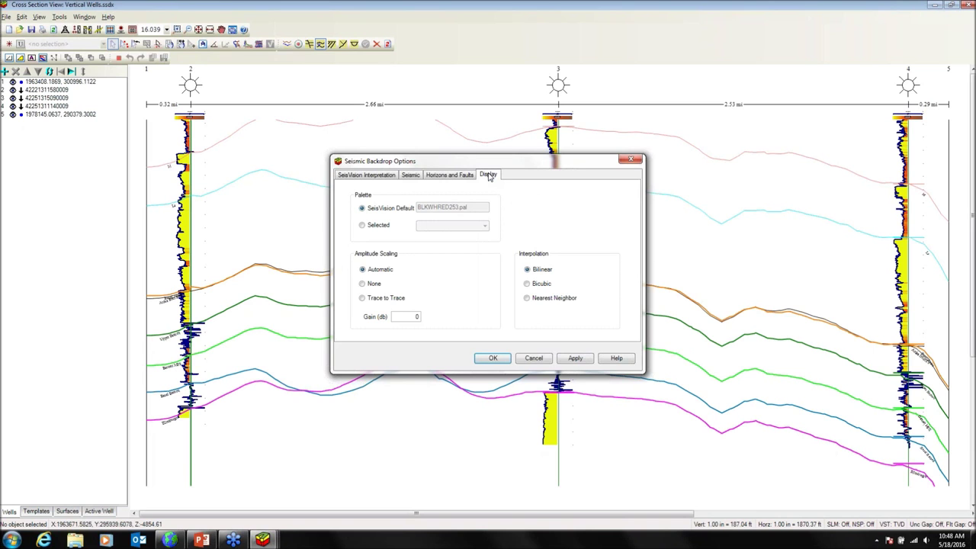
{"action": "left_click", "coordinate": [383, 177]}
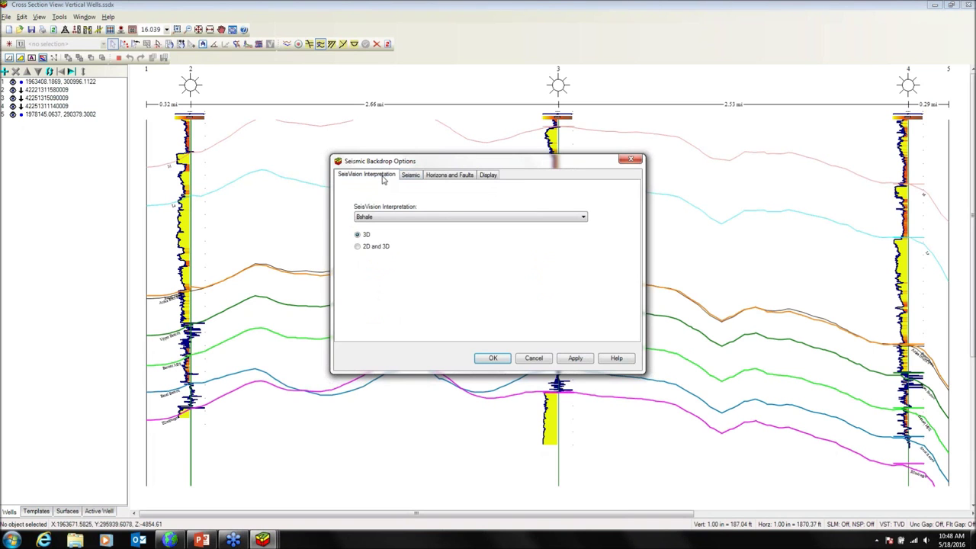
{"action": "left_click", "coordinate": [494, 357]}
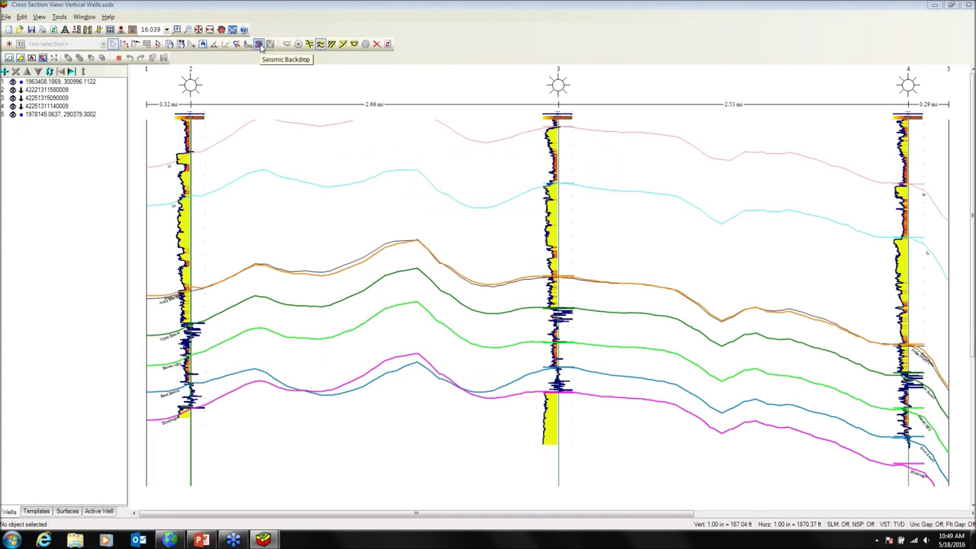
{"action": "right_click", "coordinate": [283, 218]}
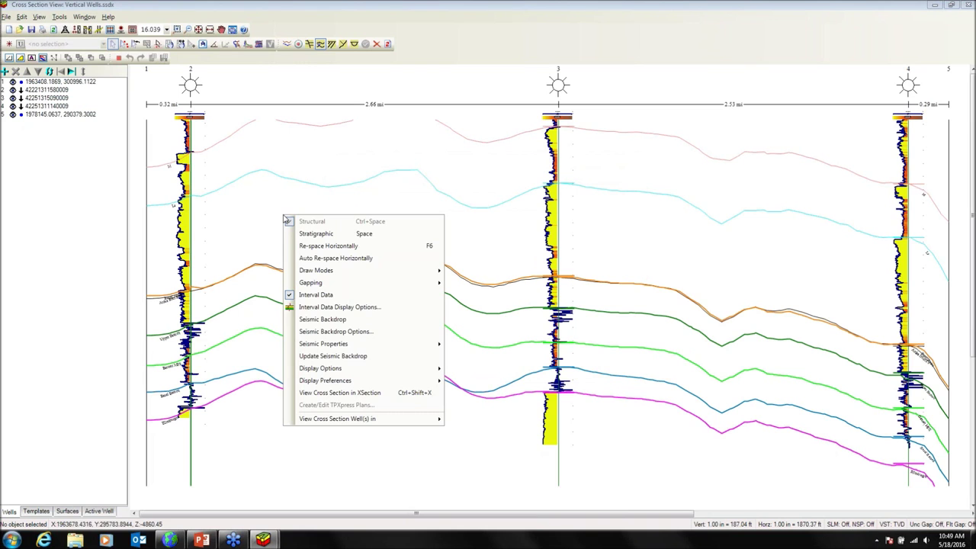
{"action": "left_click", "coordinate": [258, 43]}
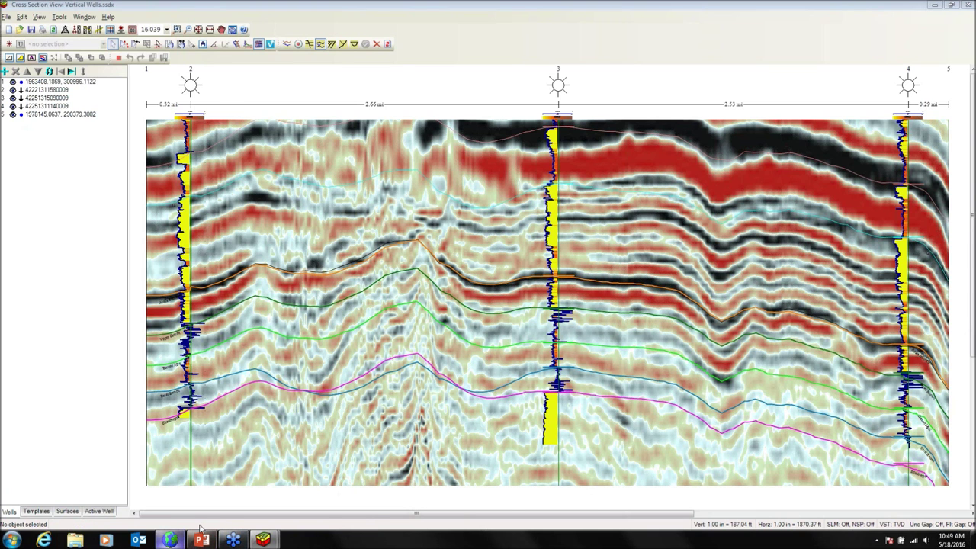
Step: Switch to ProjectExplorer, launch SeisVision from there and open the Bshale interpretation
{"action": "left_click", "coordinate": [169, 540]}
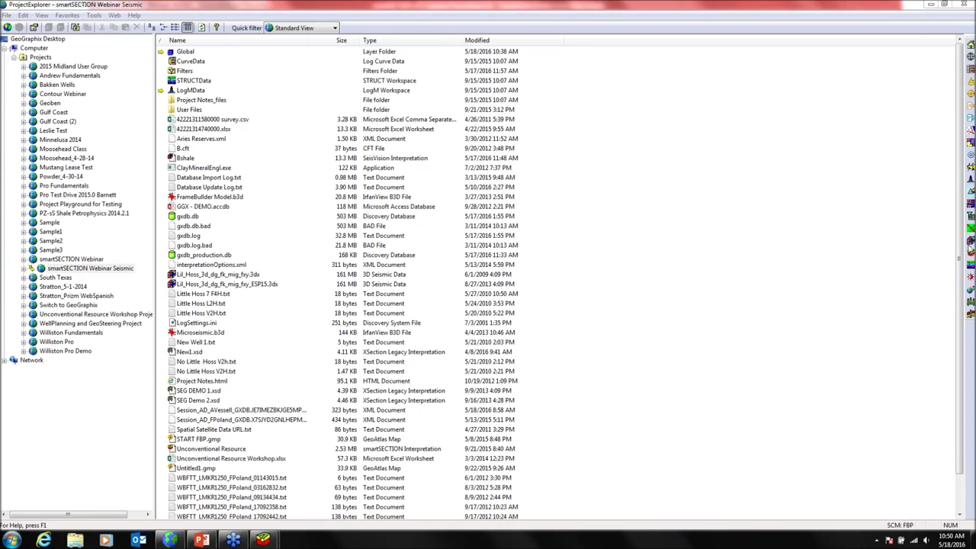
{"action": "left_click", "coordinate": [969, 256]}
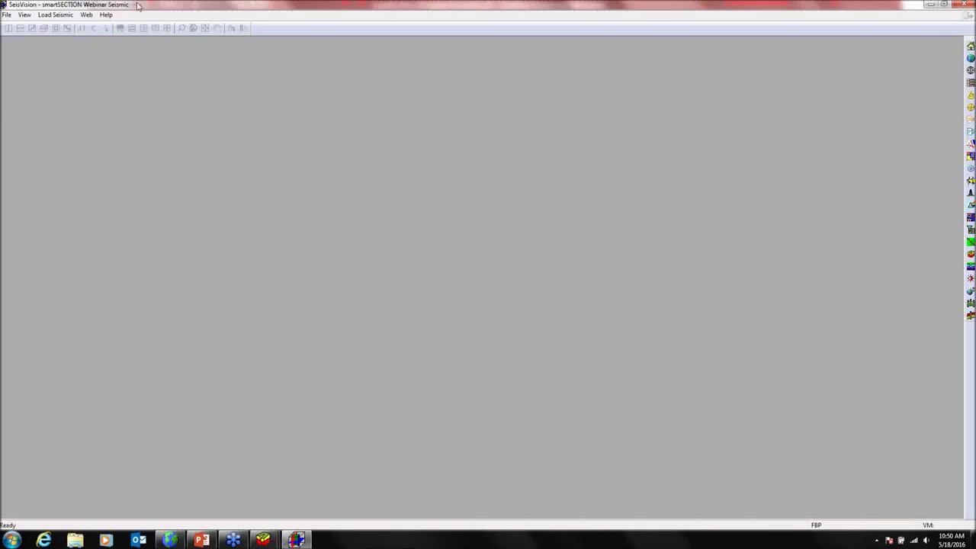
{"action": "left_click", "coordinate": [6, 15]}
{"action": "left_click", "coordinate": [44, 90]}
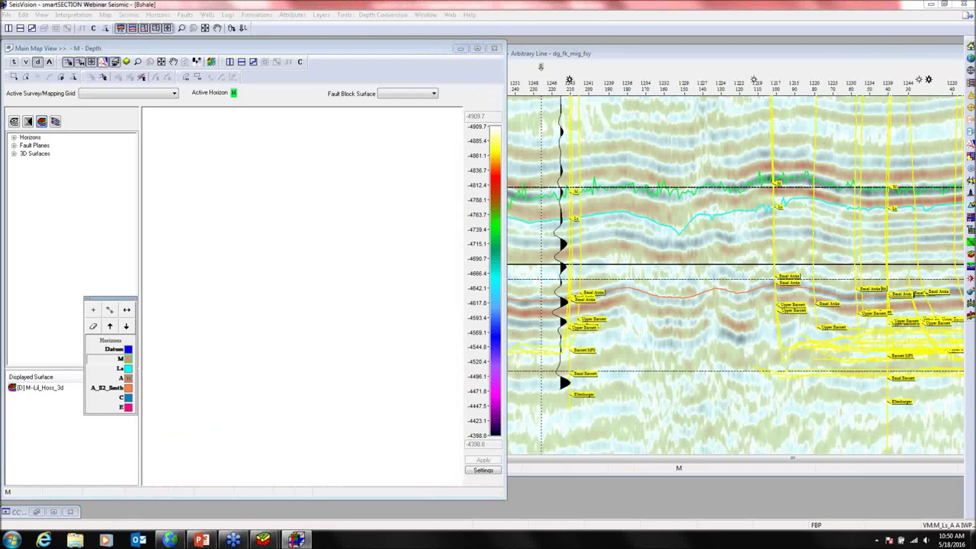
Step: Examine the depth conversion method and the active velocity model M_Ls_A A IWP IV in the Velocity Manager
{"action": "left_click", "coordinate": [383, 15]}
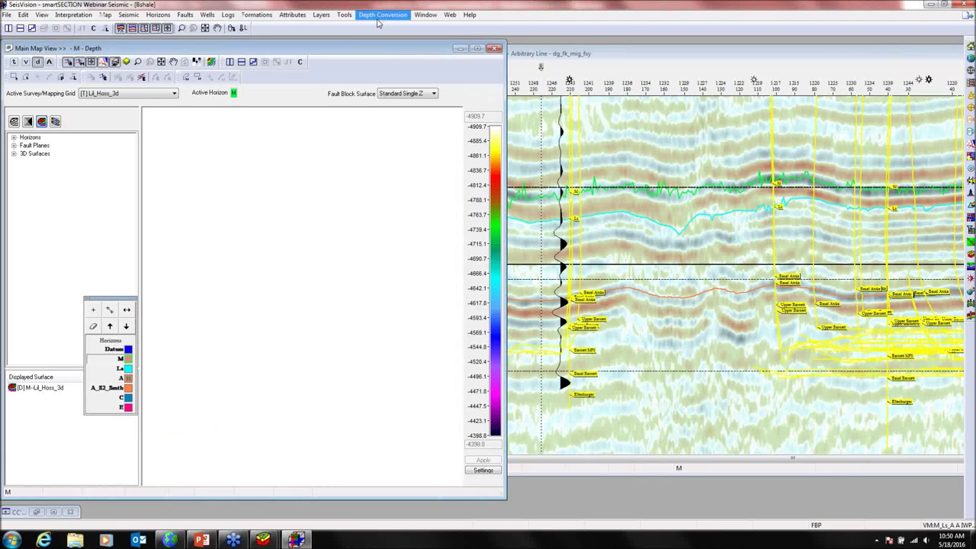
{"action": "left_click", "coordinate": [386, 27]}
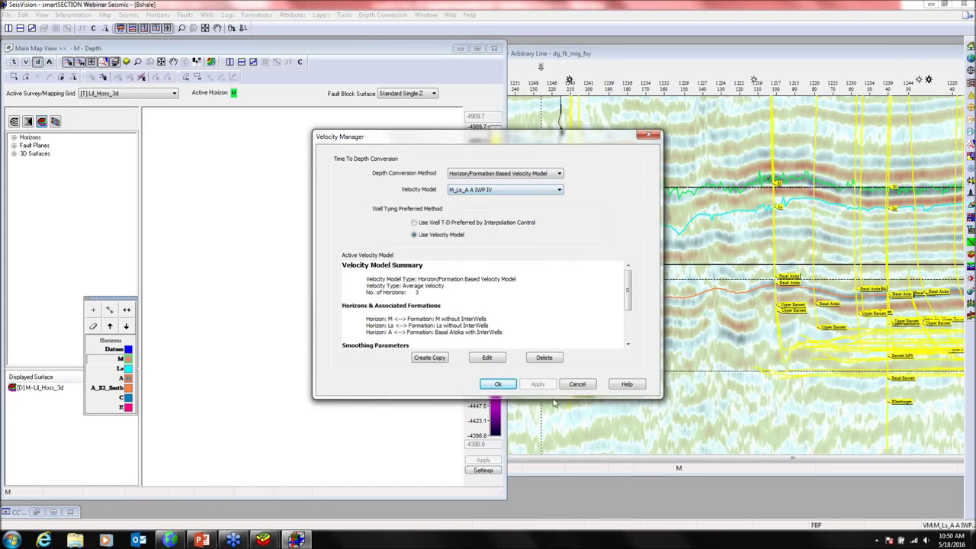
{"action": "left_click", "coordinate": [498, 384]}
Step: Review the settings for creating a Horizon/Formation Based Velocity Model and leave without creating one
{"action": "left_click", "coordinate": [383, 15]}
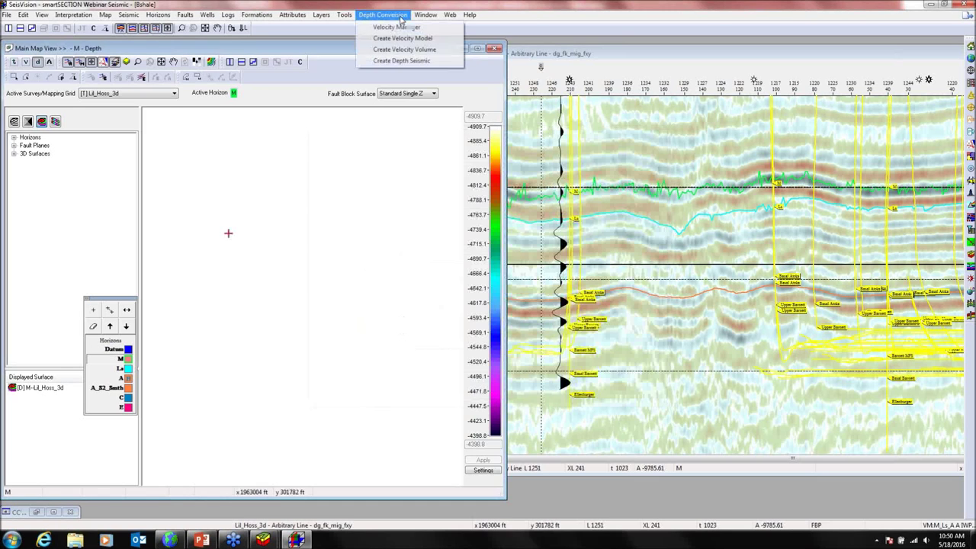
{"action": "left_click", "coordinate": [402, 39]}
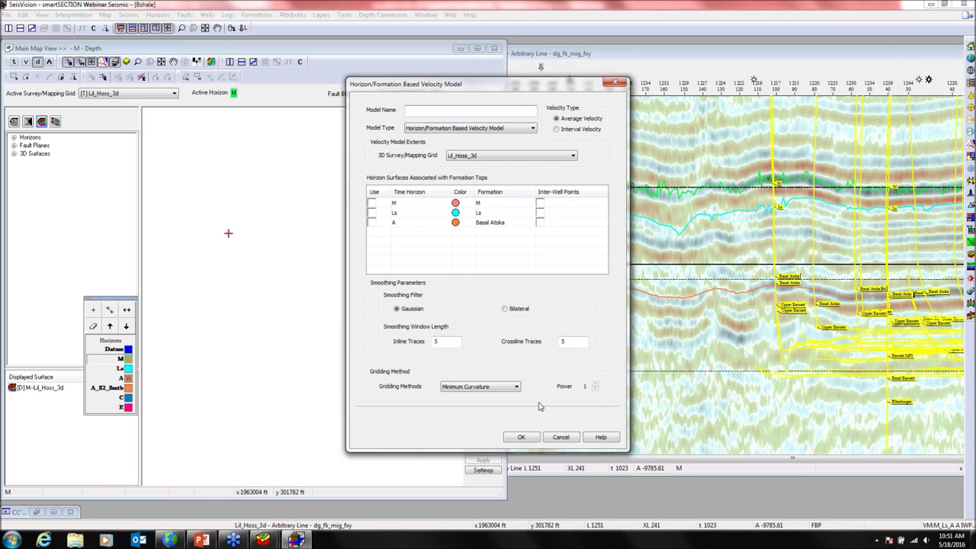
{"action": "left_click", "coordinate": [520, 437]}
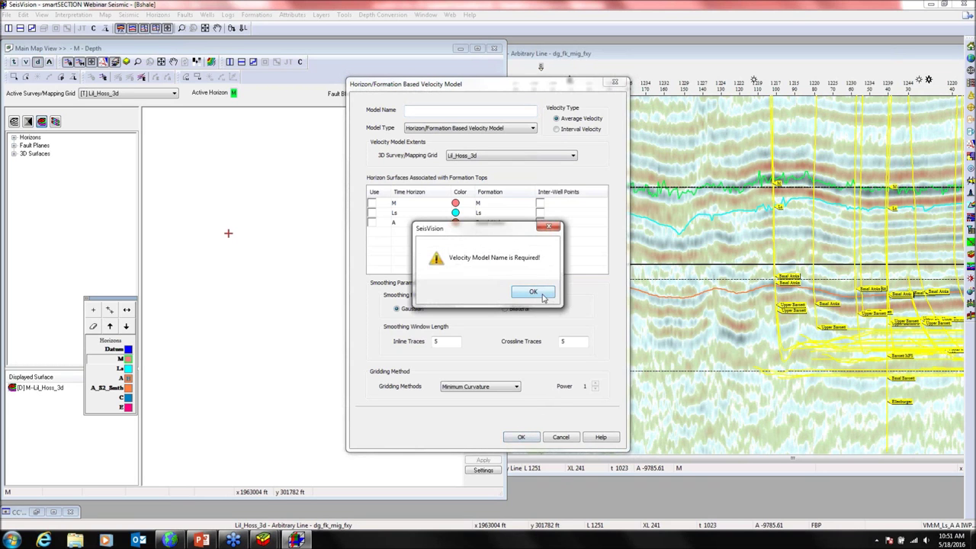
{"action": "left_click", "coordinate": [532, 296]}
{"action": "left_click", "coordinate": [561, 438]}
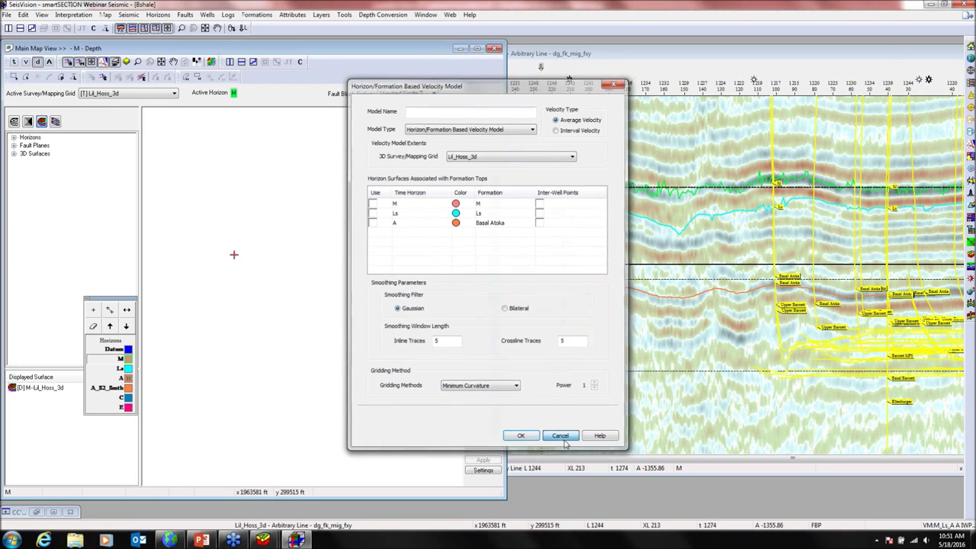
Step: Return to smartSECTION's map window and open the Drilling Vertical Section Well cross section, maximized and fitted to the window
{"action": "mouse_move", "coordinate": [279, 539]}
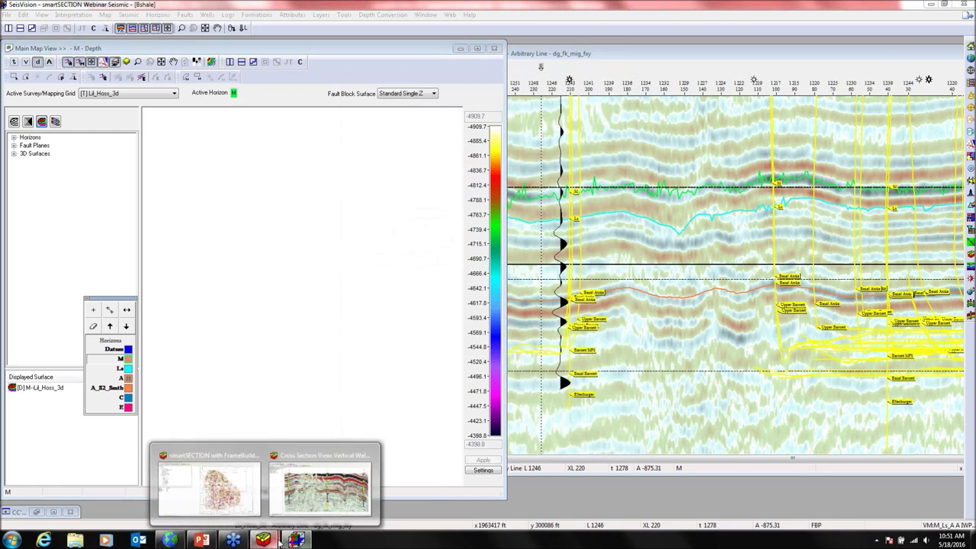
{"action": "left_click", "coordinate": [318, 503]}
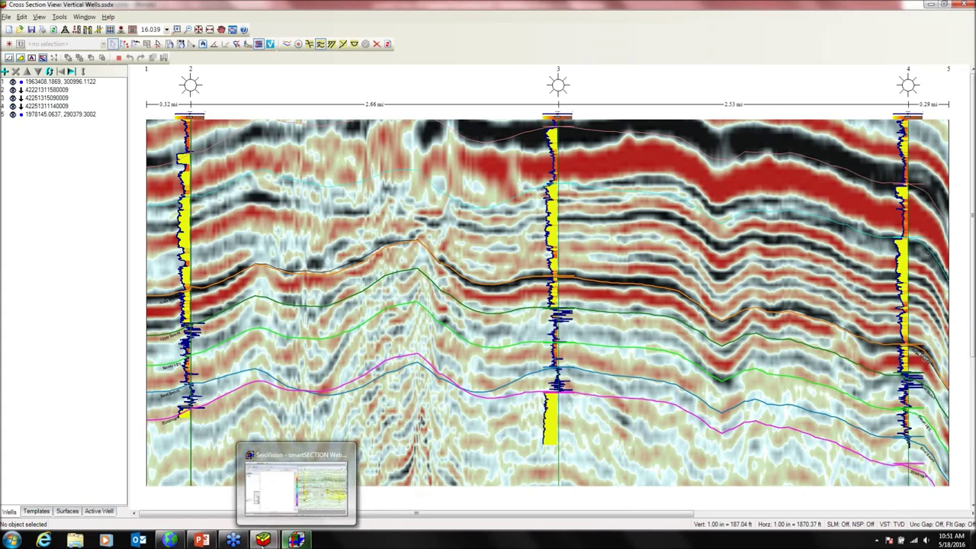
{"action": "mouse_move", "coordinate": [263, 540]}
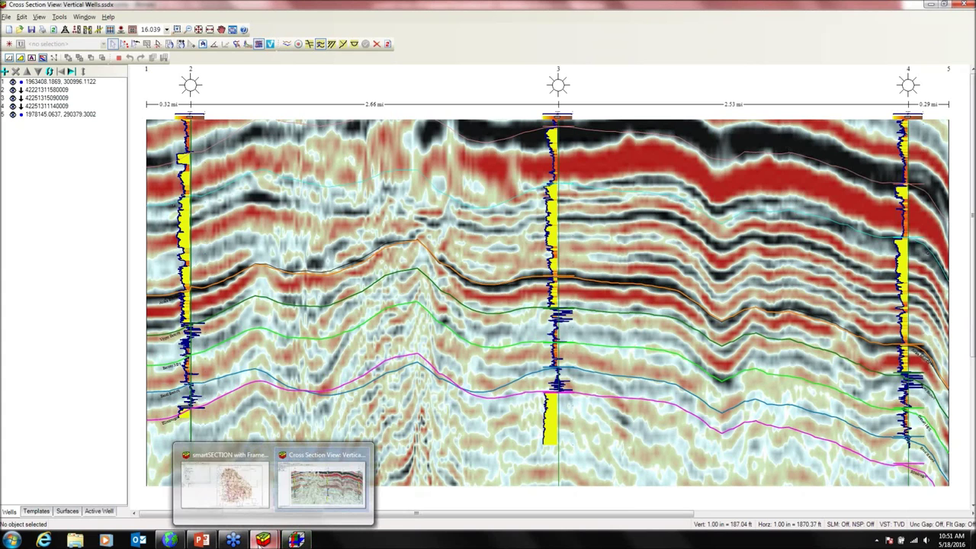
{"action": "left_click", "coordinate": [228, 505]}
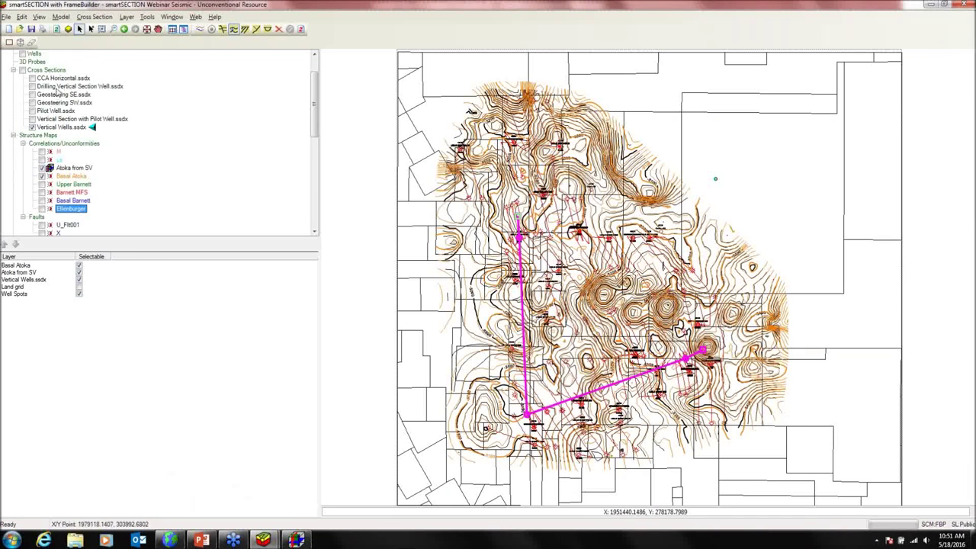
{"action": "double_click", "coordinate": [57, 86]}
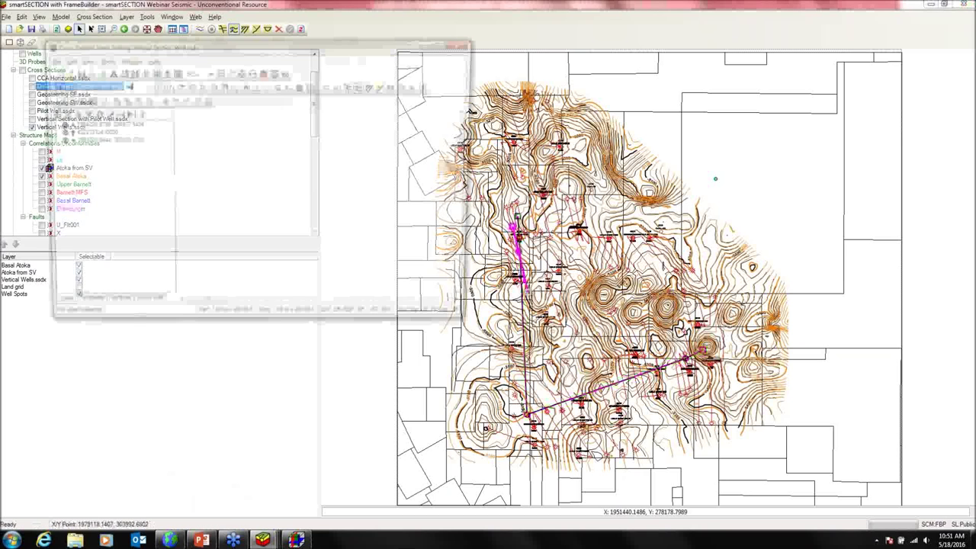
{"action": "left_click", "coordinate": [450, 43]}
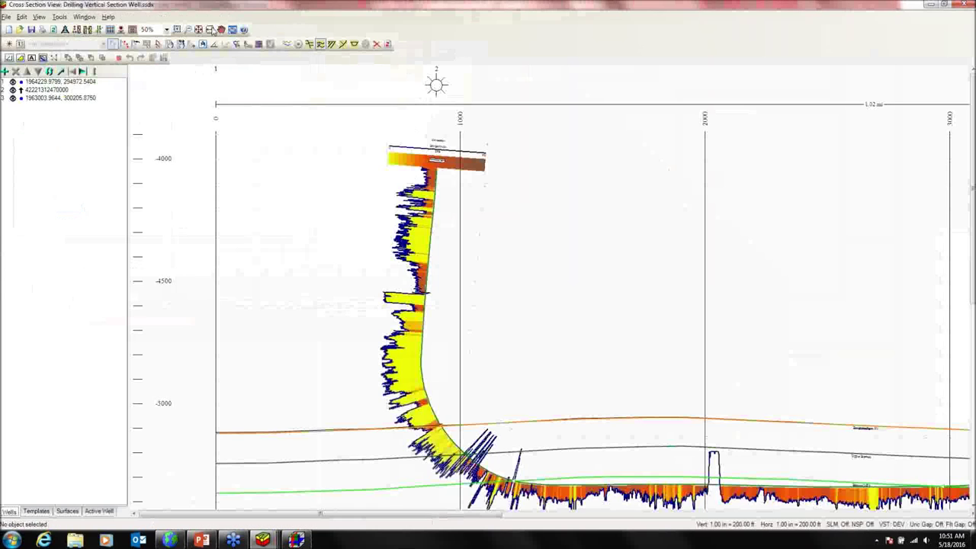
{"action": "left_click", "coordinate": [212, 30]}
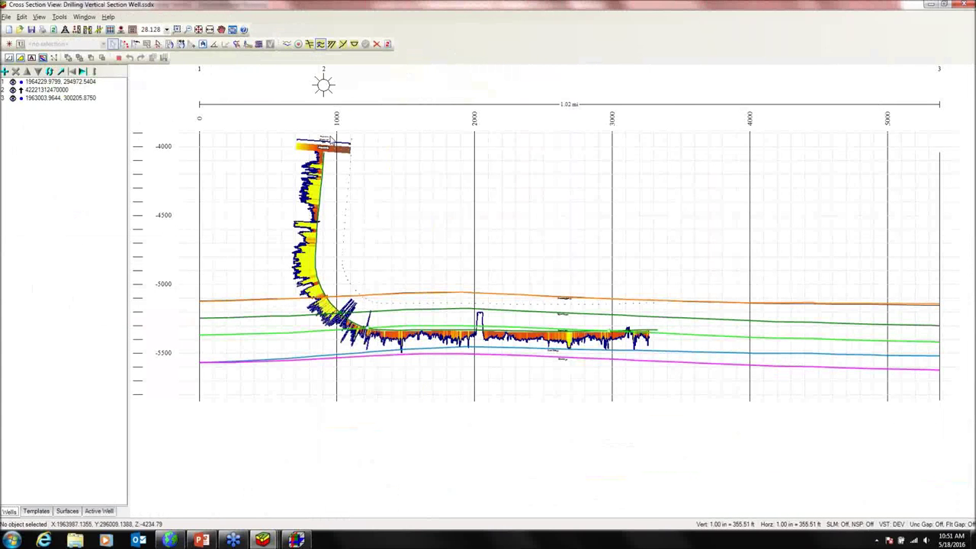
Step: Show the seismic backdrop on the Drilling Vertical Section Well cross section and apply the Clay Minerals and TOC Vertical Wells template
{"action": "left_click", "coordinate": [259, 45]}
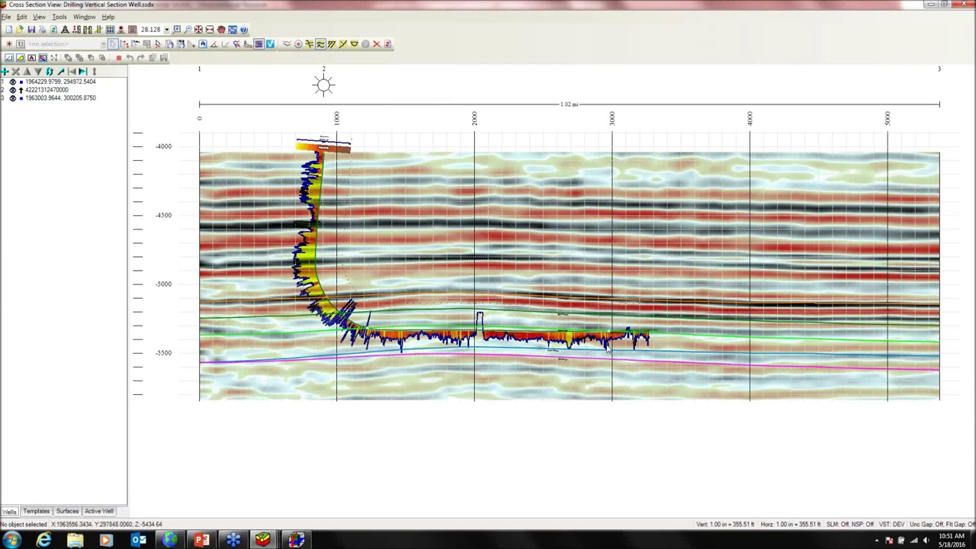
{"action": "left_click", "coordinate": [36, 511]}
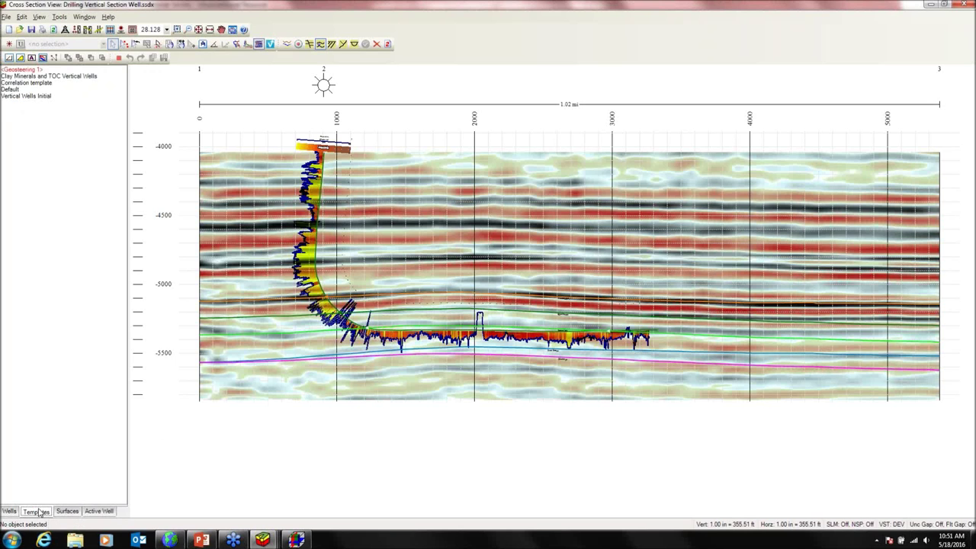
{"action": "left_click", "coordinate": [55, 77]}
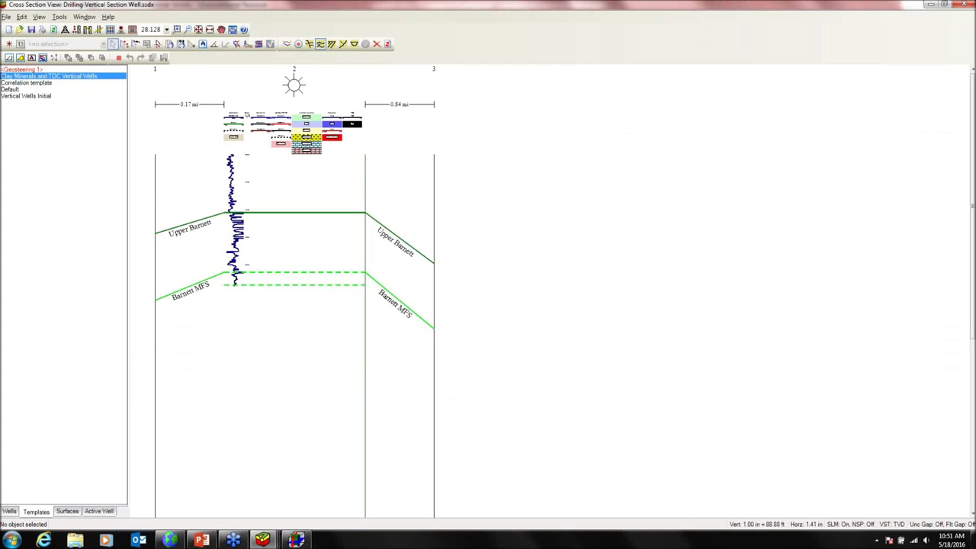
{"action": "left_click", "coordinate": [210, 30]}
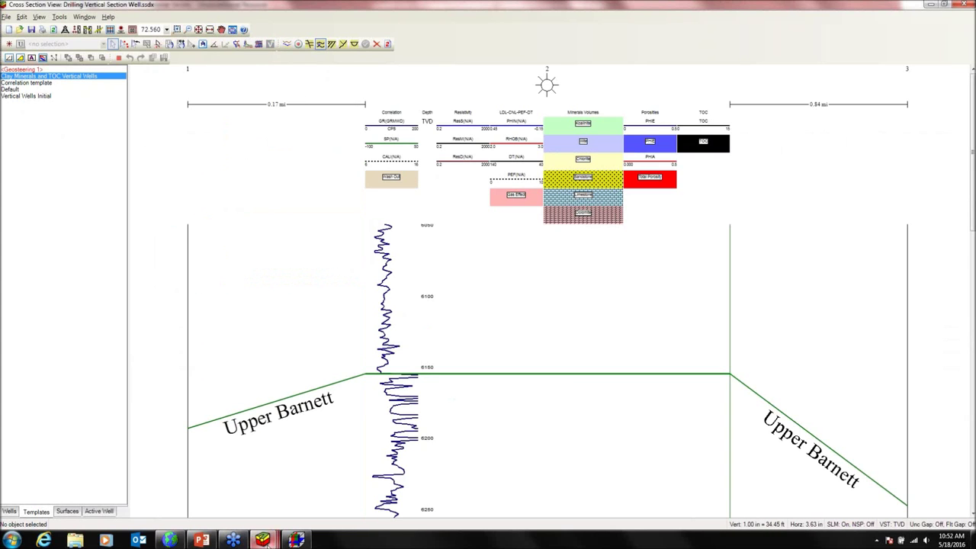
Step: Switch to the Vertical Wells cross section and apply the Clay Minerals and TOC Vertical Wells template to it
{"action": "mouse_move", "coordinate": [266, 539]}
{"action": "left_click", "coordinate": [278, 499]}
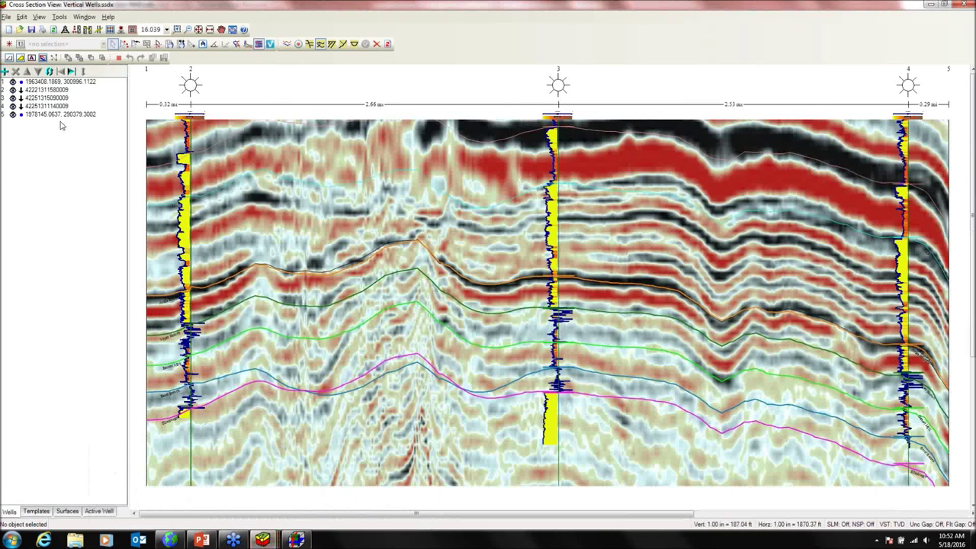
{"action": "left_click", "coordinate": [38, 510]}
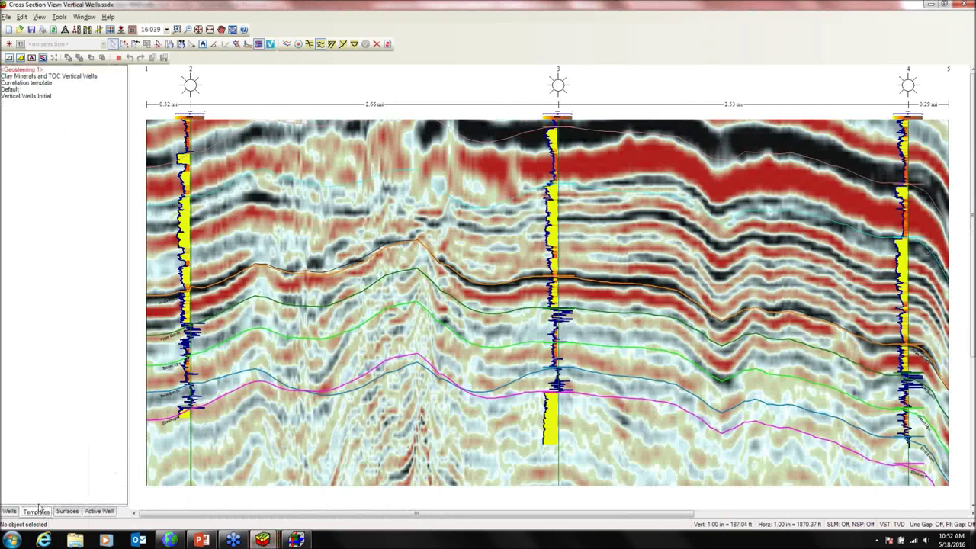
{"action": "left_click", "coordinate": [64, 77]}
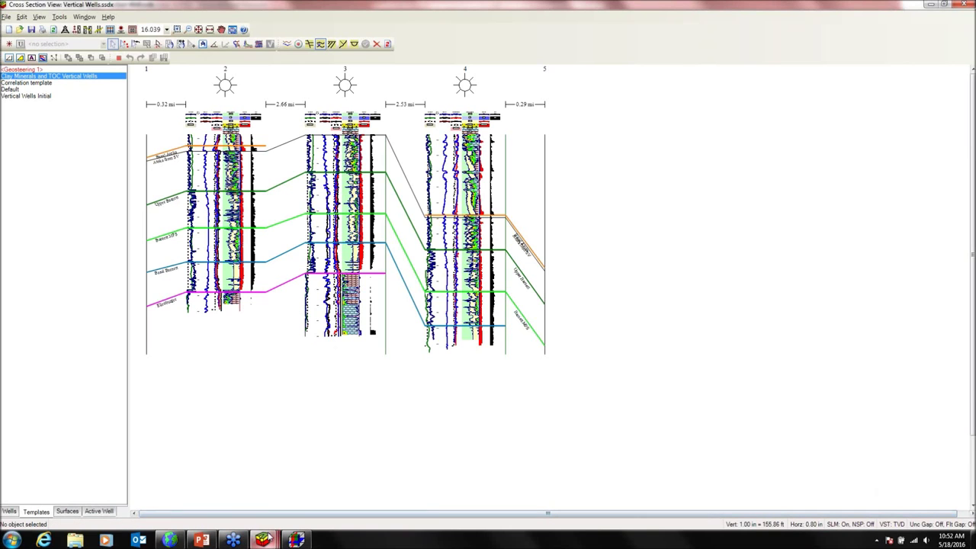
Step: Switch to the PowerPoint presentation, start the slide show from the Demonstration slide and advance to the Conclusions slide
{"action": "mouse_move", "coordinate": [264, 538]}
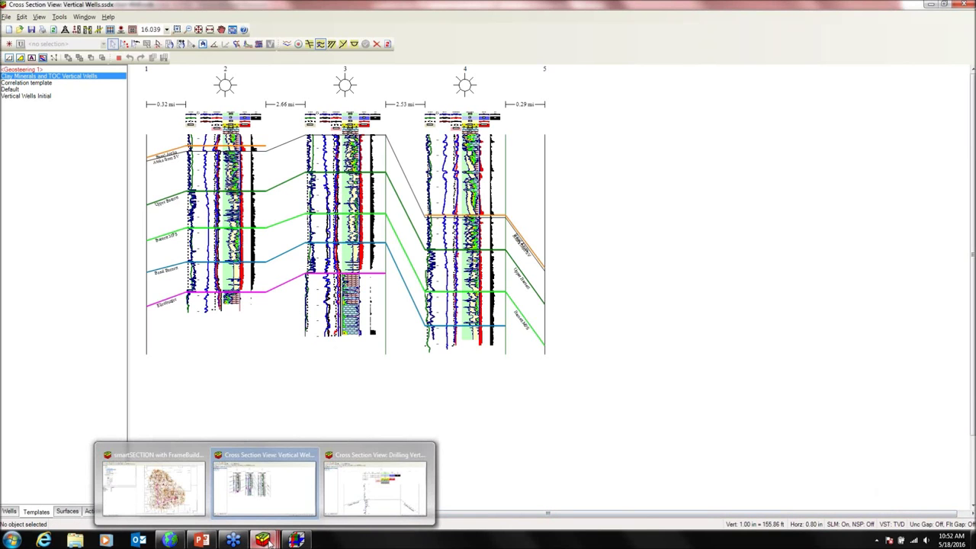
{"action": "left_click", "coordinate": [204, 539]}
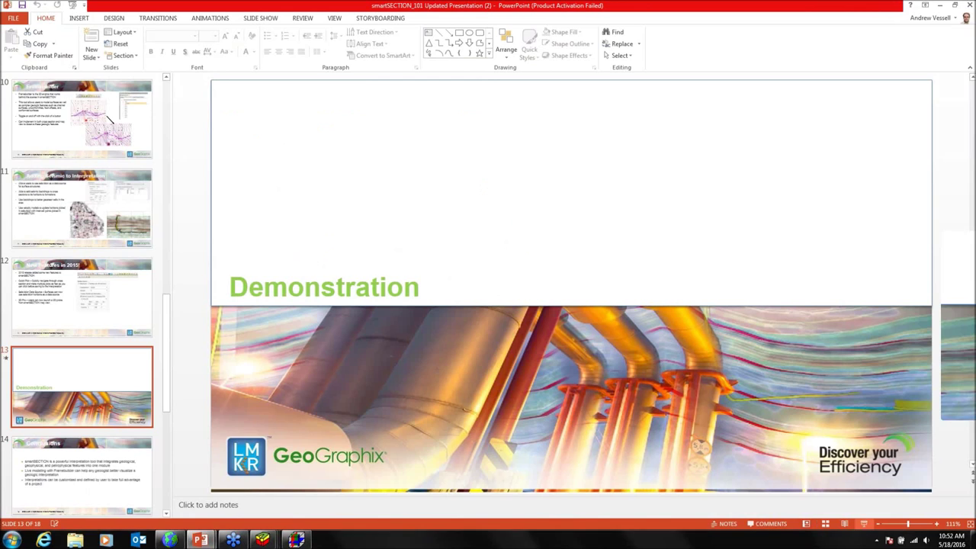
{"action": "key", "text": "shift+F5"}
{"action": "key", "text": "Right"}
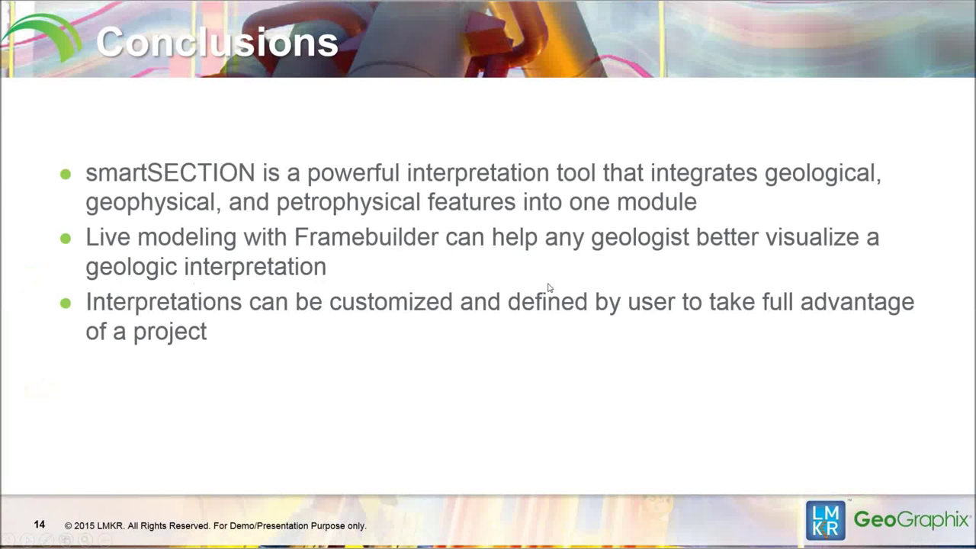